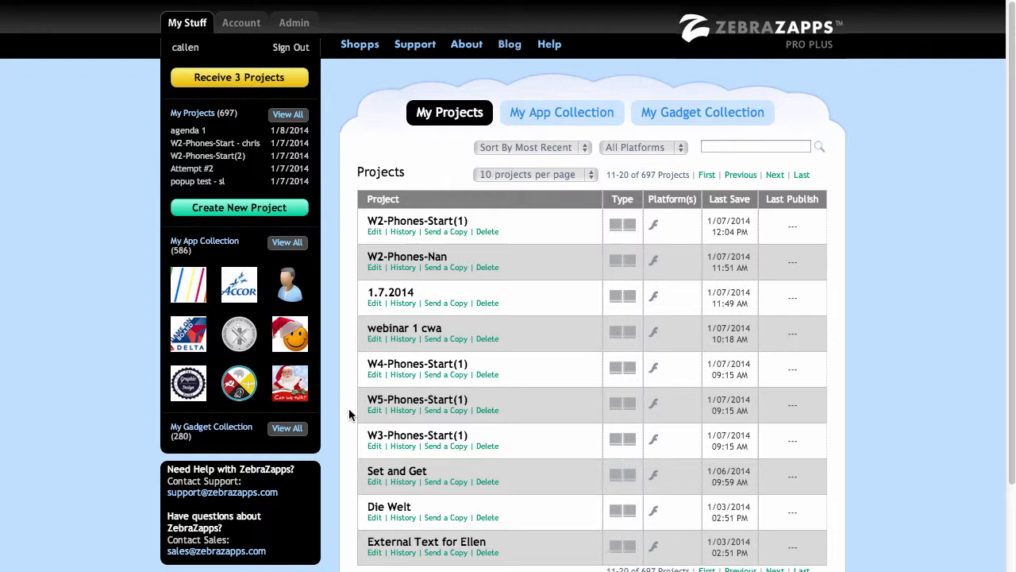
- Open the W3-Phones-Start(1) project for editing and enlarge the editor window
{"action": "scroll", "coordinate": [349, 413], "scroll_direction": "down", "scroll_amount": 1}
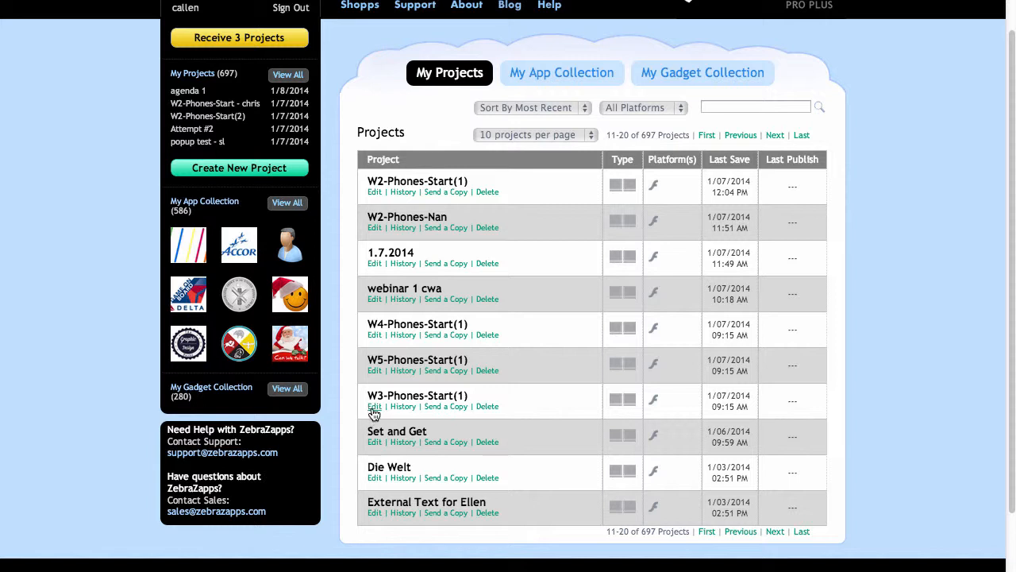
{"action": "left_click", "coordinate": [374, 407]}
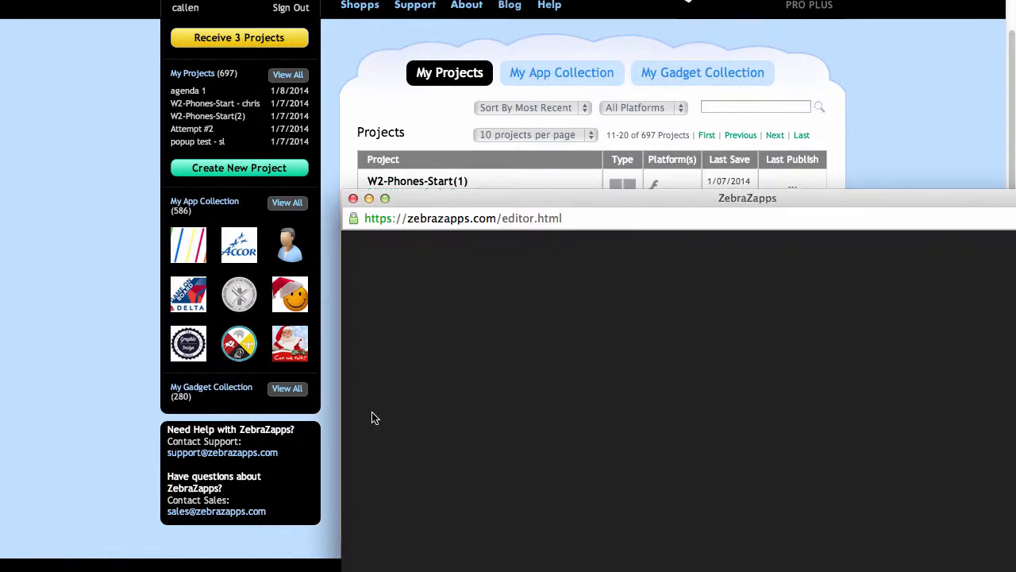
{"action": "left_click_drag", "start_coordinate": [626, 191], "coordinate": [282, 0]}
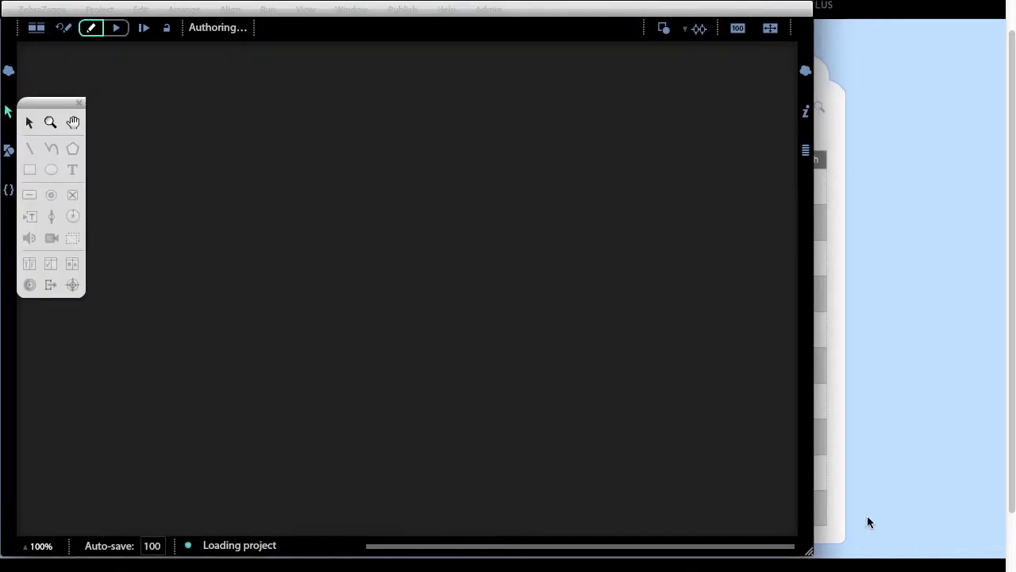
{"action": "left_click_drag", "start_coordinate": [809, 552], "coordinate": [1005, 569]}
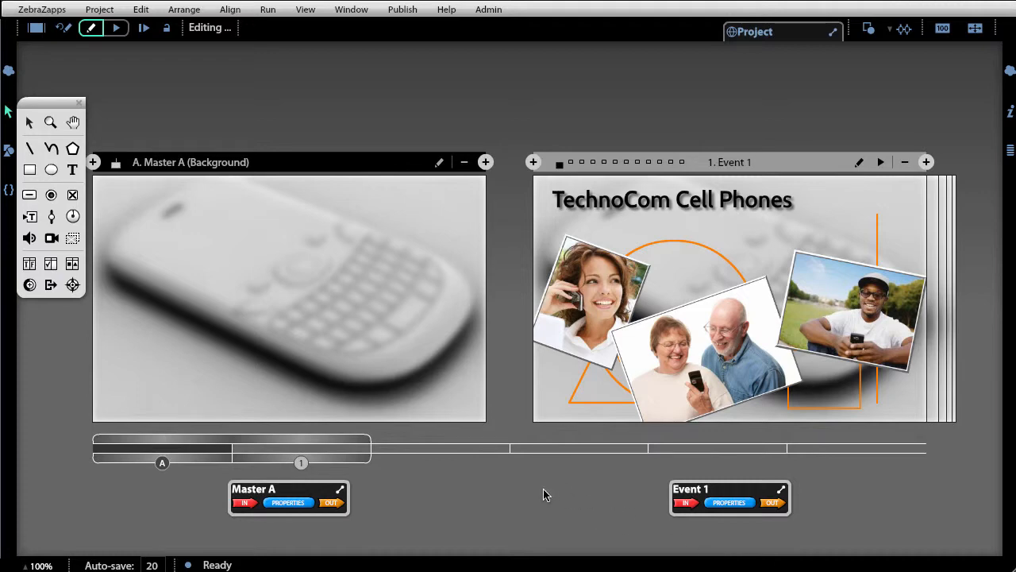
- Scroll through the event strip to Event 5 and open it for editing
{"action": "left_click_drag", "start_coordinate": [269, 442], "coordinate": [686, 459]}
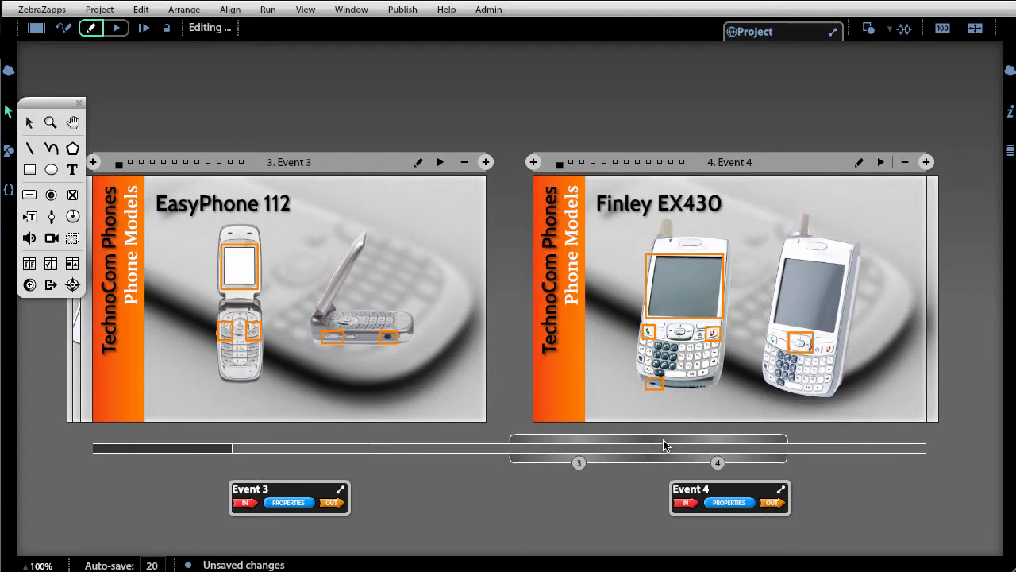
{"action": "left_click_drag", "start_coordinate": [665, 446], "coordinate": [888, 436]}
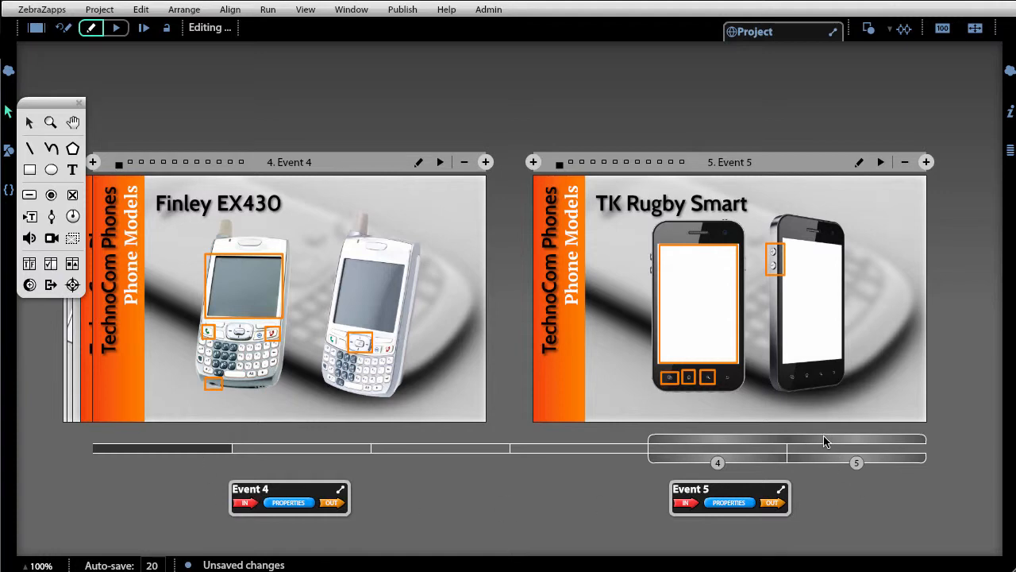
{"action": "left_click_drag", "start_coordinate": [824, 438], "coordinate": [946, 416]}
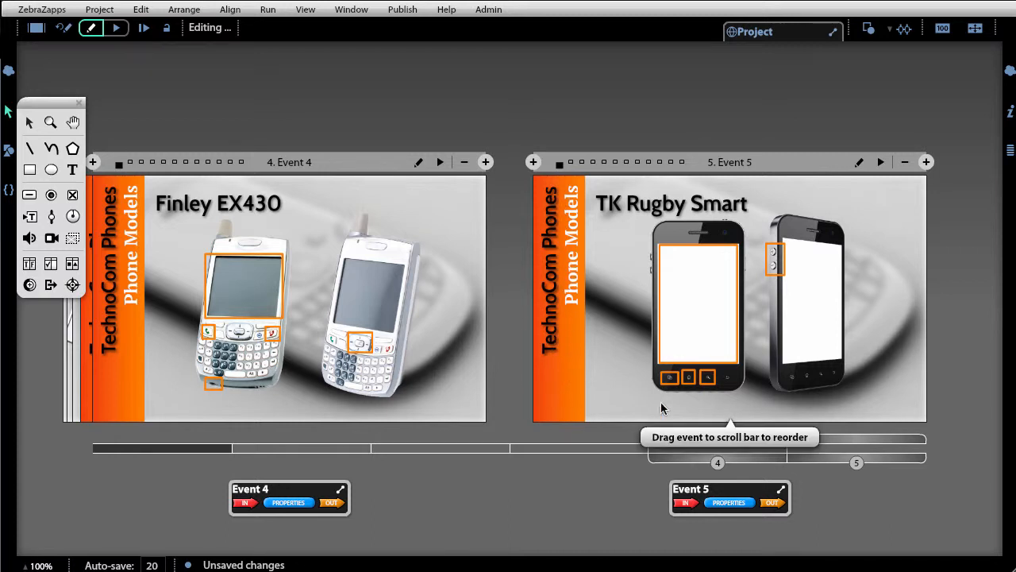
{"action": "left_click", "coordinate": [580, 360]}
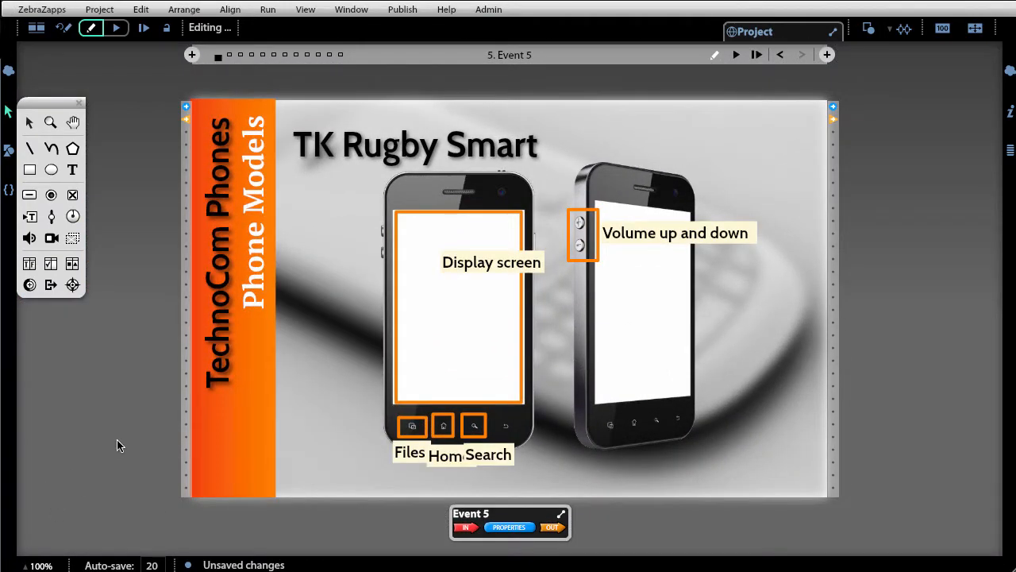
- Select the orange sidebar rectangle and the TechnoCom Phones text on Event 5 and cut them
{"action": "left_click", "coordinate": [209, 473]}
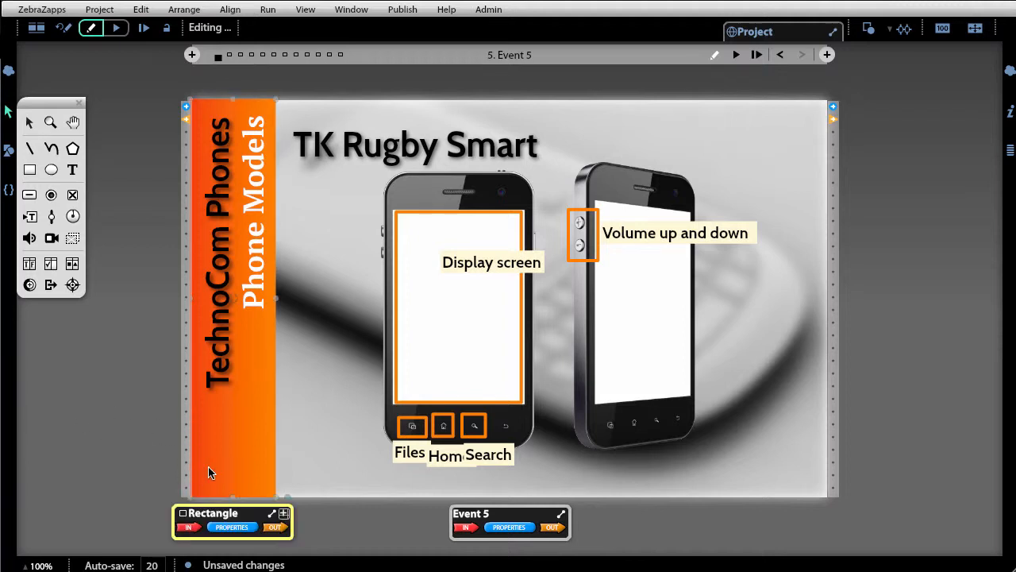
{"action": "left_click", "coordinate": [217, 277]}
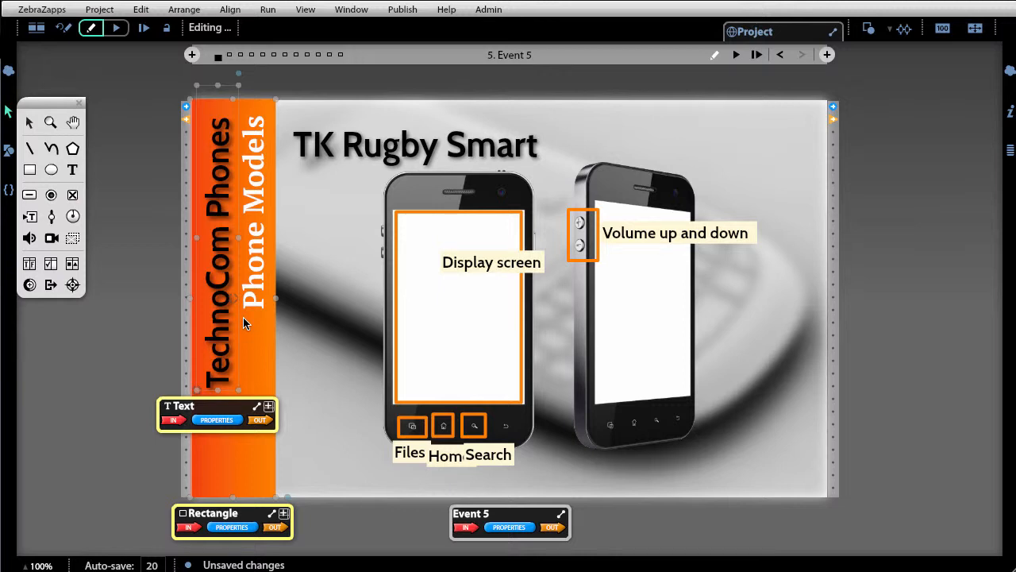
{"action": "left_click", "coordinate": [144, 10]}
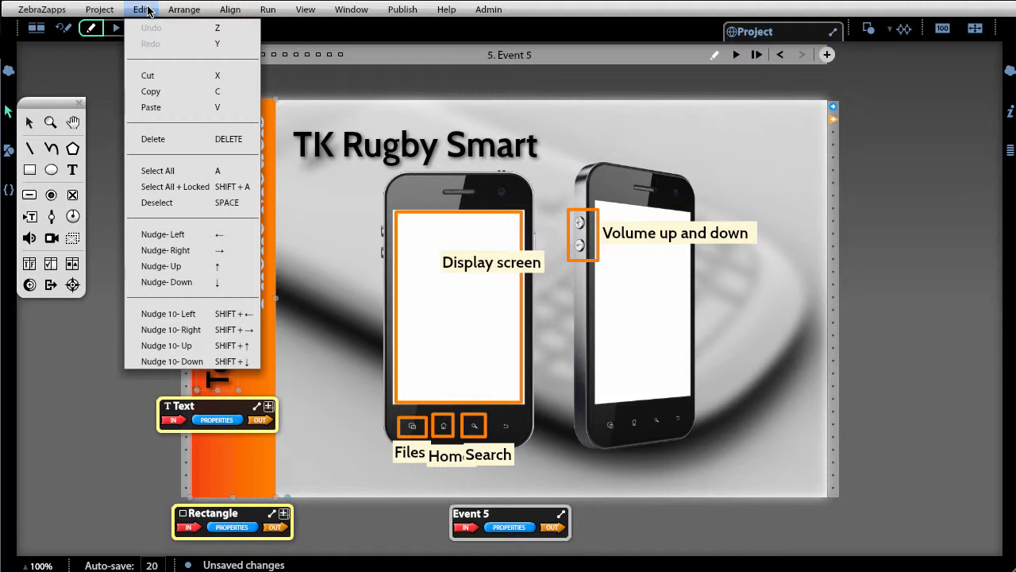
{"action": "left_click", "coordinate": [148, 76]}
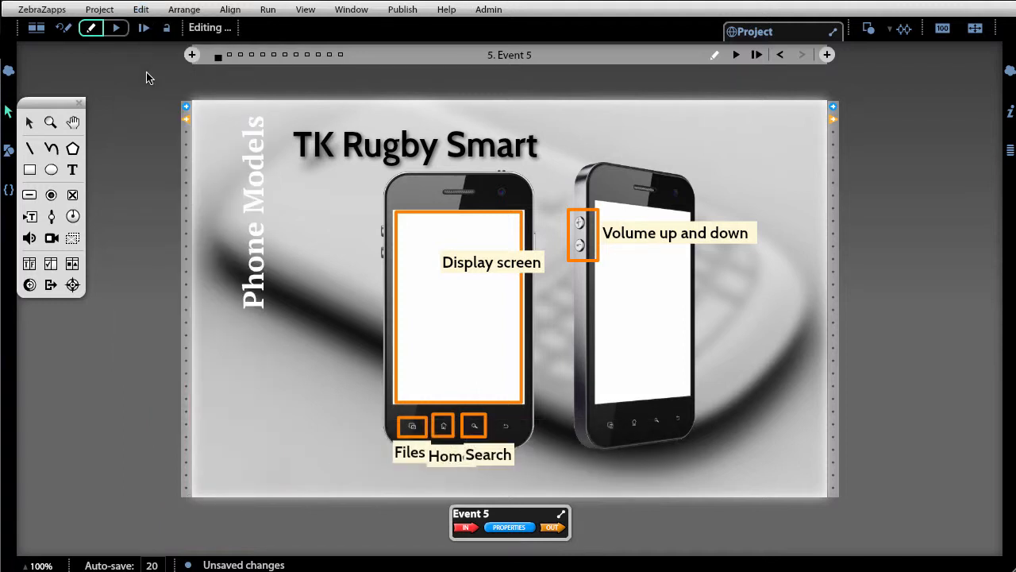
- Return to the project overview and add a new master page after Master A
{"action": "left_click", "coordinate": [41, 35]}
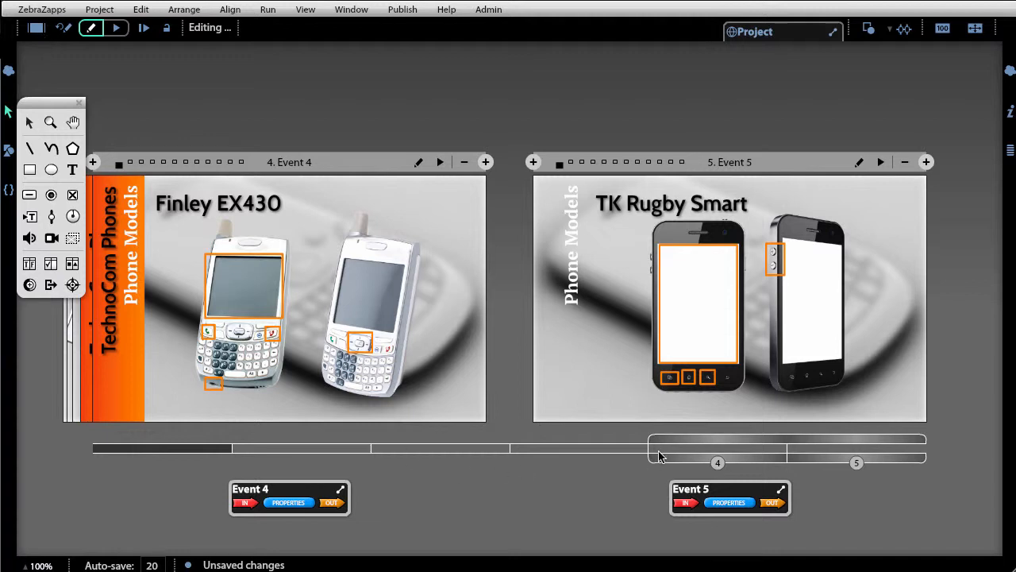
{"action": "left_click_drag", "start_coordinate": [672, 442], "coordinate": [113, 472]}
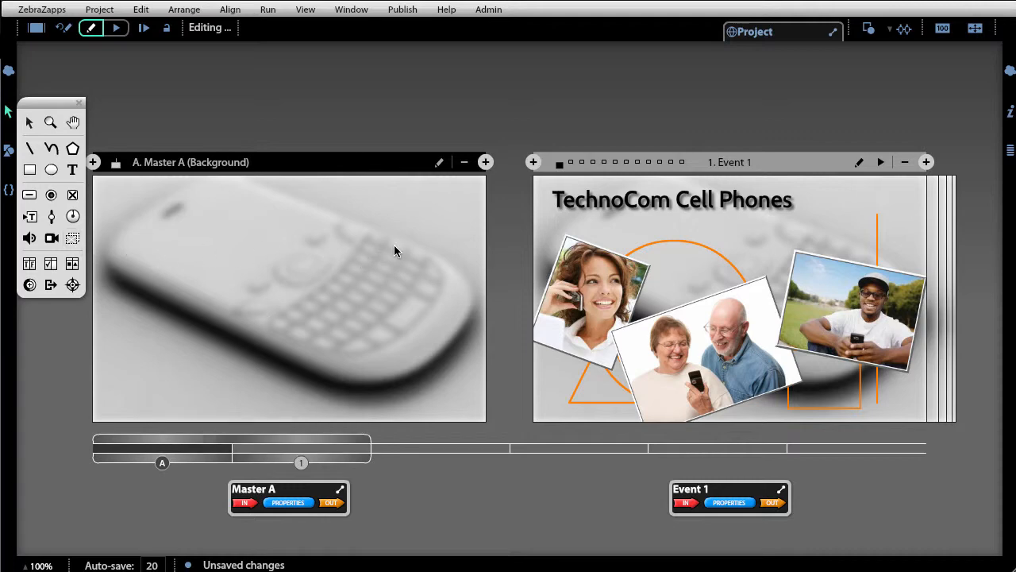
{"action": "left_click", "coordinate": [484, 163]}
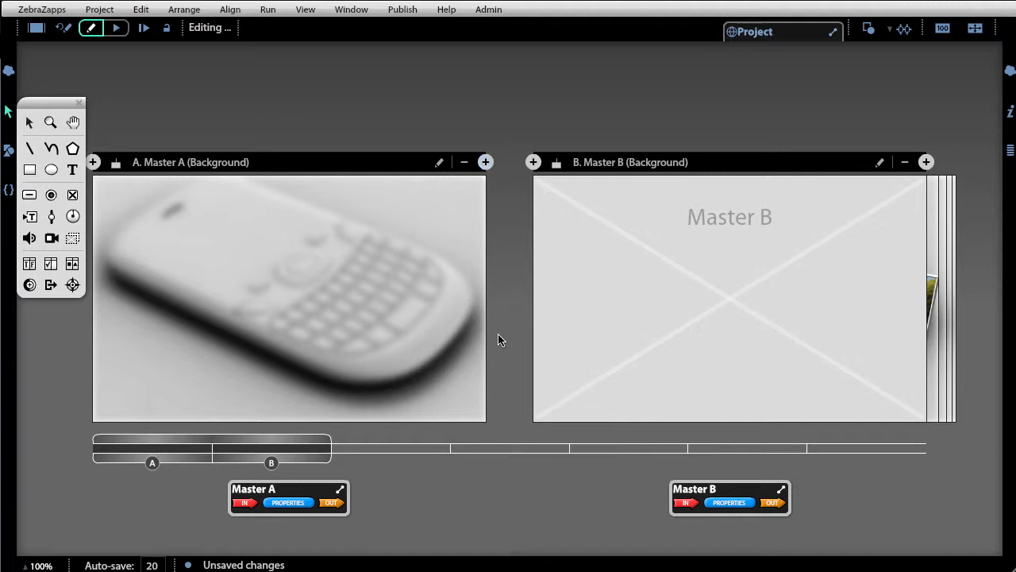
- Open Master B for editing and paste the orange rectangle and TechnoCom Phones text into it
{"action": "left_click", "coordinate": [678, 386]}
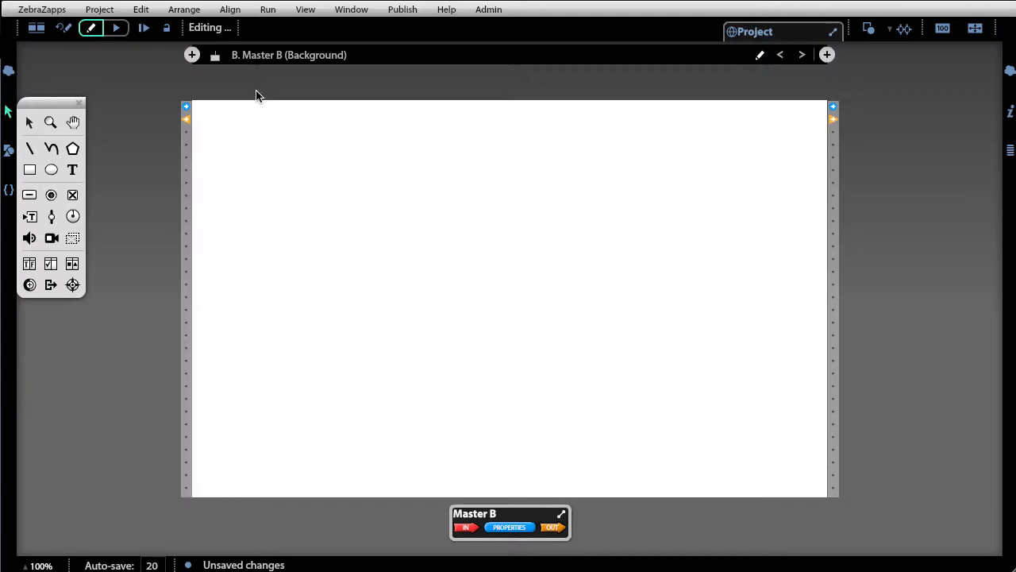
{"action": "left_click", "coordinate": [35, 29]}
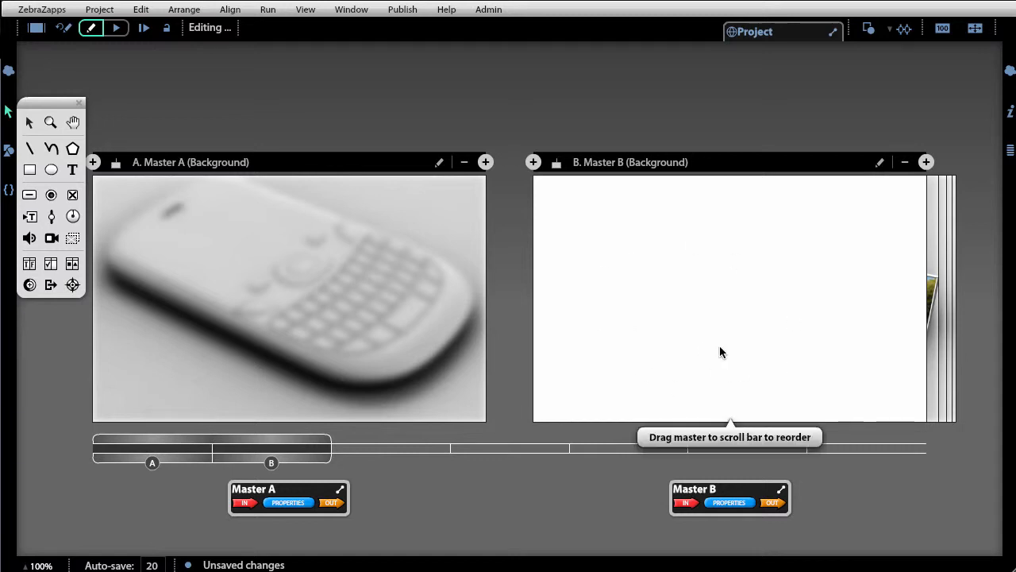
{"action": "left_click", "coordinate": [880, 163]}
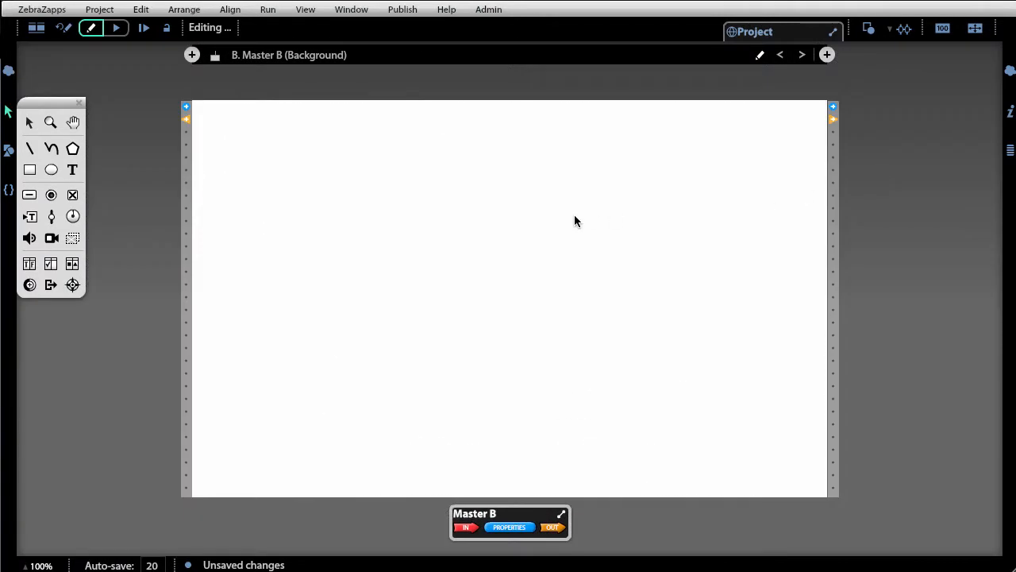
{"action": "left_click", "coordinate": [138, 12]}
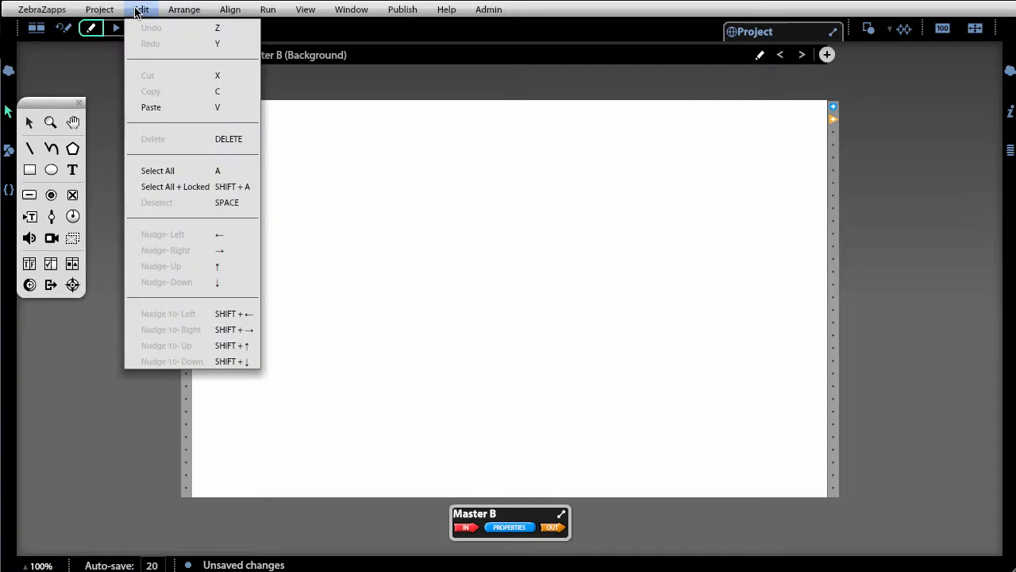
{"action": "left_click", "coordinate": [150, 108]}
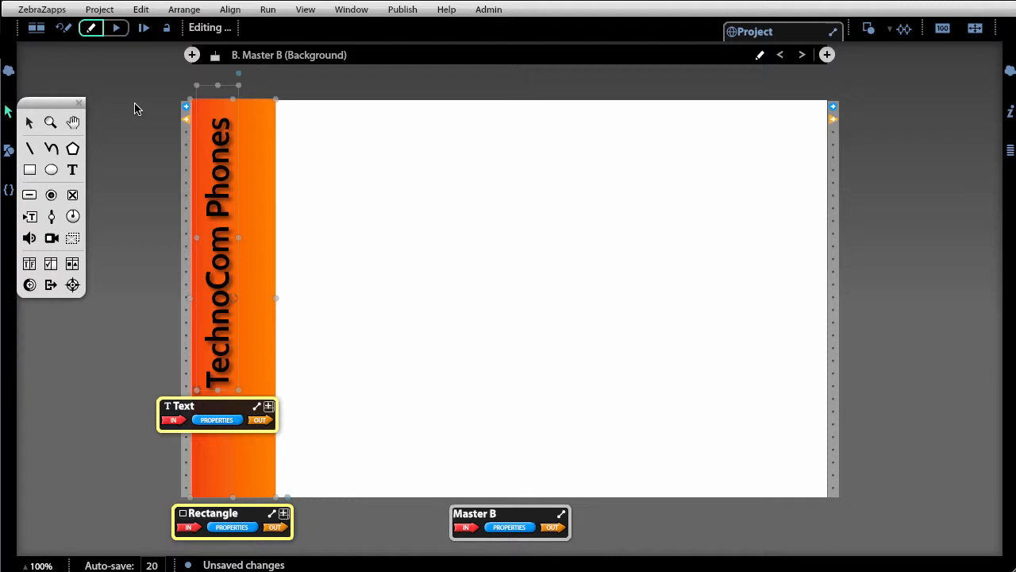
- Return to the overview, scroll to Event 5, and assign Master B to Event 5
{"action": "left_click", "coordinate": [37, 31]}
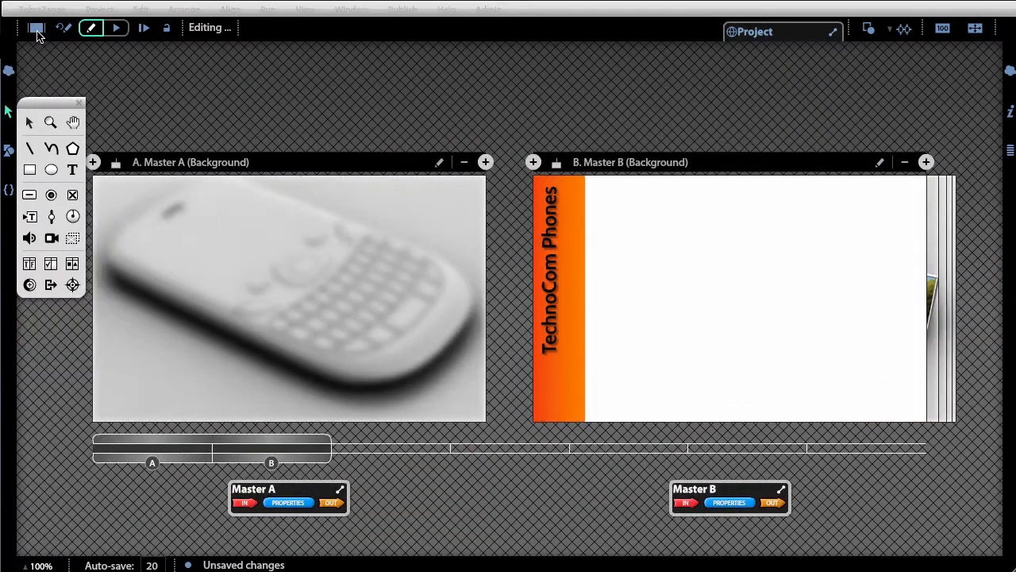
{"action": "left_click_drag", "start_coordinate": [193, 442], "coordinate": [807, 422]}
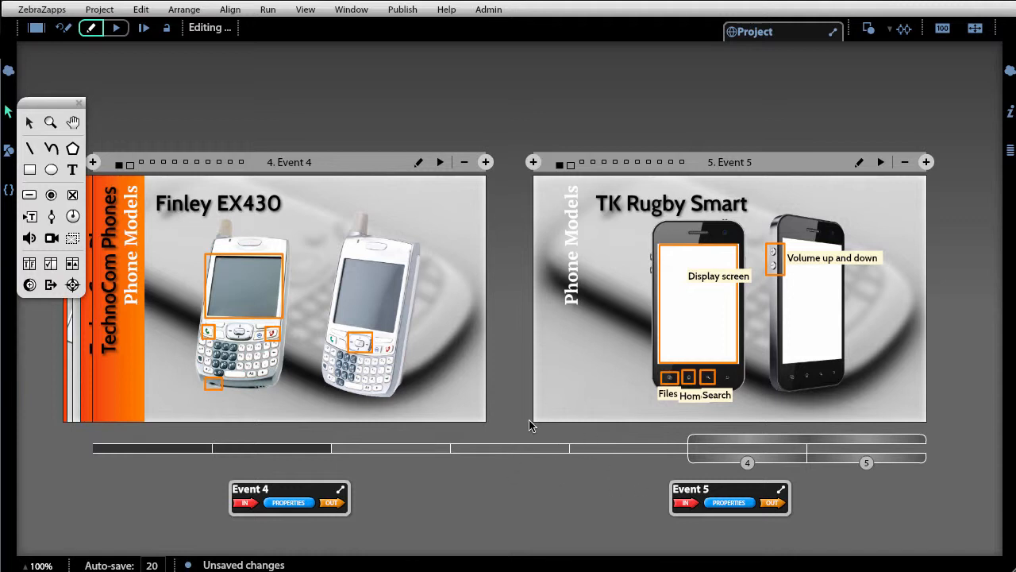
{"action": "left_click", "coordinate": [570, 165]}
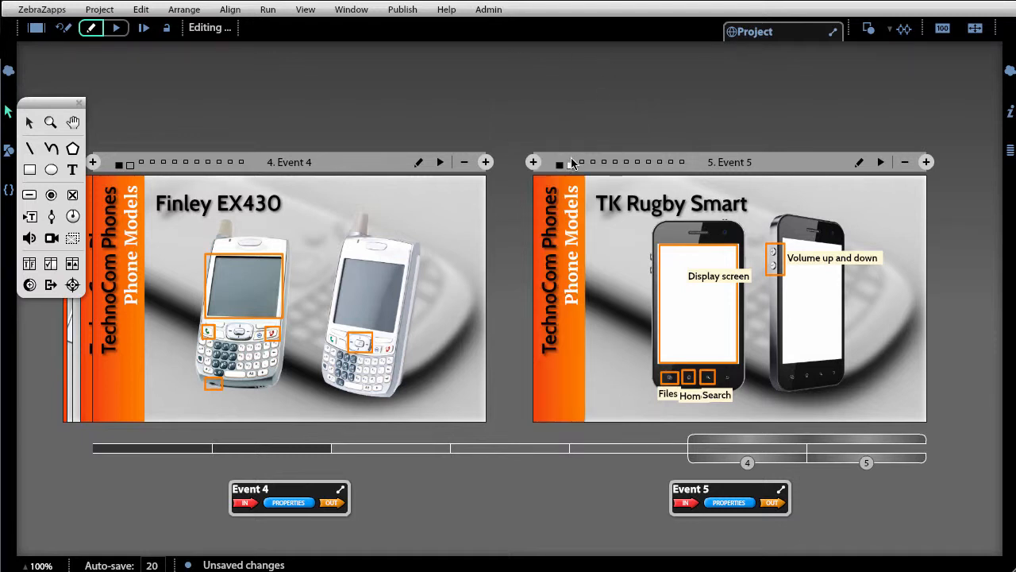
{"action": "left_click", "coordinate": [570, 164]}
- Open Event 3 and delete its orange sidebar rectangle and TechnoCom Phones text
{"action": "left_click_drag", "start_coordinate": [706, 462], "coordinate": [254, 464]}
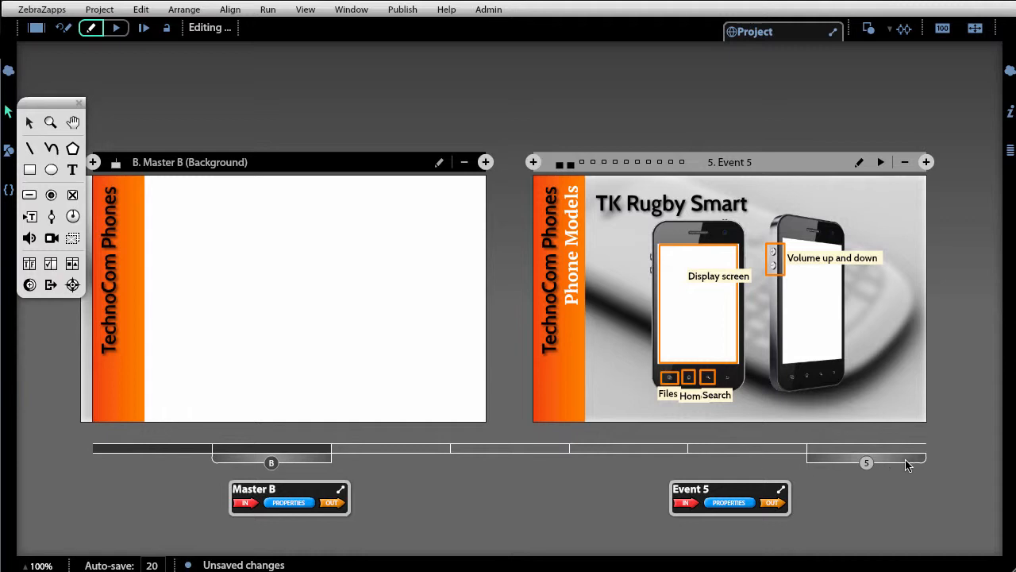
{"action": "left_click_drag", "start_coordinate": [908, 465], "coordinate": [747, 462]}
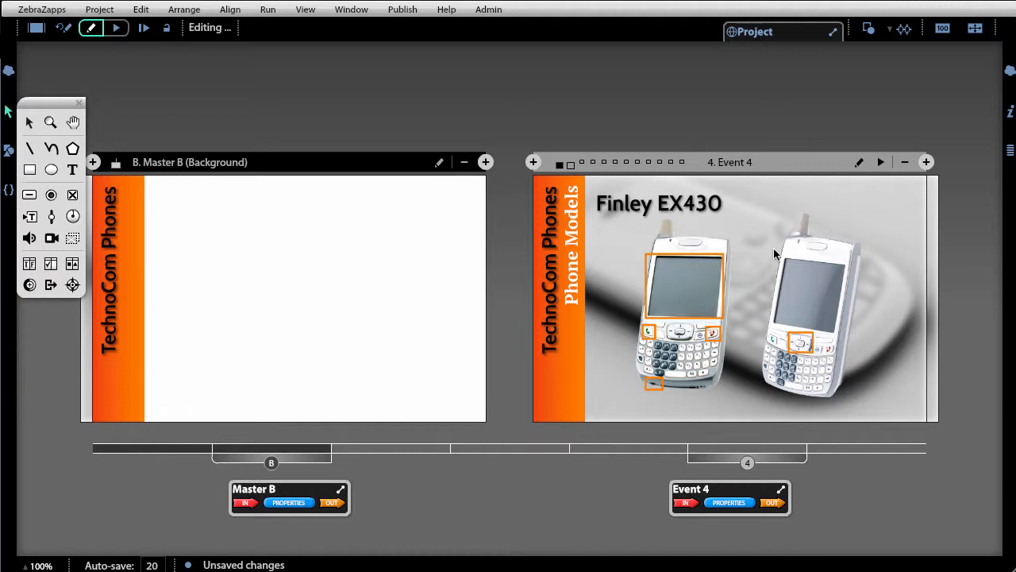
{"action": "left_click_drag", "start_coordinate": [759, 463], "coordinate": [663, 460]}
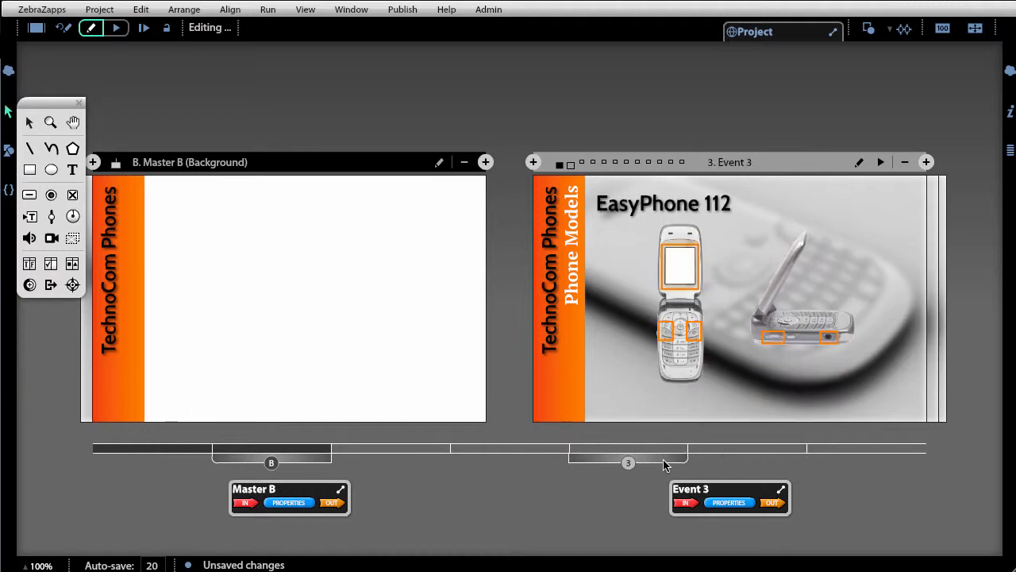
{"action": "double_click", "coordinate": [636, 363]}
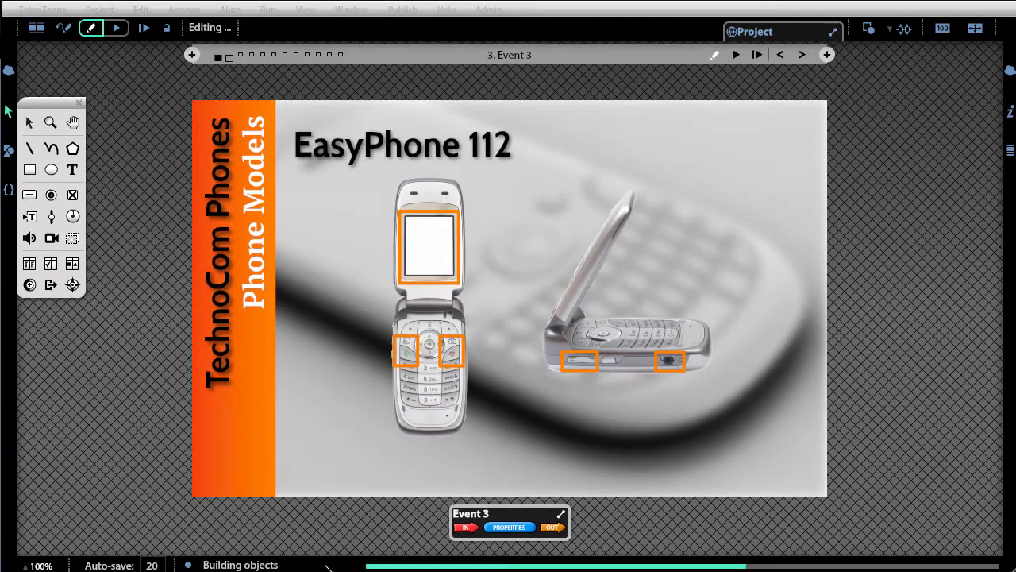
{"action": "left_click", "coordinate": [265, 452]}
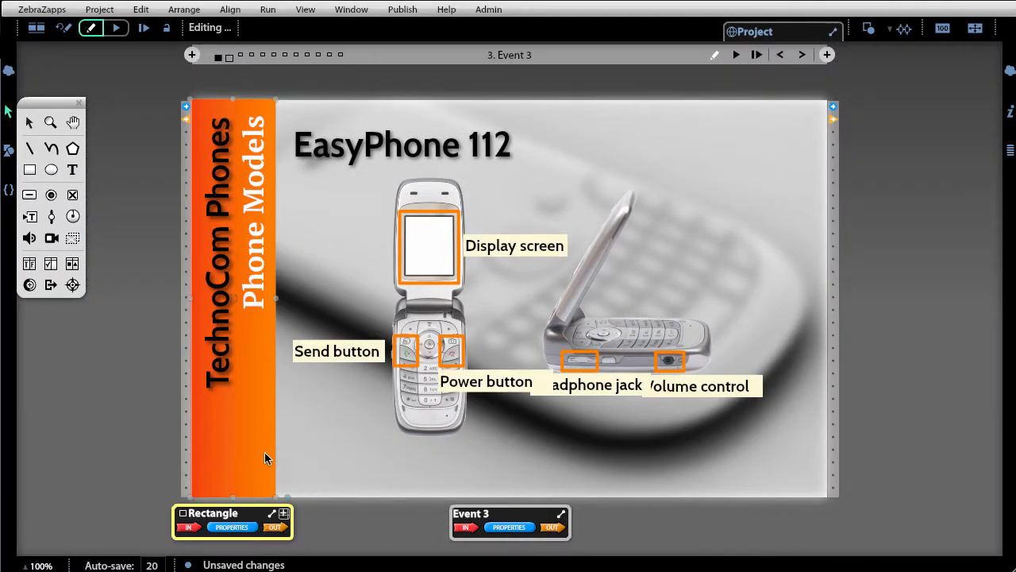
{"action": "key", "text": "Delete"}
{"action": "left_click", "coordinate": [215, 347]}
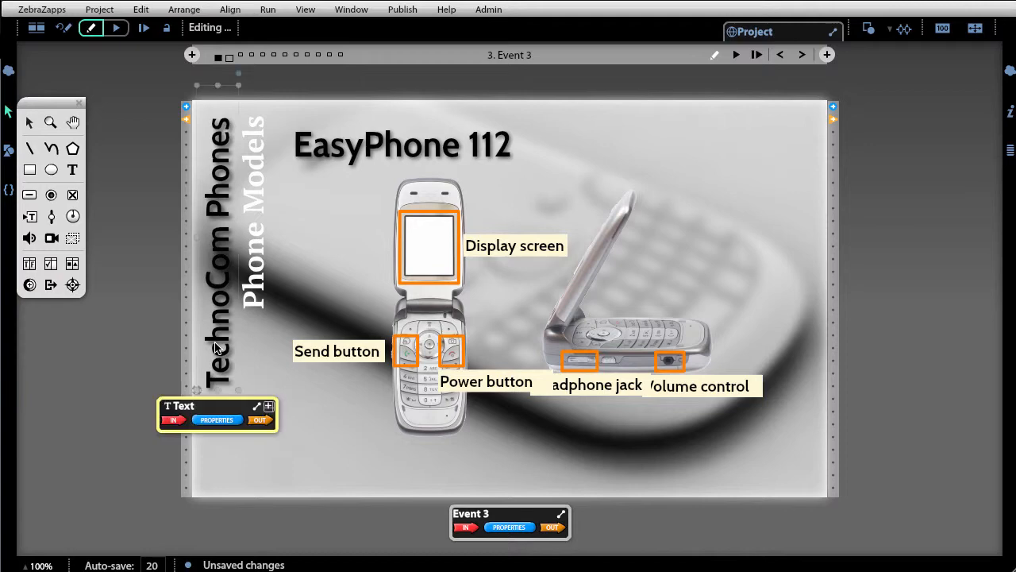
{"action": "key", "text": "Delete"}
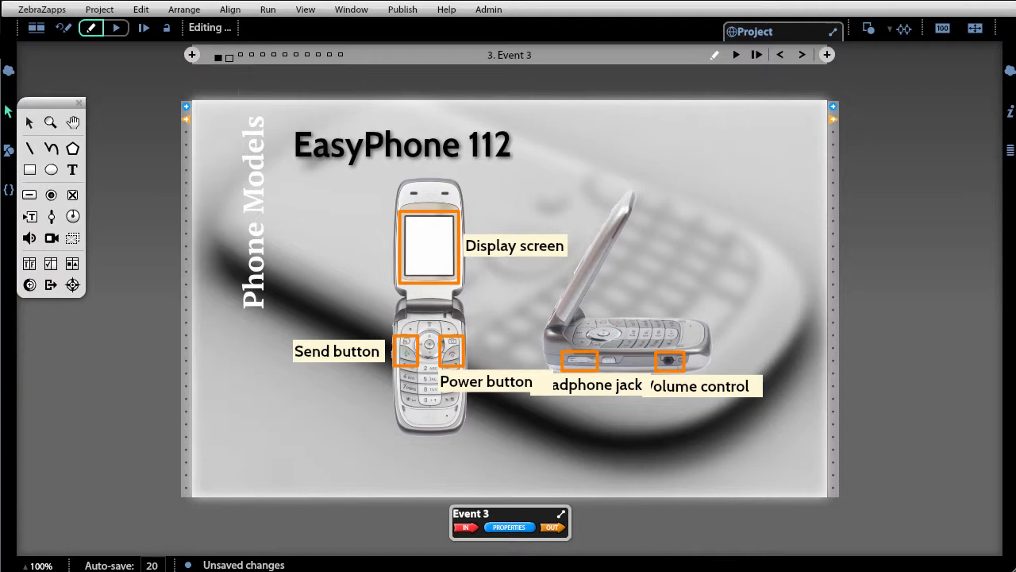
- Go to Event 4, delete its orange rectangle and TechnoCom Phones text, and switch it to Master B
{"action": "left_click", "coordinate": [802, 55]}
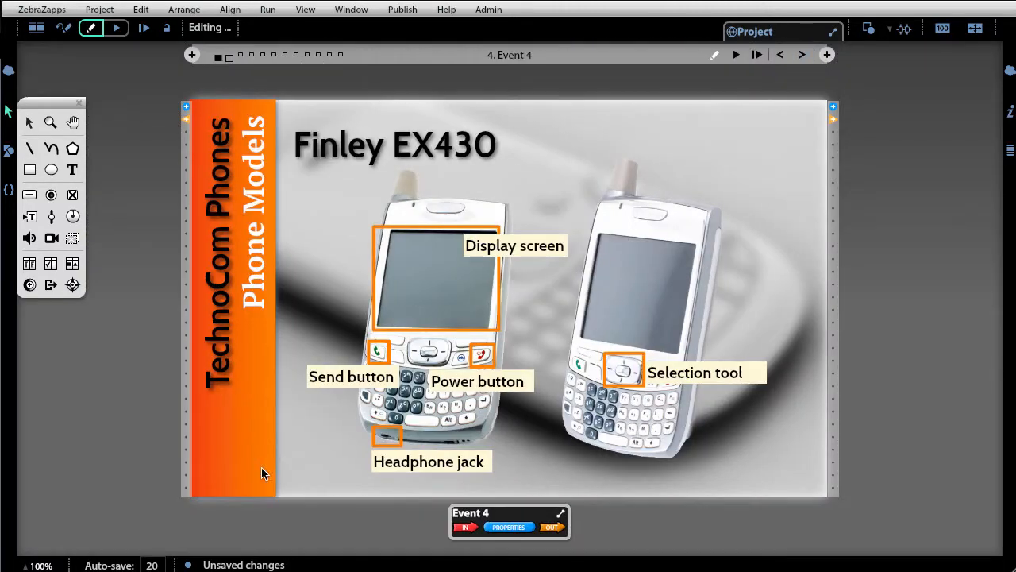
{"action": "left_click", "coordinate": [249, 477]}
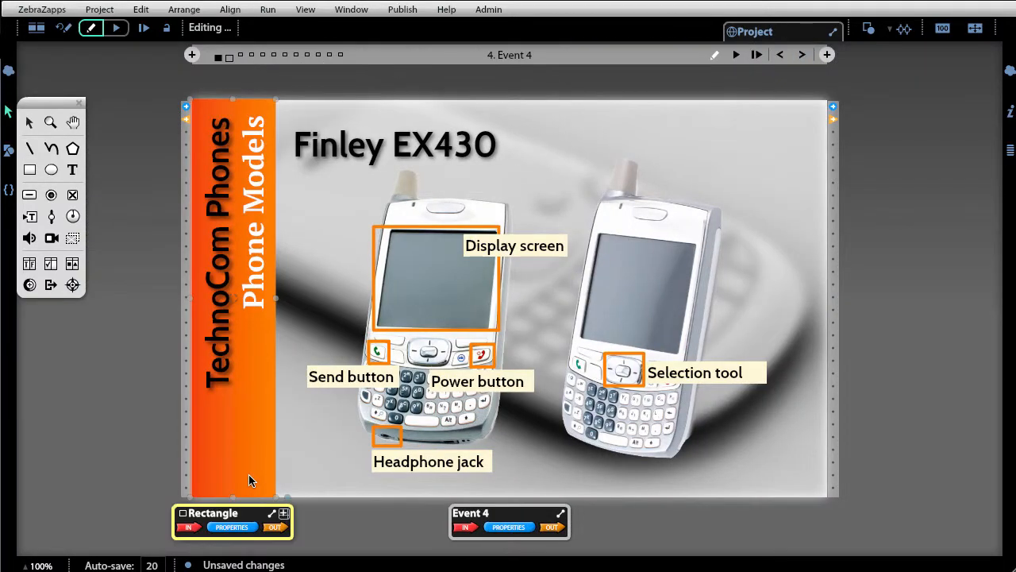
{"action": "key", "text": "Delete"}
{"action": "left_click", "coordinate": [224, 363]}
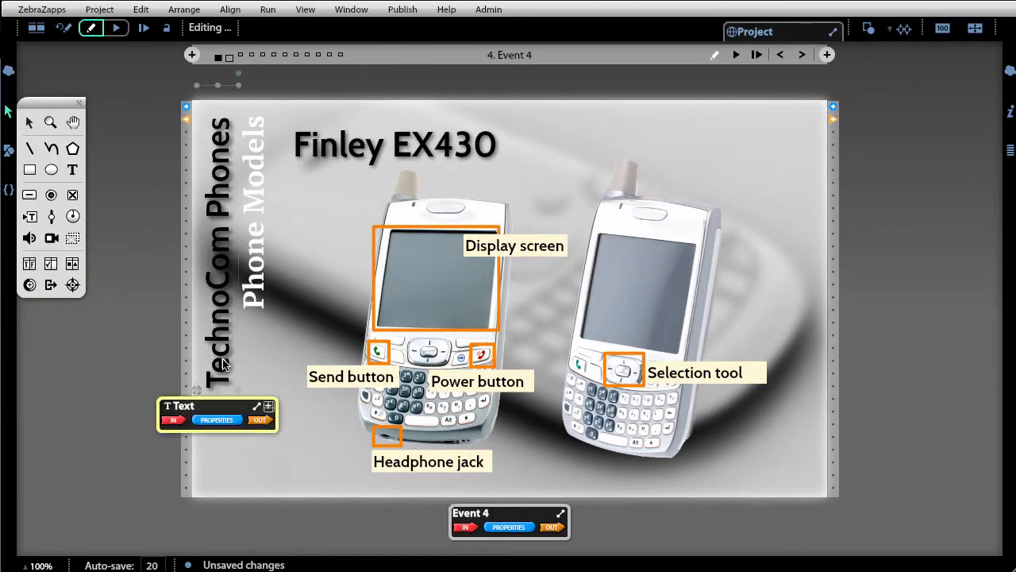
{"action": "key", "text": "Delete"}
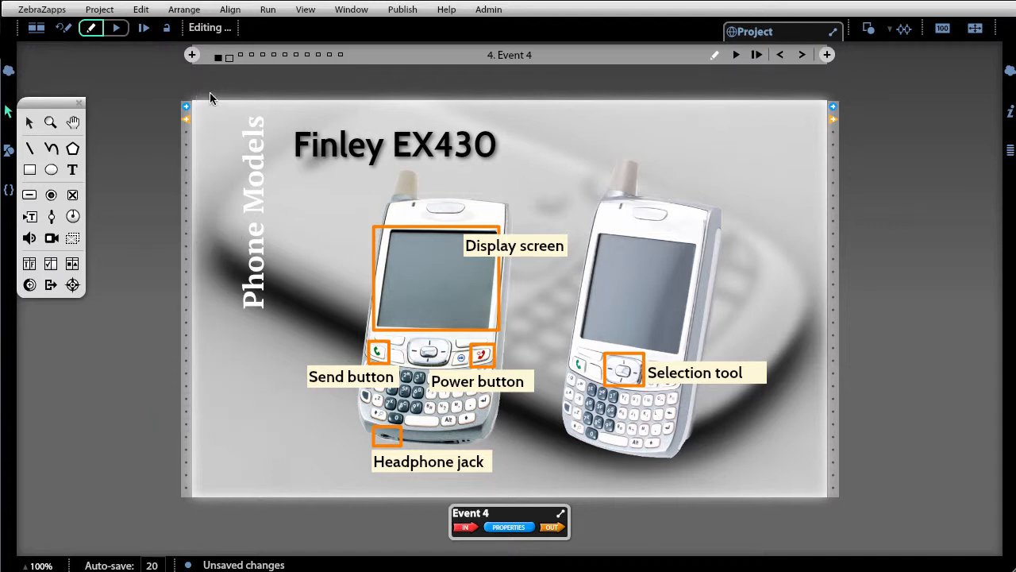
{"action": "left_click", "coordinate": [228, 57]}
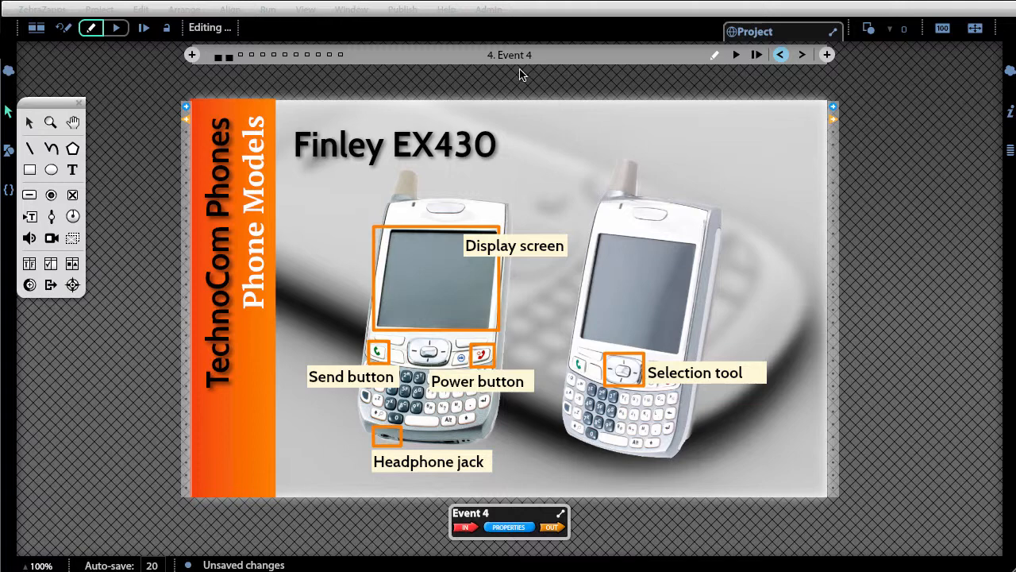
- Go back to Event 3 and assign Master B to it
{"action": "key", "text": "ctrl+Left"}
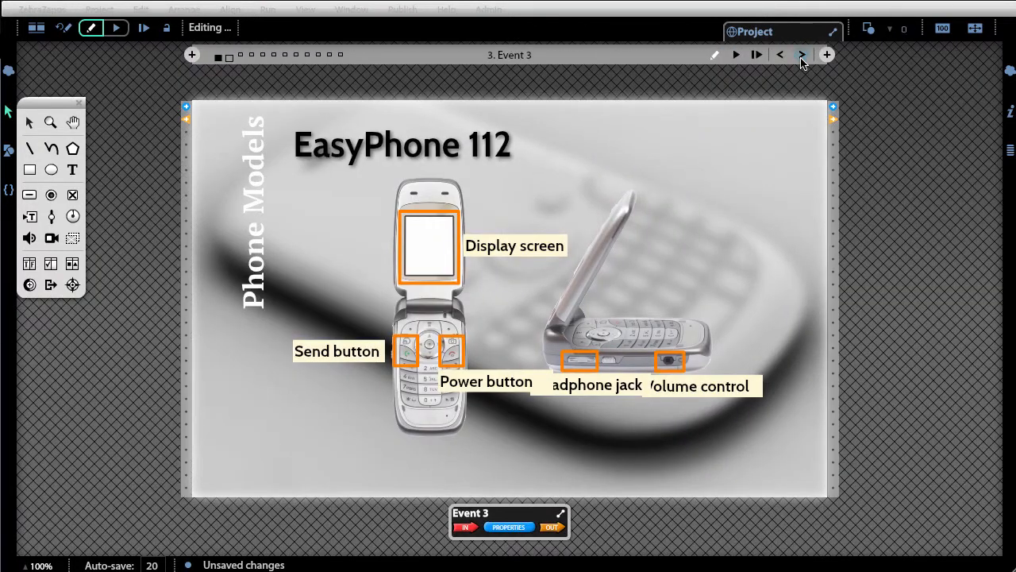
{"action": "left_click", "coordinate": [801, 59]}
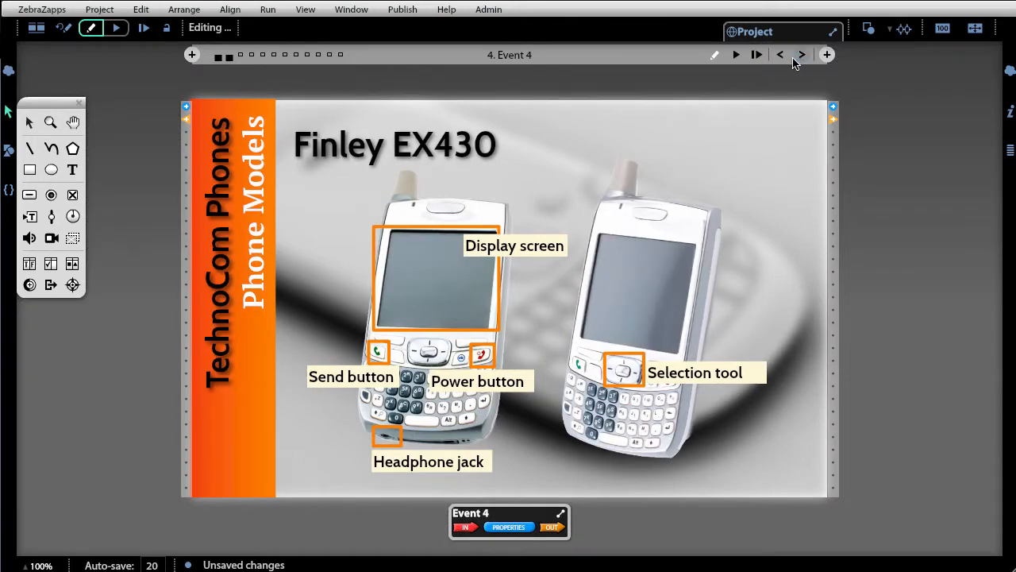
{"action": "left_click", "coordinate": [782, 57]}
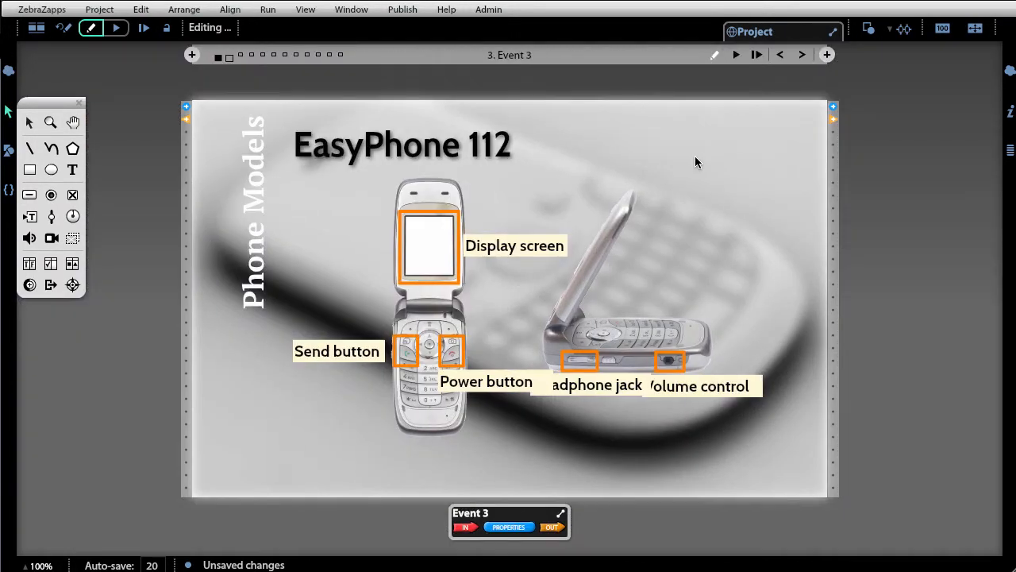
{"action": "left_click", "coordinate": [229, 57]}
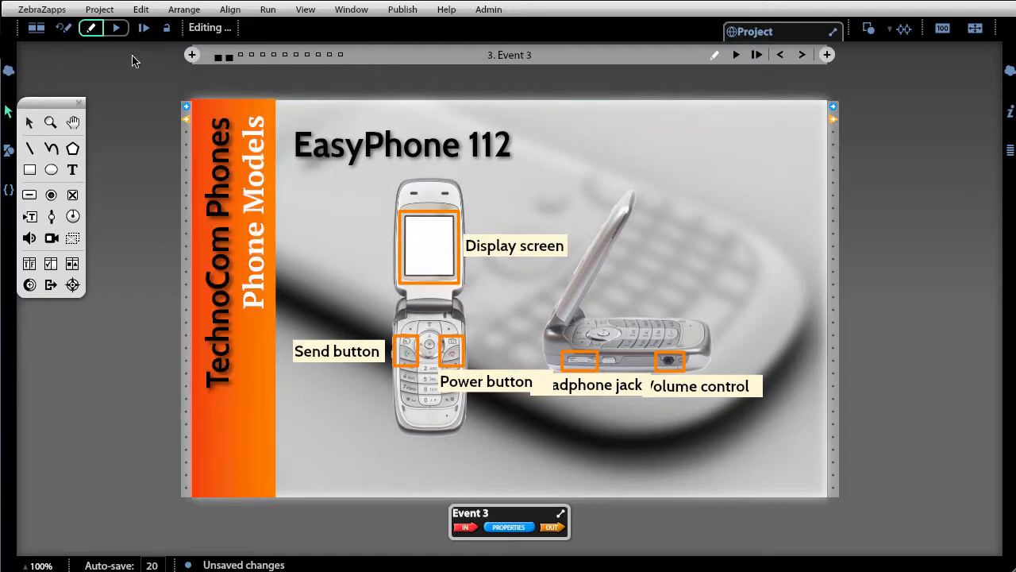
- Return to the overview, scroll along to Event 5, and add a new event after it
{"action": "left_click", "coordinate": [35, 28]}
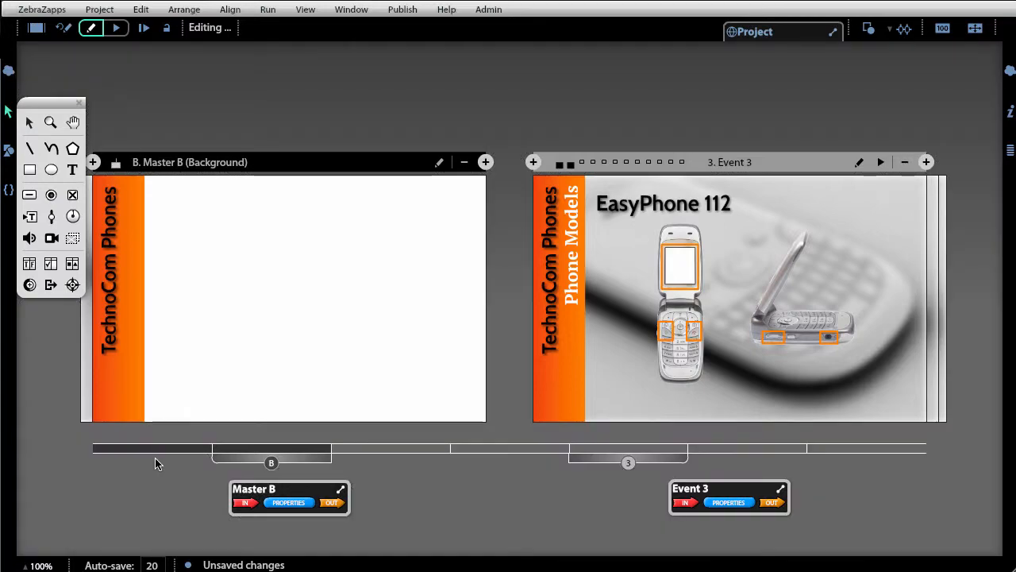
{"action": "left_click_drag", "start_coordinate": [306, 456], "coordinate": [358, 467]}
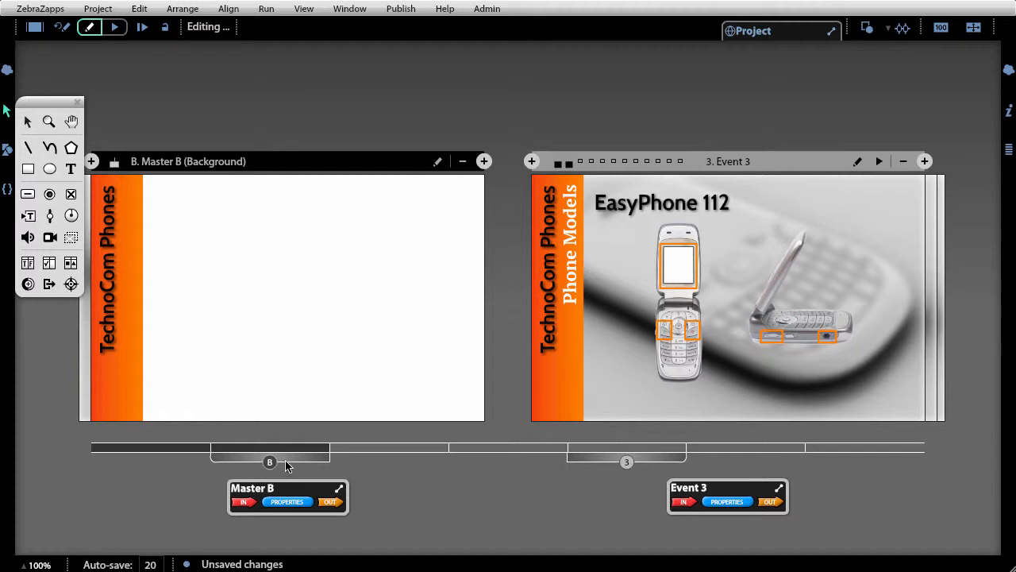
{"action": "mouse_move", "coordinate": [287, 461]}
{"action": "left_mouse_down"}
{"action": "mouse_move", "coordinate": [546, 454]}
{"action": "mouse_move", "coordinate": [814, 468]}
{"action": "left_mouse_up"}
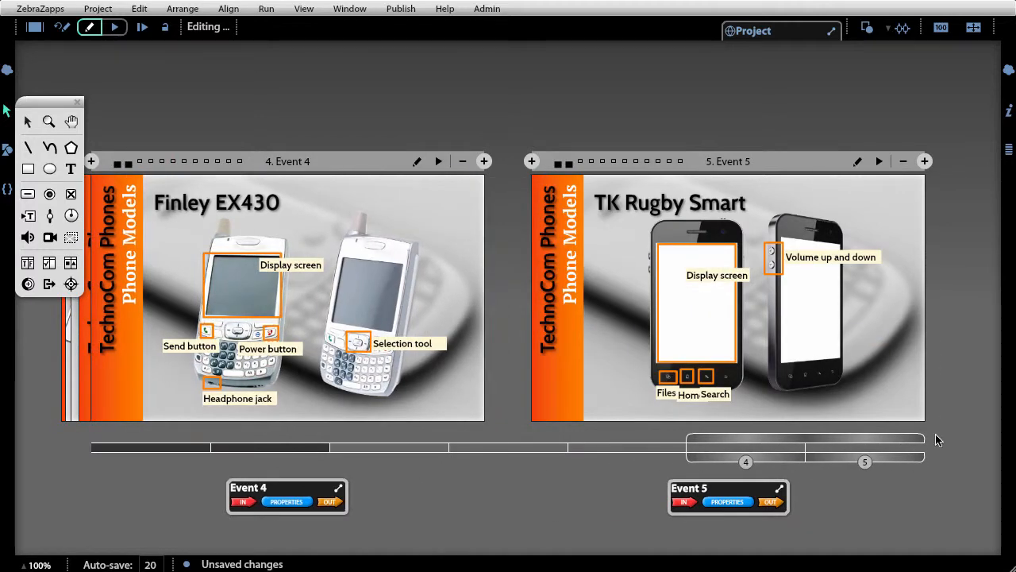
{"action": "left_click", "coordinate": [926, 162]}
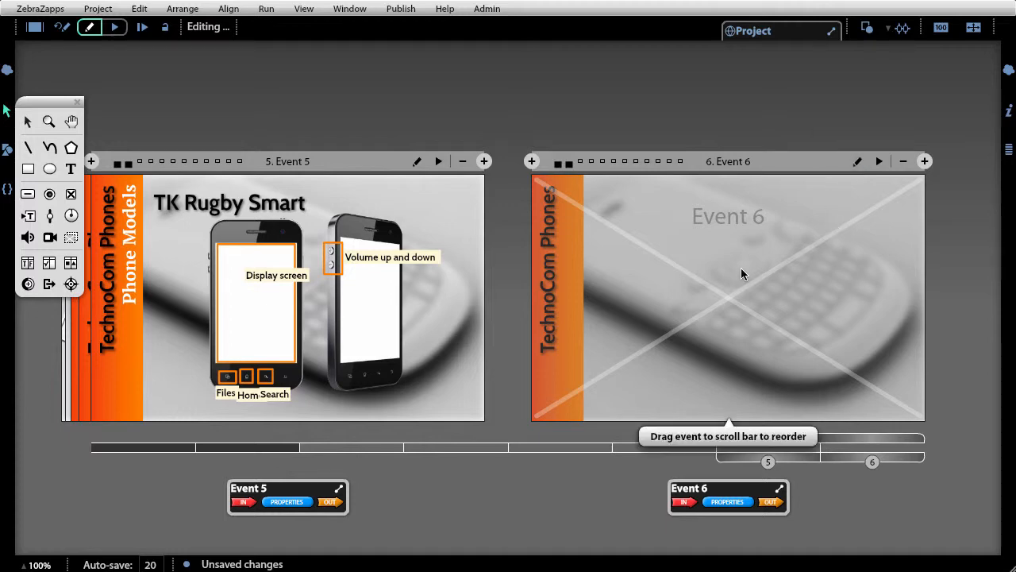
- Open Event 6 and add a text box near the top reading "Which phone is the EasyPhone 112?"
{"action": "double_click", "coordinate": [712, 286]}
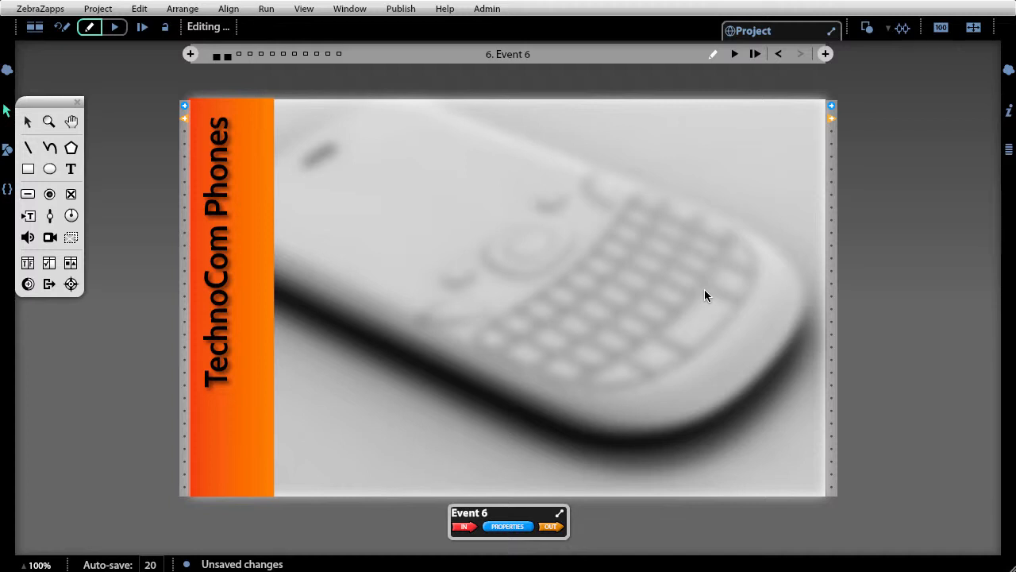
{"action": "left_click", "coordinate": [70, 169]}
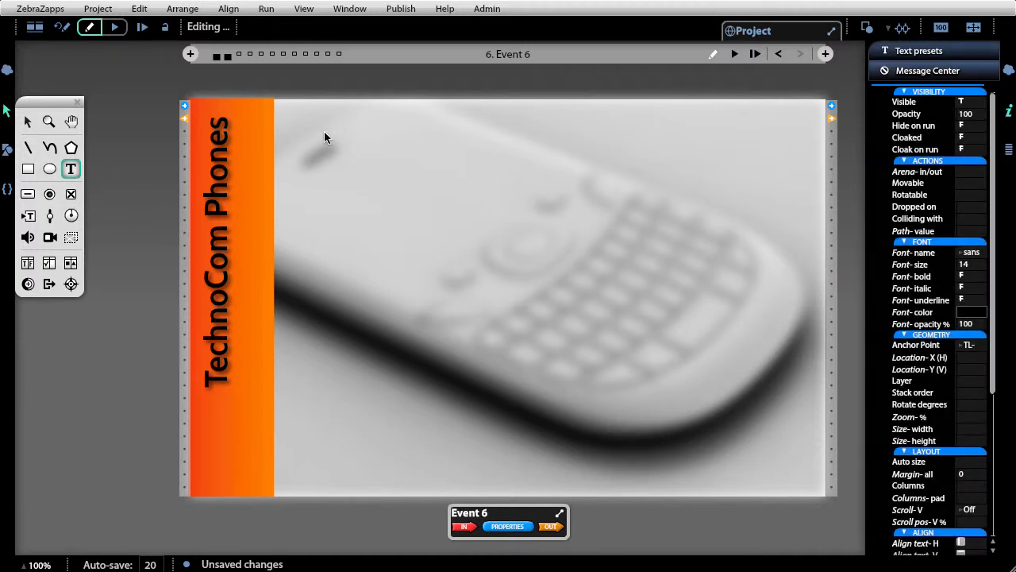
{"action": "left_click_drag", "start_coordinate": [301, 117], "coordinate": [511, 144]}
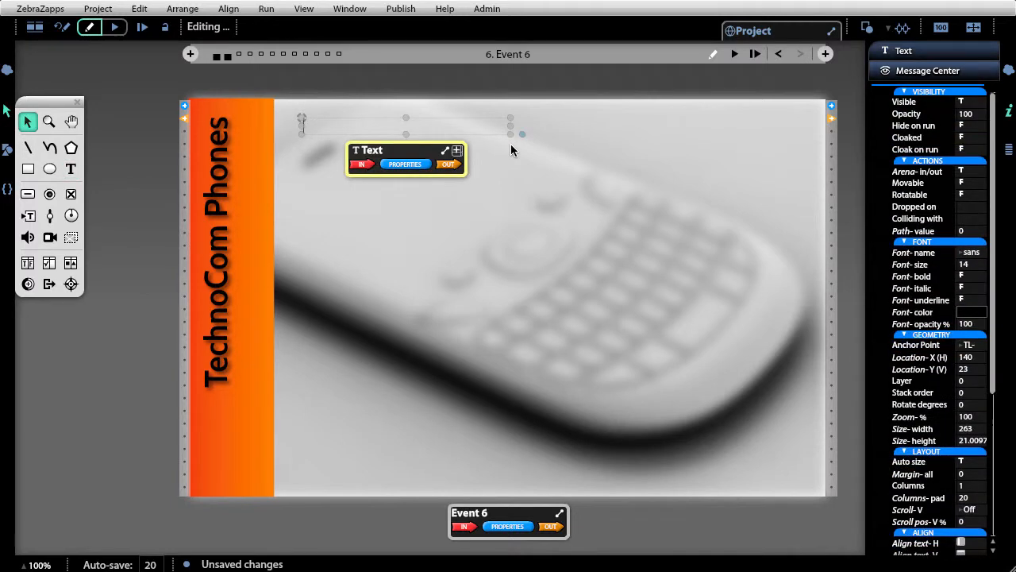
{"action": "type", "text": "Whi"}
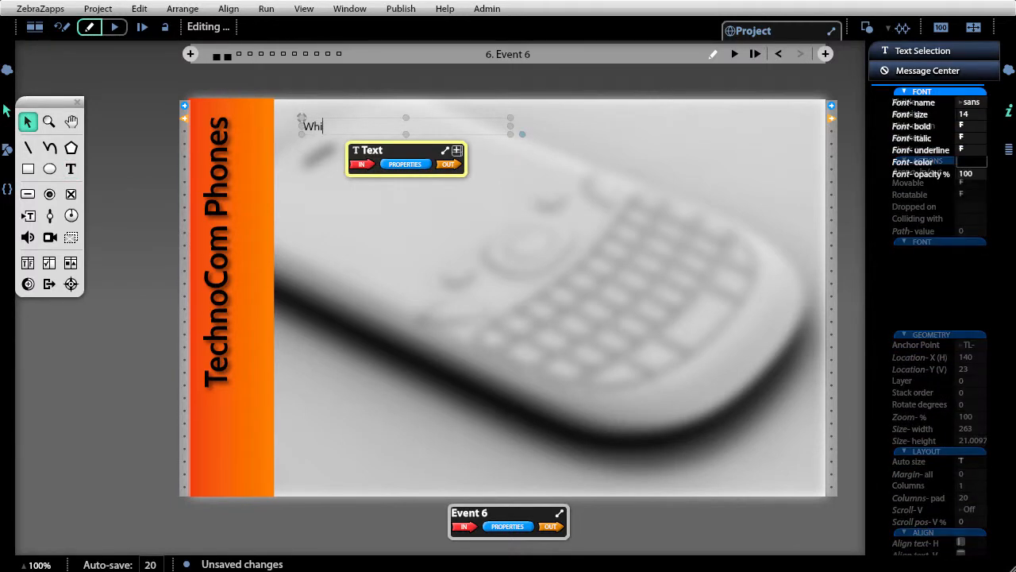
{"action": "type", "text": "ch phone is"}
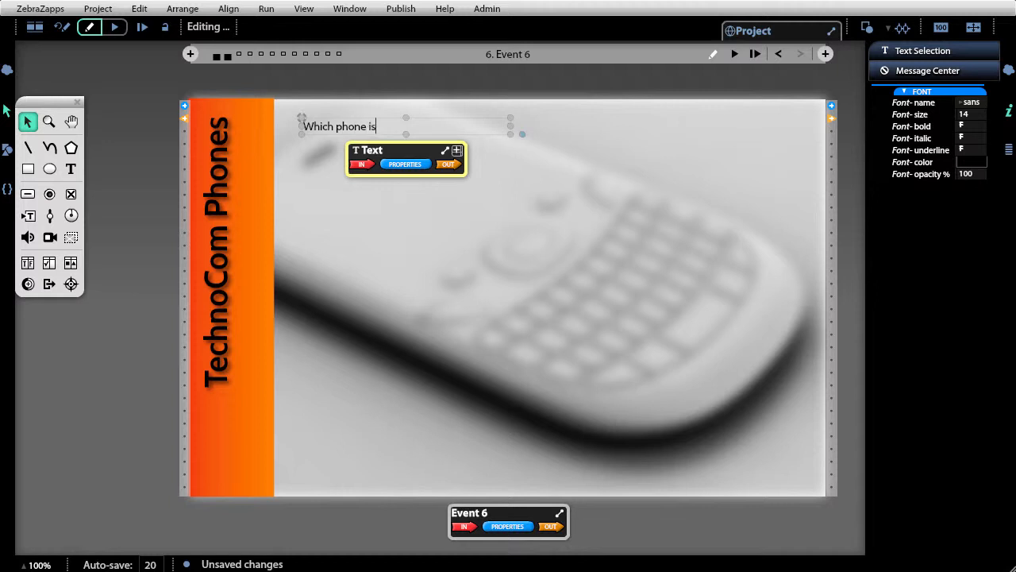
{"action": "type", "text": " the Easy Phone 112?"}
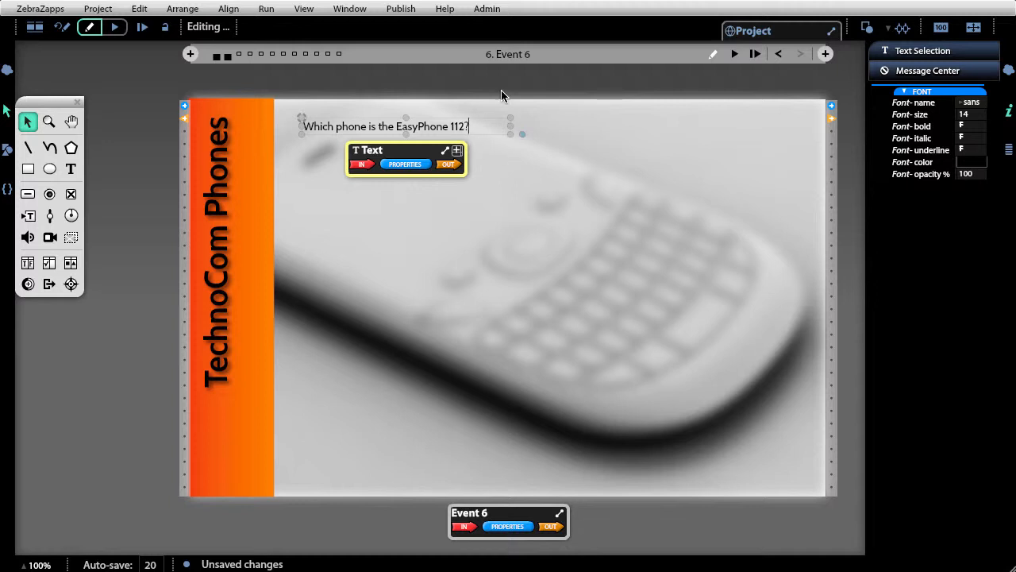
{"action": "left_click", "coordinate": [400, 107]}
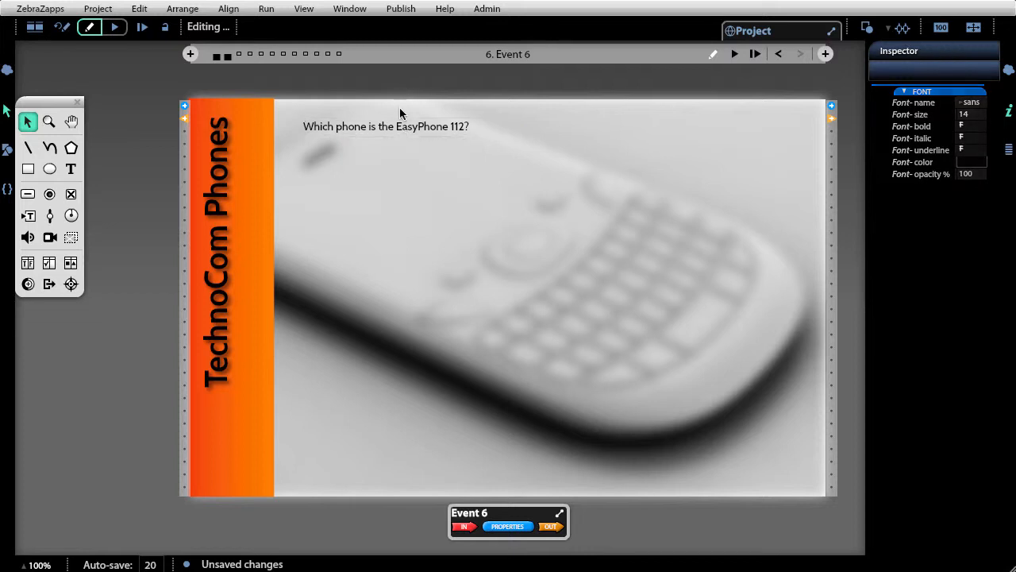
- Format the question text as Josefin Sans, size 21, bold, and widen its box to fit one line
{"action": "left_click", "coordinate": [399, 129]}
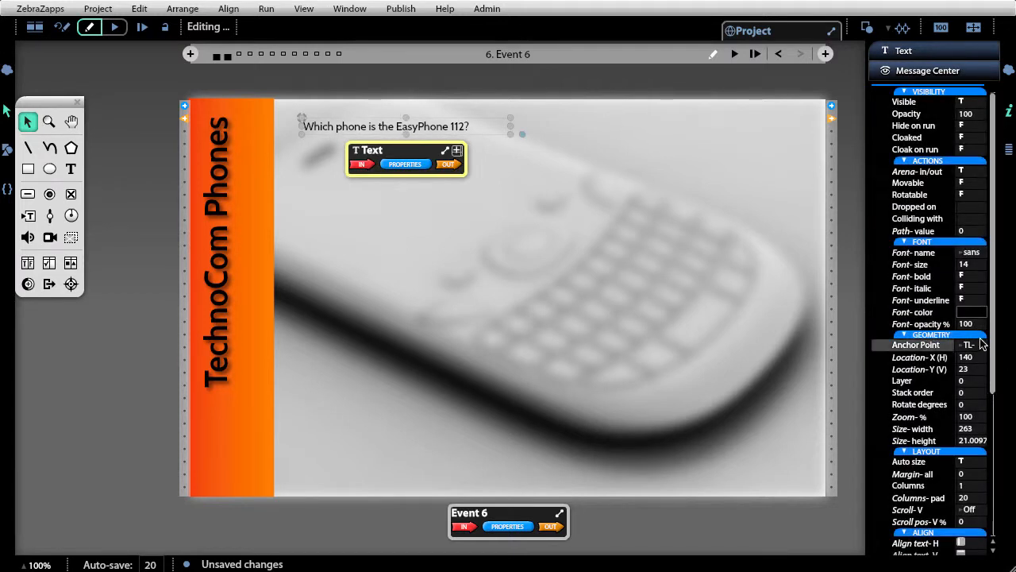
{"action": "left_click", "coordinate": [976, 254]}
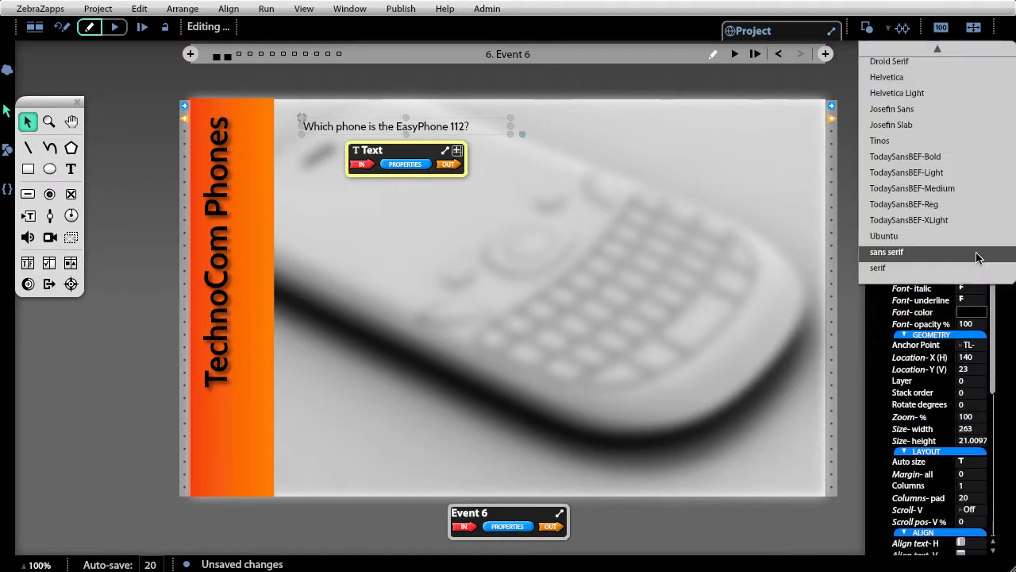
{"action": "left_click", "coordinate": [956, 110]}
{"action": "scroll", "coordinate": [908, 262], "scroll_direction": "up", "scroll_amount": 7}
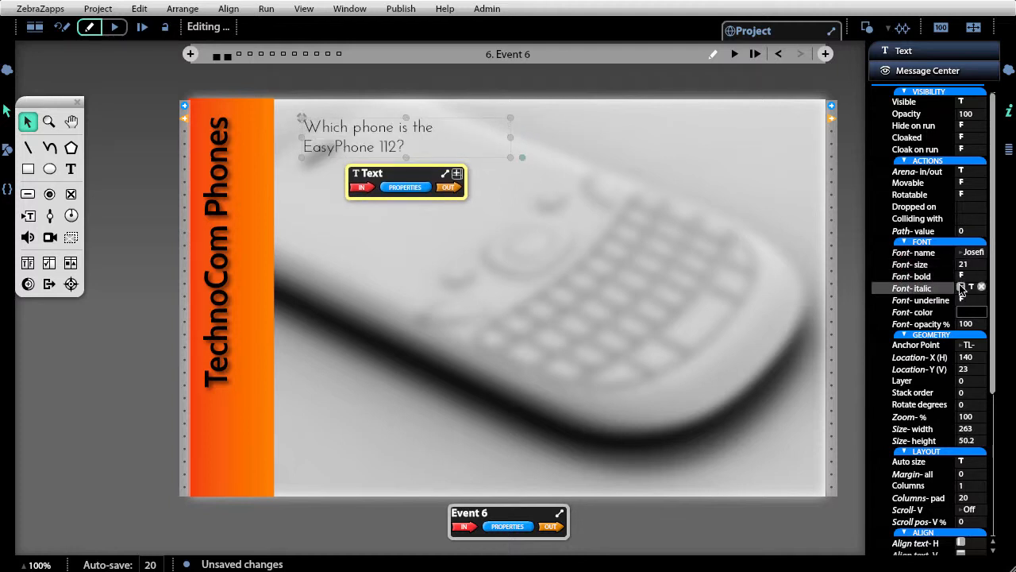
{"action": "left_click", "coordinate": [972, 276]}
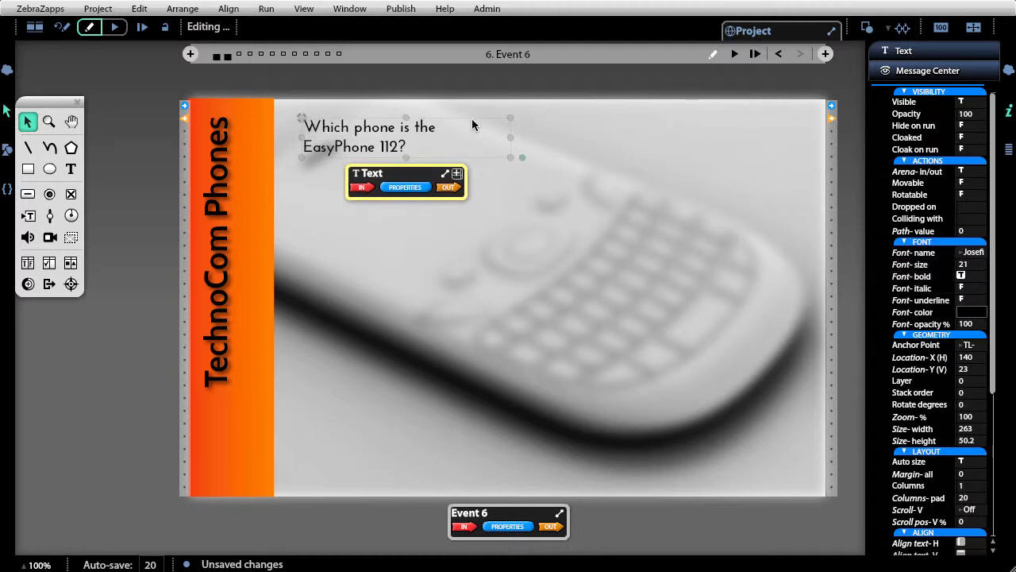
{"action": "left_click_drag", "start_coordinate": [511, 139], "coordinate": [601, 142]}
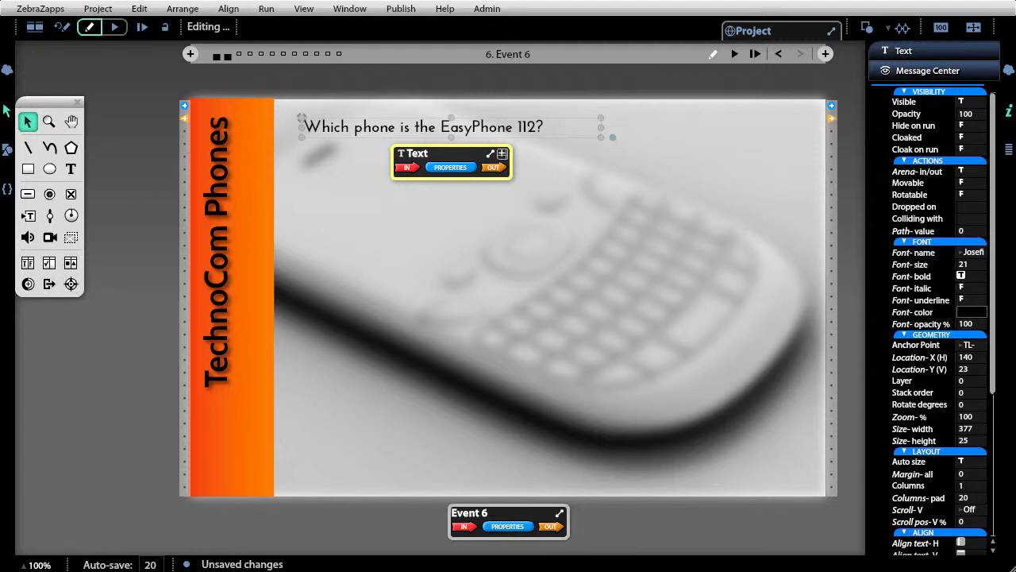
- Place the Easy_f.png image from the assets onto Event 6 and set its zoom to 40%
{"action": "left_click", "coordinate": [7, 151]}
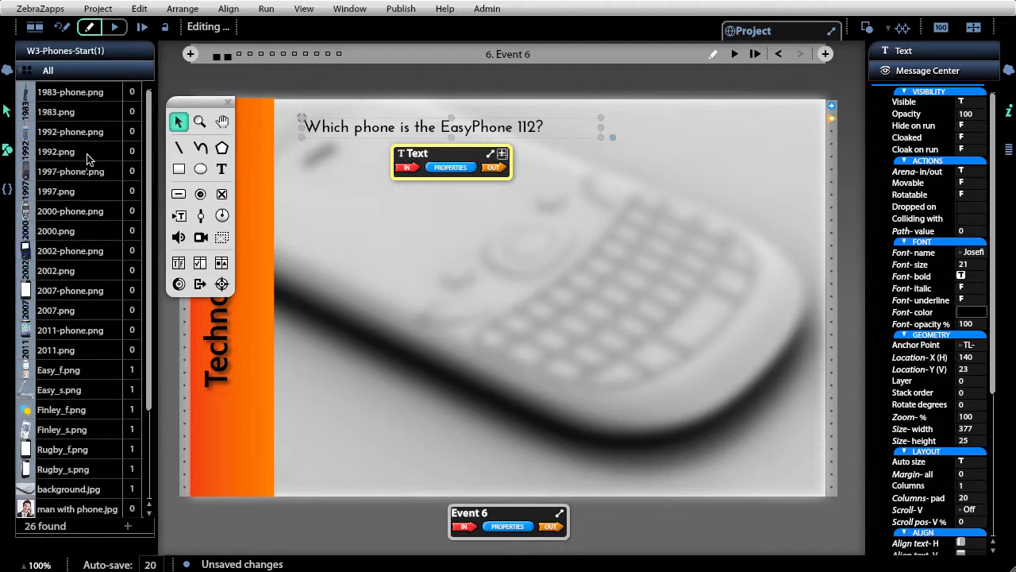
{"action": "scroll", "coordinate": [153, 188], "scroll_direction": "down", "scroll_amount": 1}
{"action": "scroll", "coordinate": [152, 188], "scroll_direction": "down", "scroll_amount": 3}
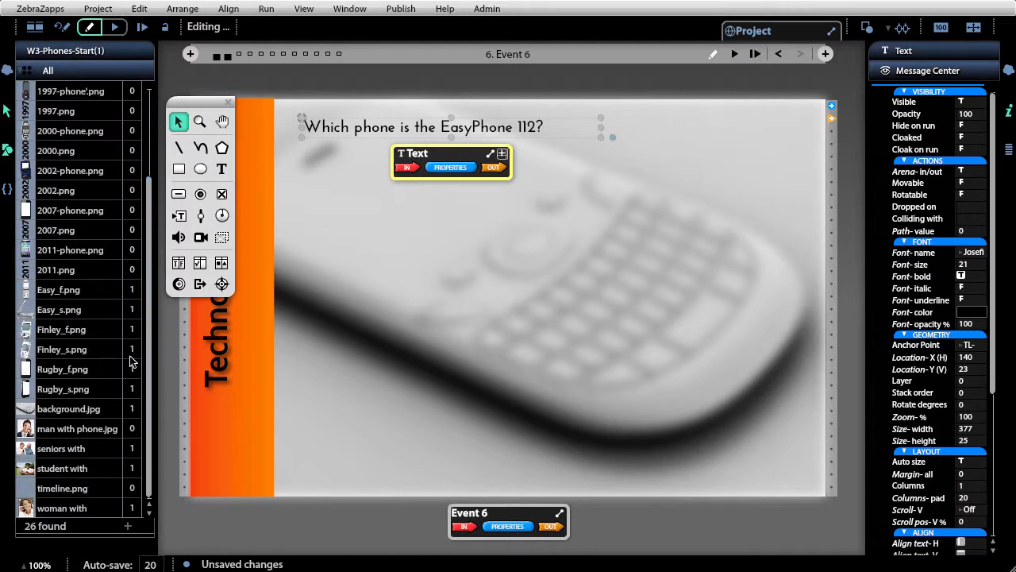
{"action": "mouse_move", "coordinate": [89, 465]}
{"action": "mouse_move", "coordinate": [101, 295]}
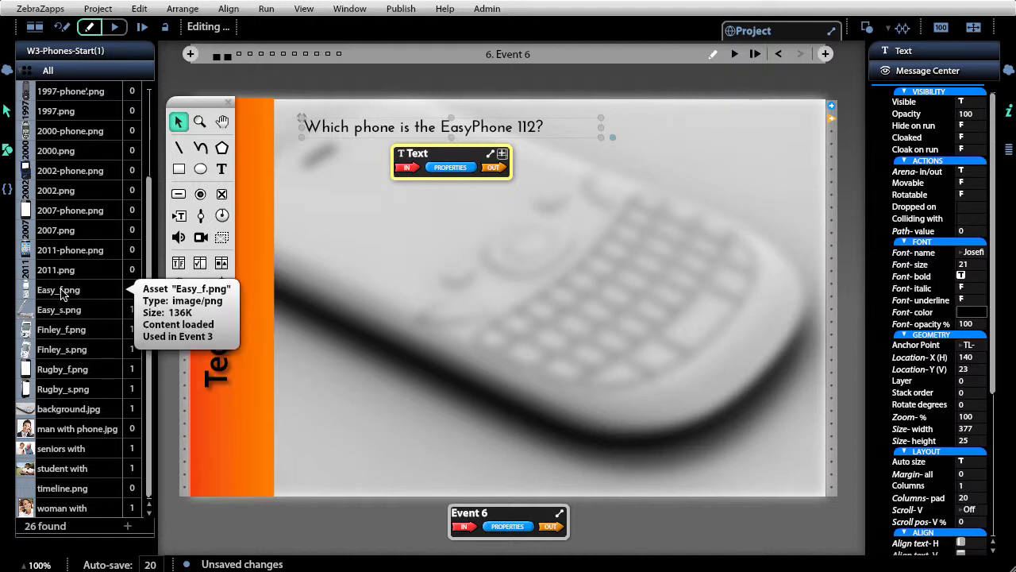
{"action": "left_click_drag", "start_coordinate": [63, 294], "coordinate": [465, 291]}
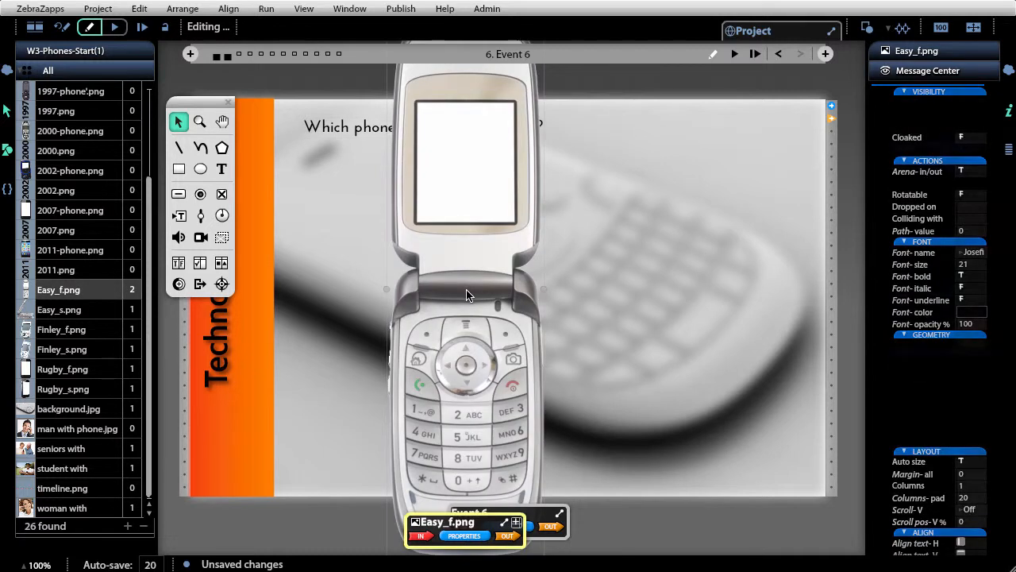
{"action": "left_click_drag", "start_coordinate": [461, 230], "coordinate": [510, 235]}
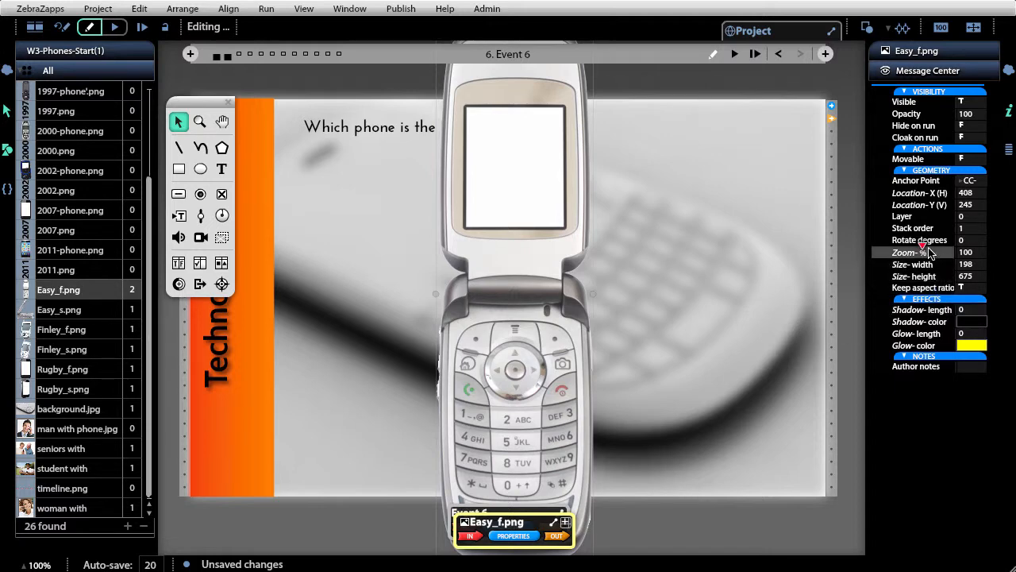
{"action": "left_click_drag", "start_coordinate": [929, 252], "coordinate": [909, 250]}
{"action": "left_click_drag", "start_coordinate": [906, 248], "coordinate": [906, 249]}
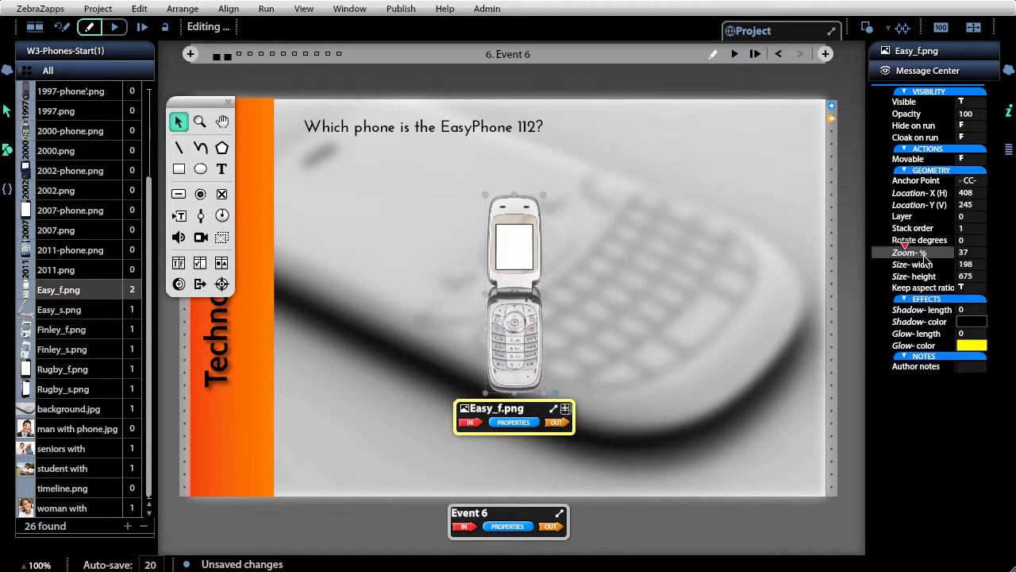
{"action": "left_click", "coordinate": [970, 254]}
{"action": "type", "text": "4"}
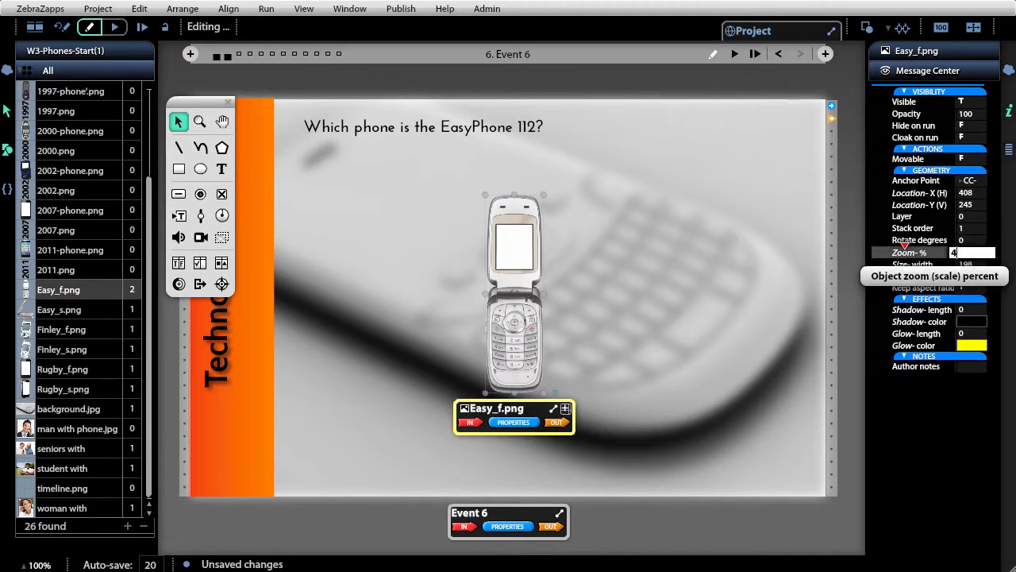
{"action": "type", "text": "0"}
{"action": "key", "text": "Return"}
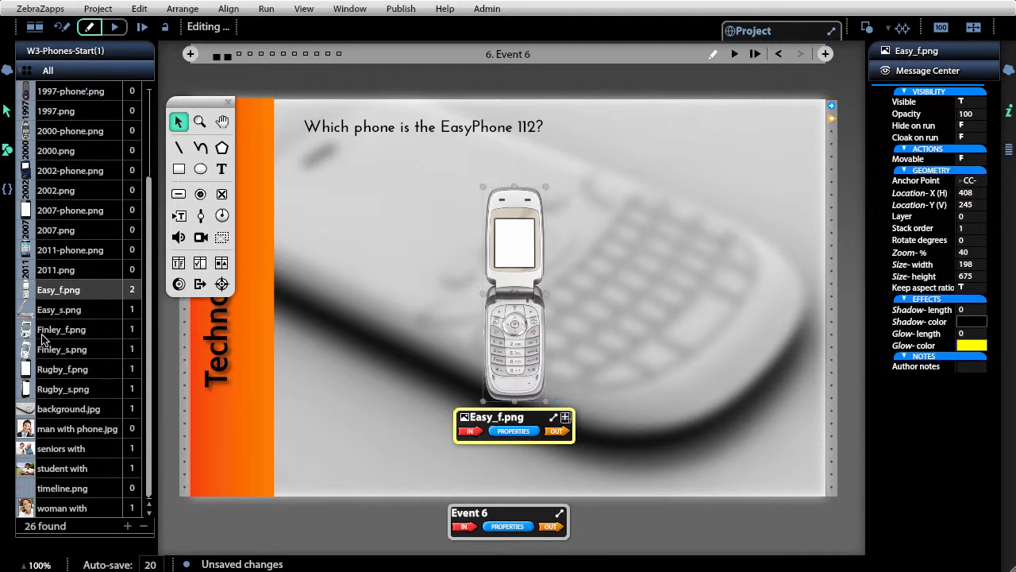
- Place the Finley_f.png and Rugby_f.png images from the assets onto Event 6
{"action": "mouse_move", "coordinate": [42, 340]}
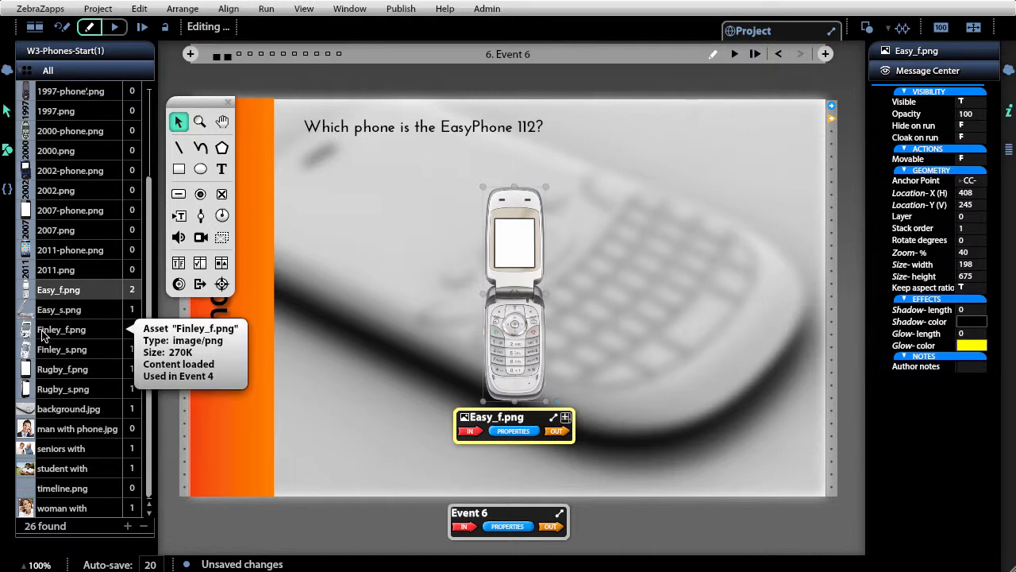
{"action": "left_click_drag", "start_coordinate": [42, 340], "coordinate": [368, 306]}
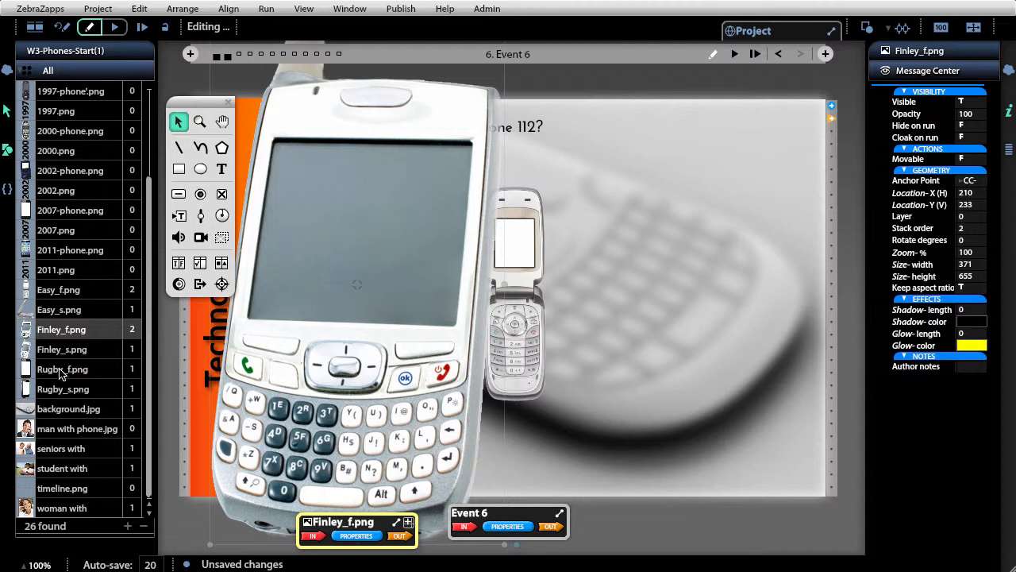
{"action": "left_click_drag", "start_coordinate": [62, 369], "coordinate": [709, 304]}
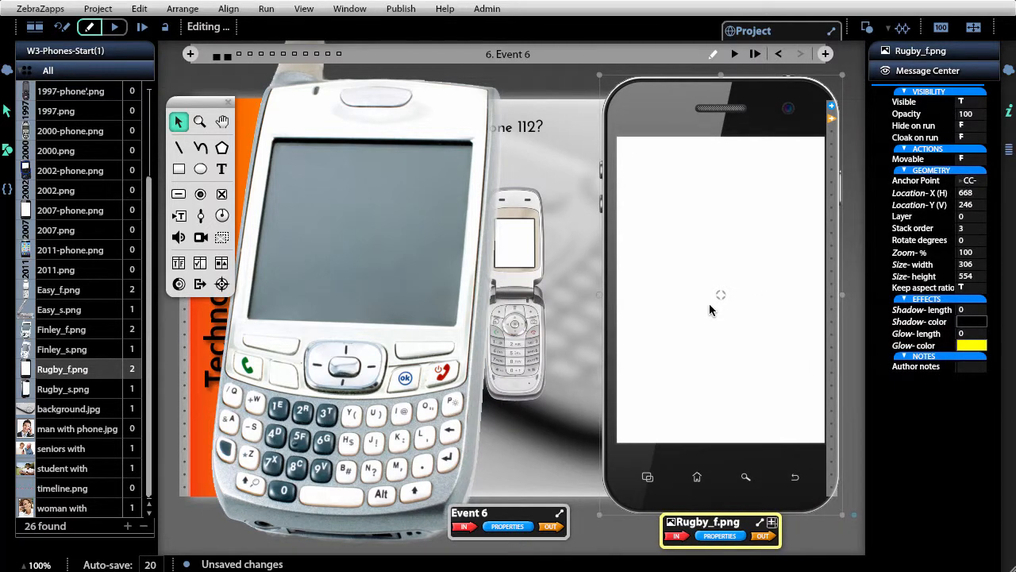
- Select the Finley_f.png and Rugby_f.png images together and set their zoom to 40%
{"action": "left_click", "coordinate": [862, 103]}
{"action": "left_click", "coordinate": [759, 205]}
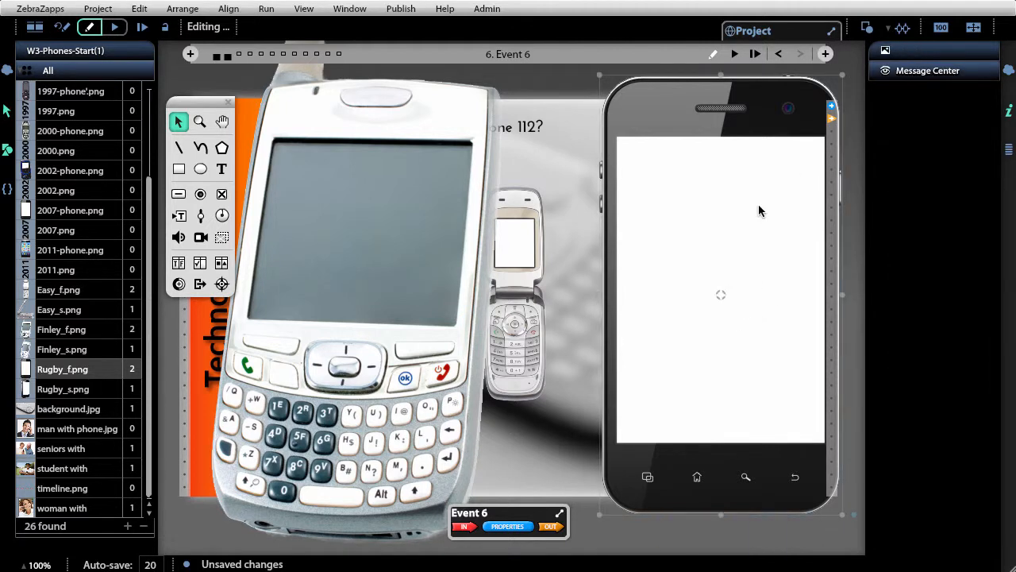
{"action": "left_click", "coordinate": [313, 247], "text": "shift"}
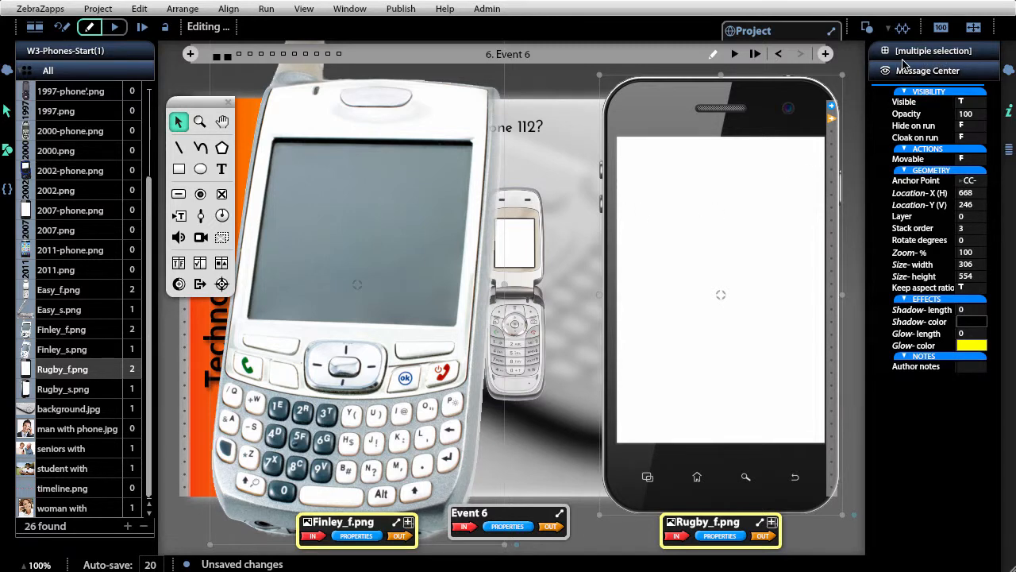
{"action": "left_click", "coordinate": [859, 120]}
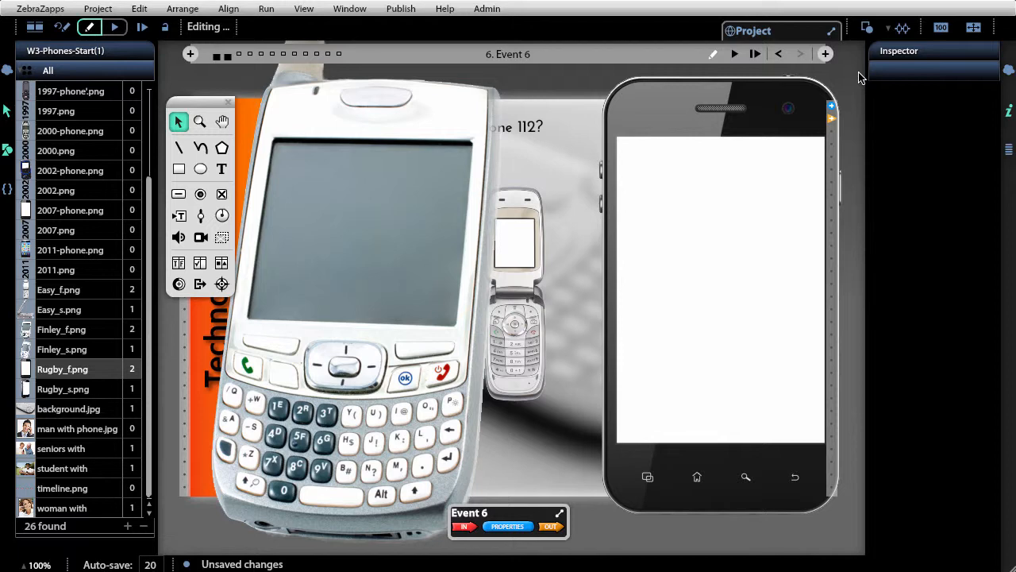
{"action": "left_click", "coordinate": [775, 174]}
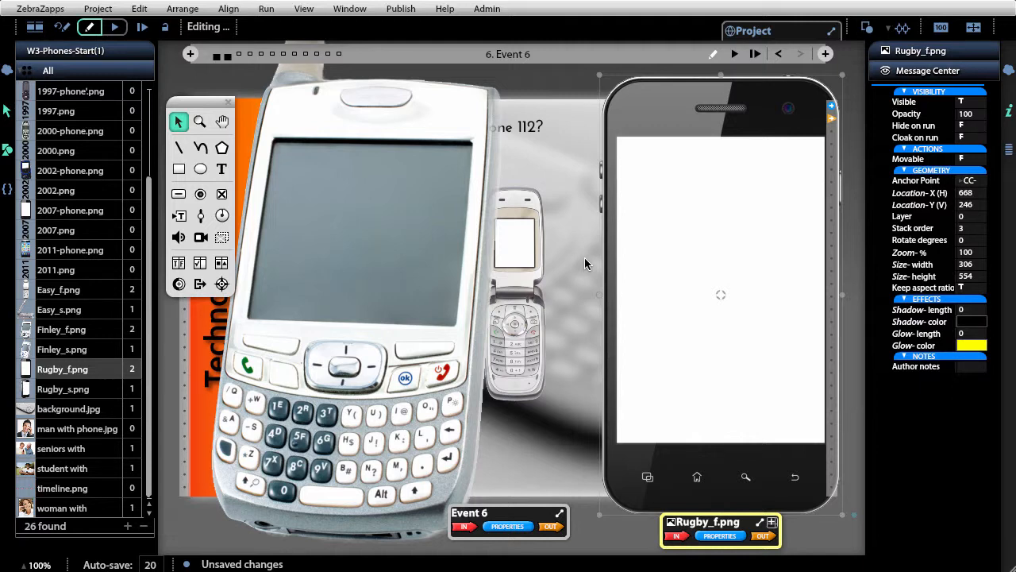
{"action": "left_click", "coordinate": [333, 272], "text": "shift"}
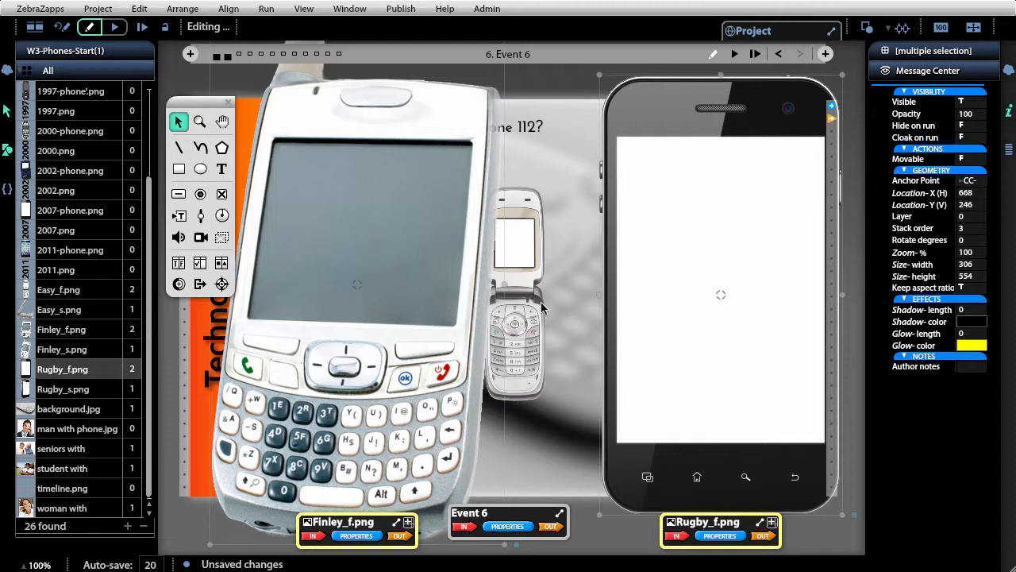
{"action": "left_click", "coordinate": [965, 254]}
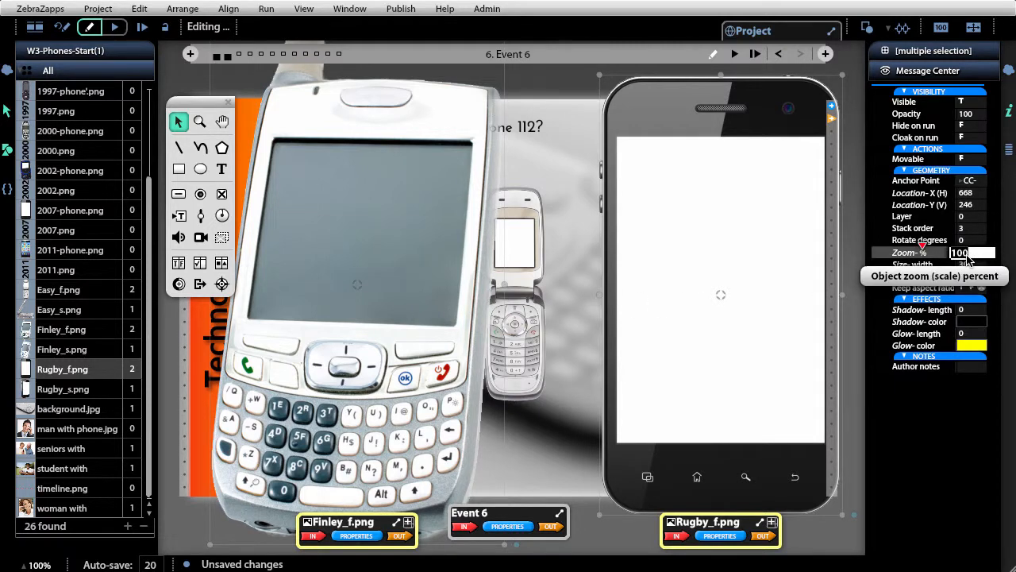
{"action": "type", "text": "40"}
{"action": "key", "text": "Return"}
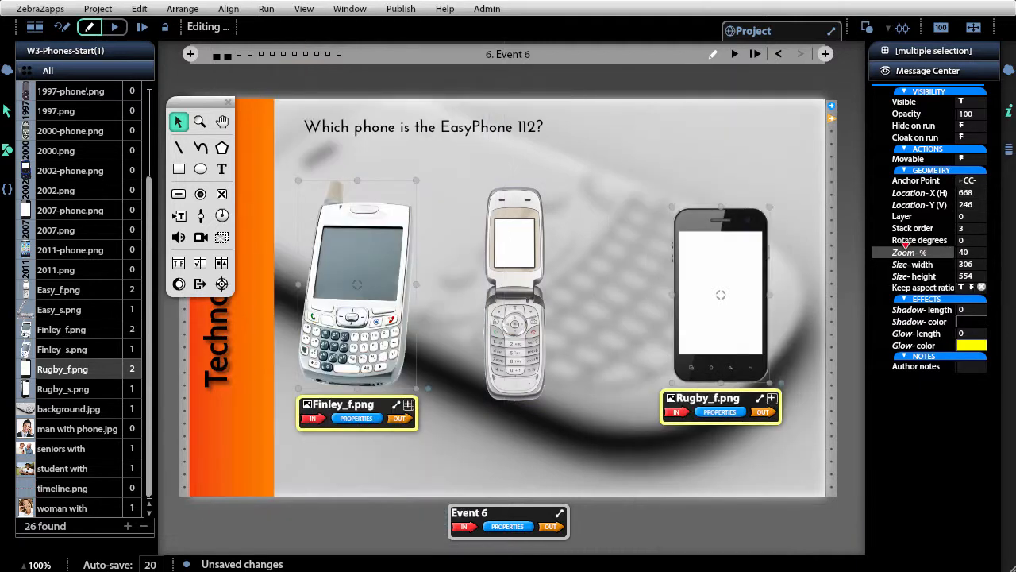
- Arrange the three phone images in an evenly spaced row below the question
{"action": "left_click", "coordinate": [844, 319]}
{"action": "left_click", "coordinate": [695, 308]}
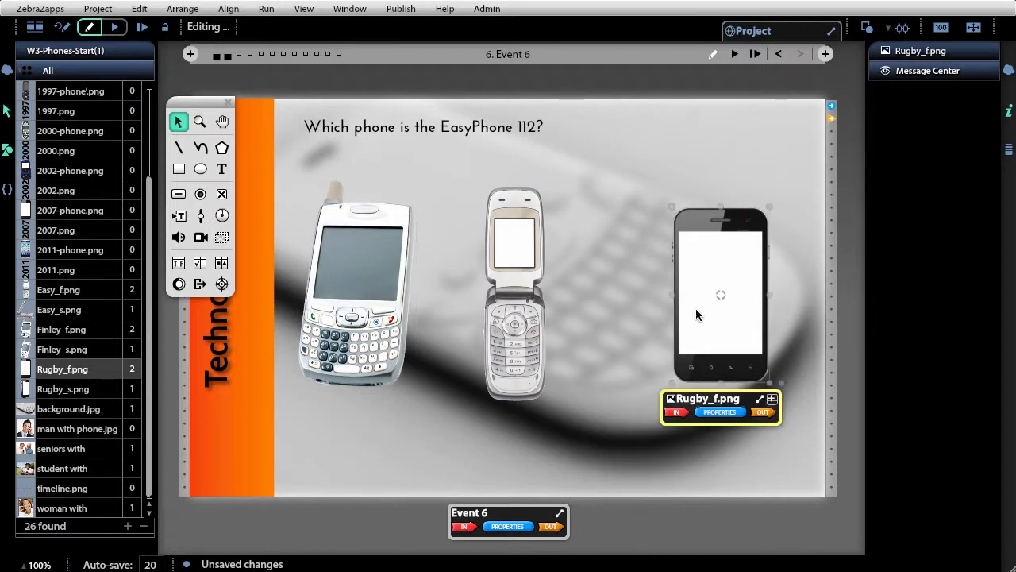
{"action": "left_click_drag", "start_coordinate": [696, 308], "coordinate": [658, 298]}
{"action": "left_click_drag", "start_coordinate": [532, 287], "coordinate": [545, 285]}
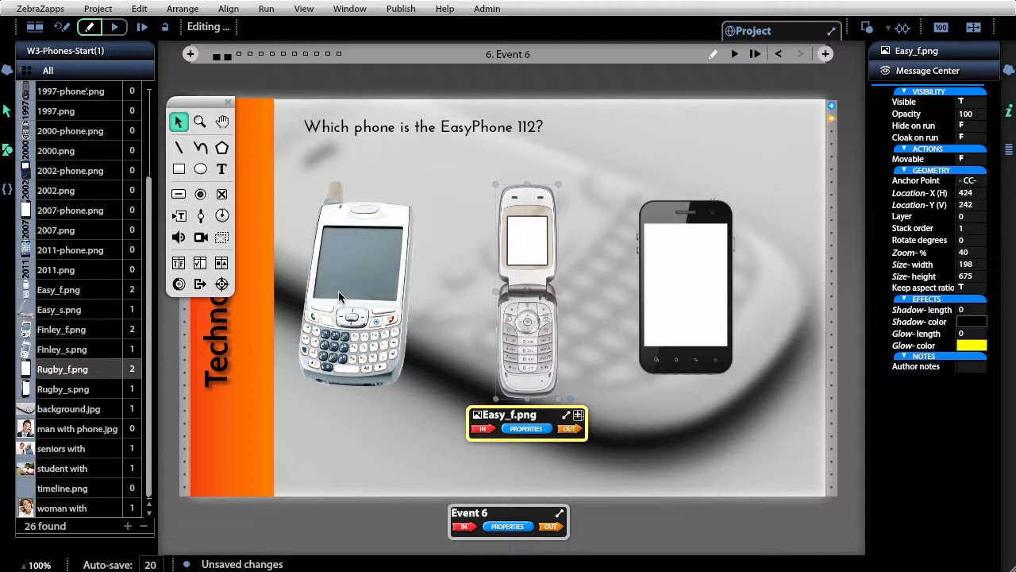
{"action": "left_click_drag", "start_coordinate": [338, 293], "coordinate": [349, 289]}
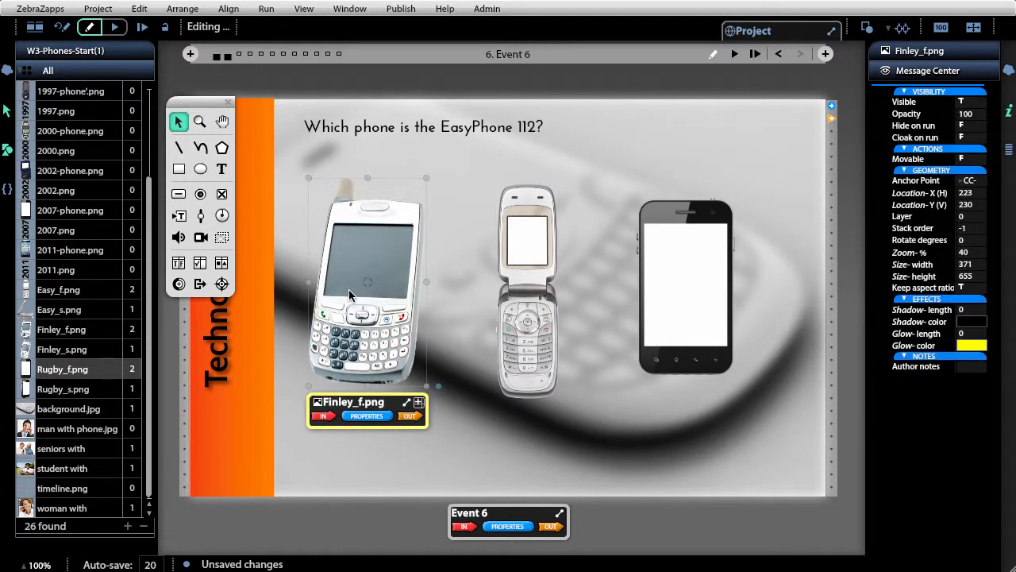
{"action": "left_click", "coordinate": [846, 483]}
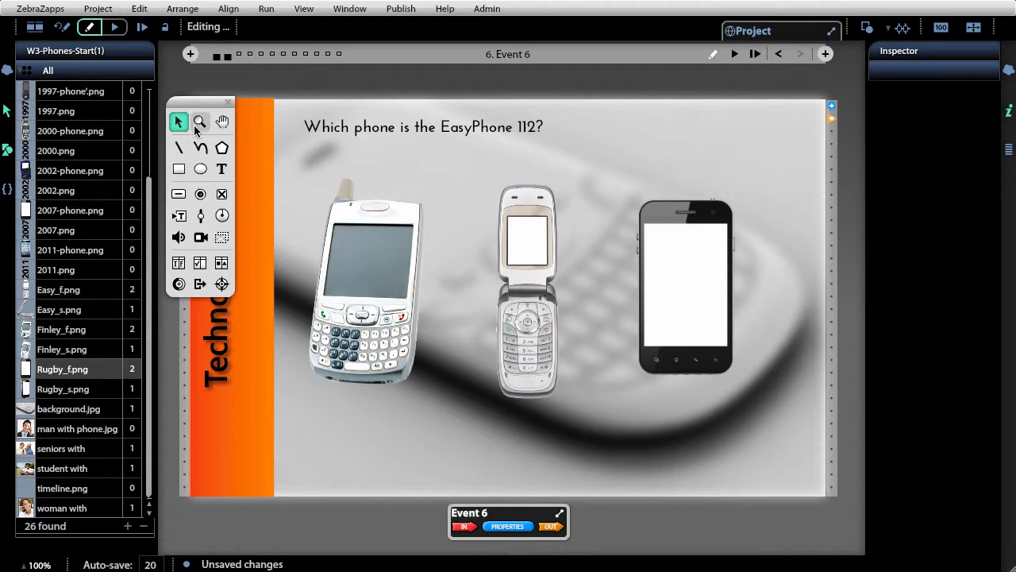
- Add a text box below the middle phone reading "That's Correct"
{"action": "left_click", "coordinate": [221, 170]}
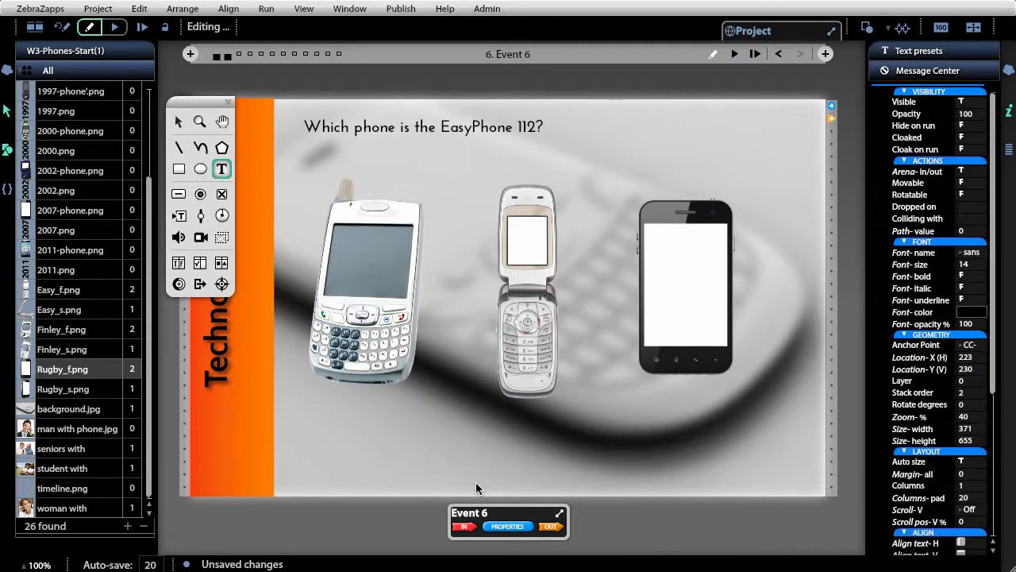
{"action": "left_click_drag", "start_coordinate": [474, 412], "coordinate": [578, 430]}
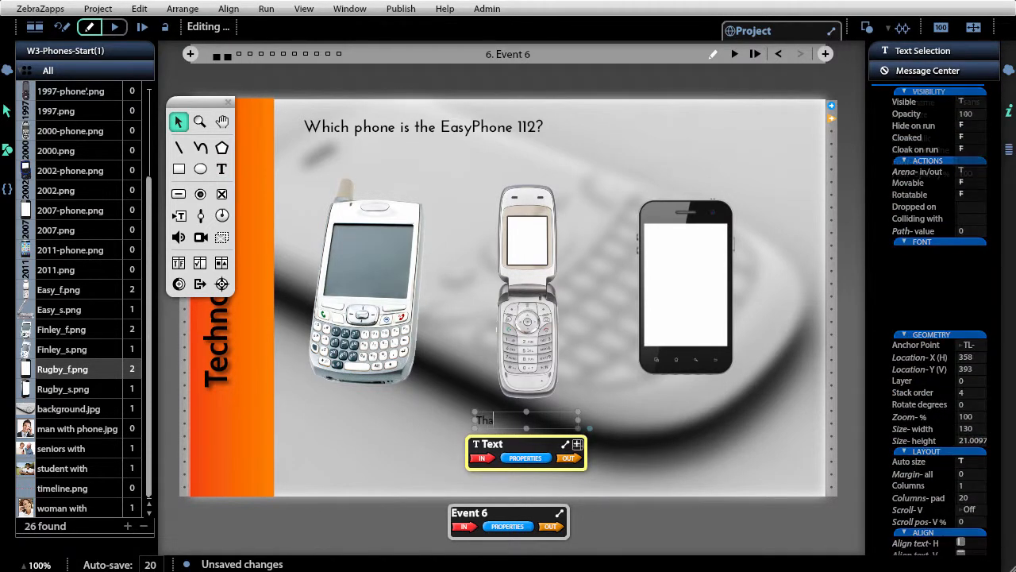
{"action": "type", "text": "That"}
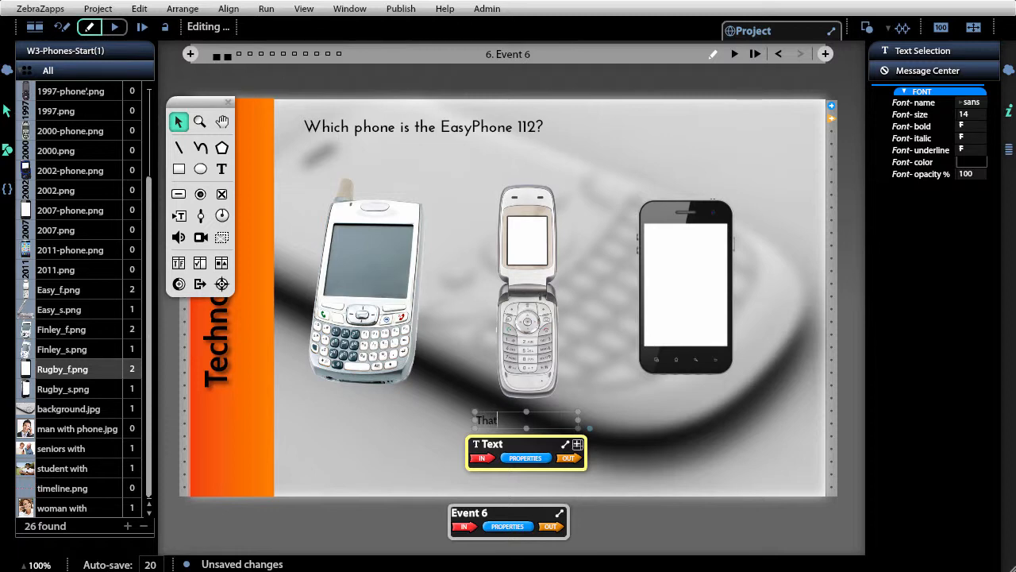
{"action": "type", "text": "'s Correct"}
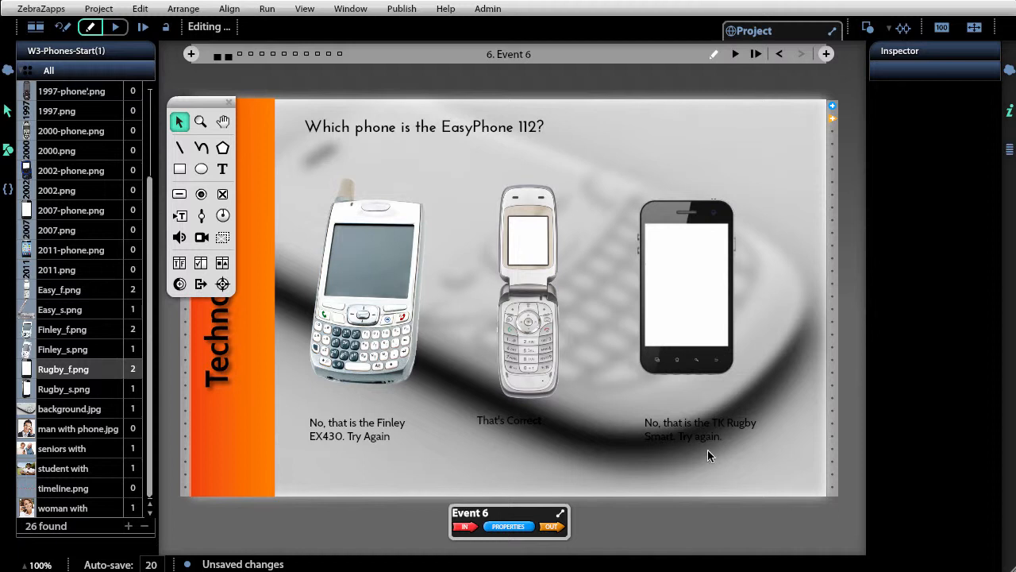
- Select the three feedback text boxes and set their fill opacity to 61%
{"action": "left_click", "coordinate": [311, 434]}
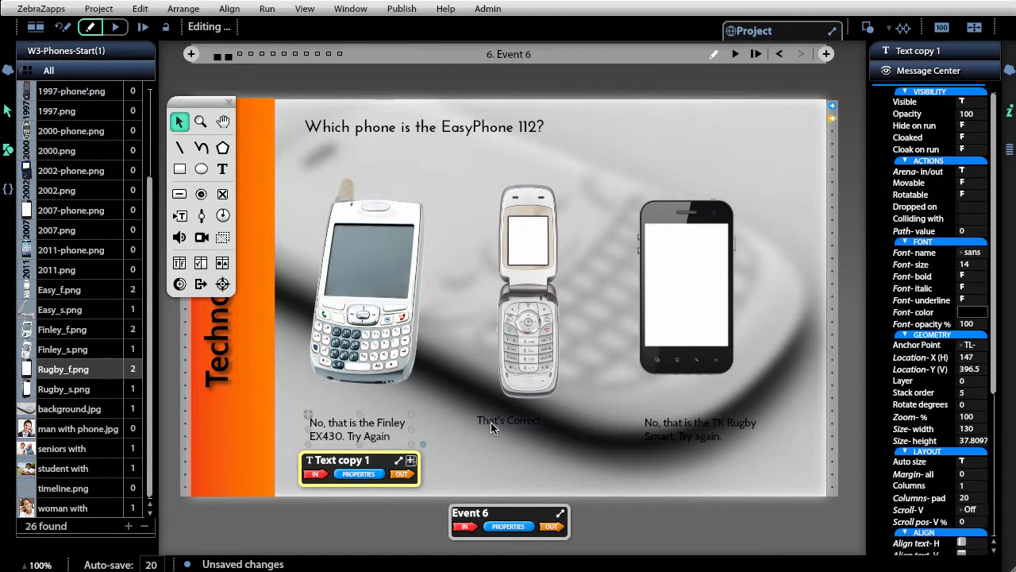
{"action": "left_click", "coordinate": [492, 425], "text": "shift"}
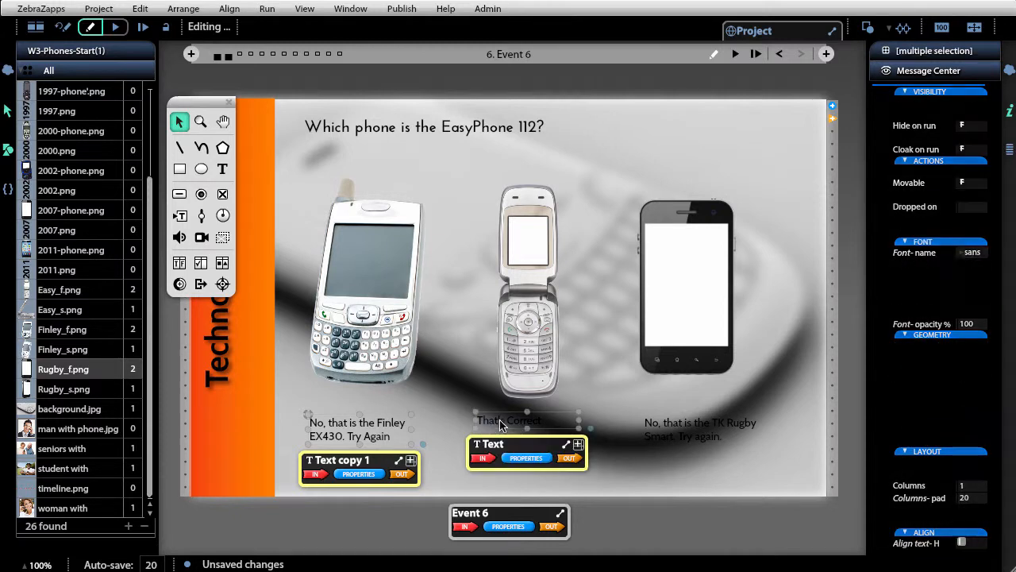
{"action": "left_click", "coordinate": [706, 426], "text": "shift"}
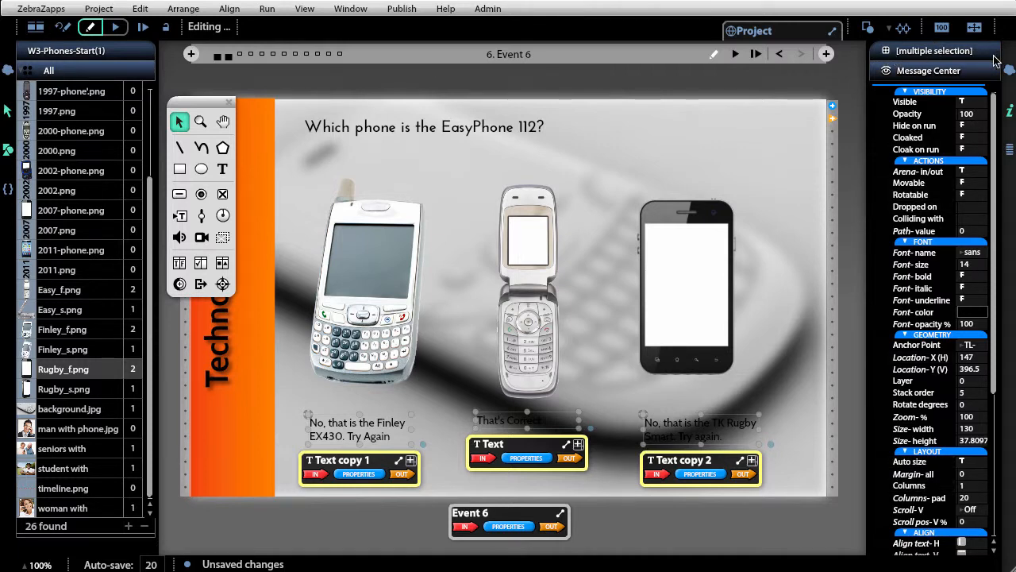
{"action": "scroll", "coordinate": [999, 440], "scroll_direction": "down", "scroll_amount": 5}
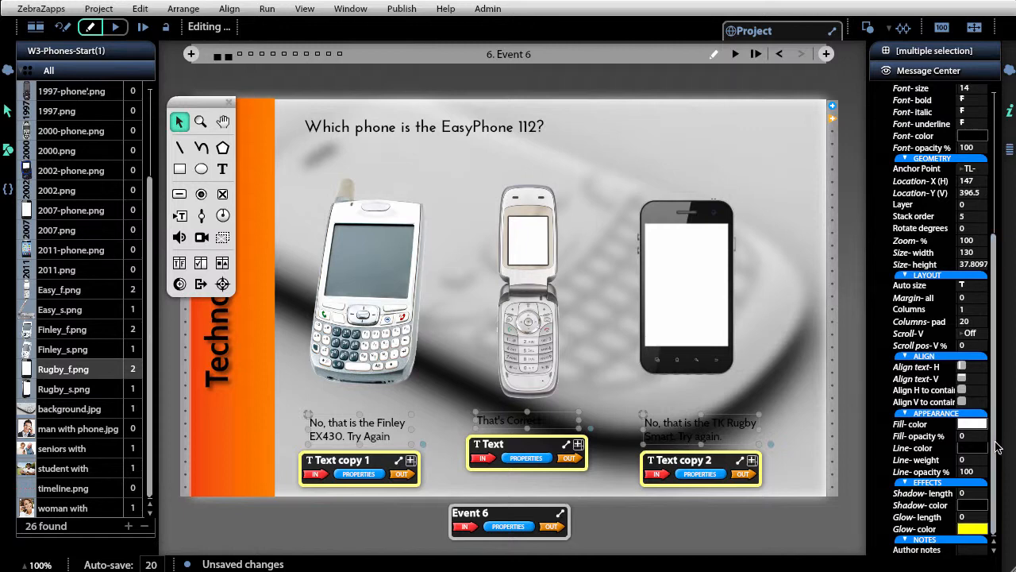
{"action": "scroll", "coordinate": [999, 441], "scroll_direction": "up", "scroll_amount": 5}
{"action": "scroll", "coordinate": [998, 332], "scroll_direction": "down", "scroll_amount": 5}
{"action": "scroll", "coordinate": [999, 397], "scroll_direction": "up", "scroll_amount": 5}
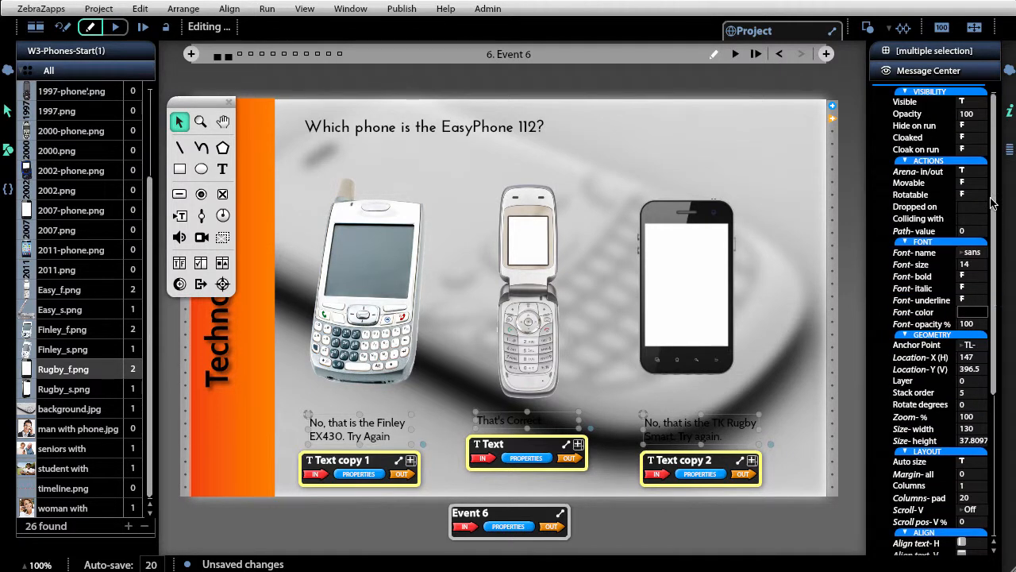
{"action": "scroll", "coordinate": [996, 477], "scroll_direction": "down", "scroll_amount": 5}
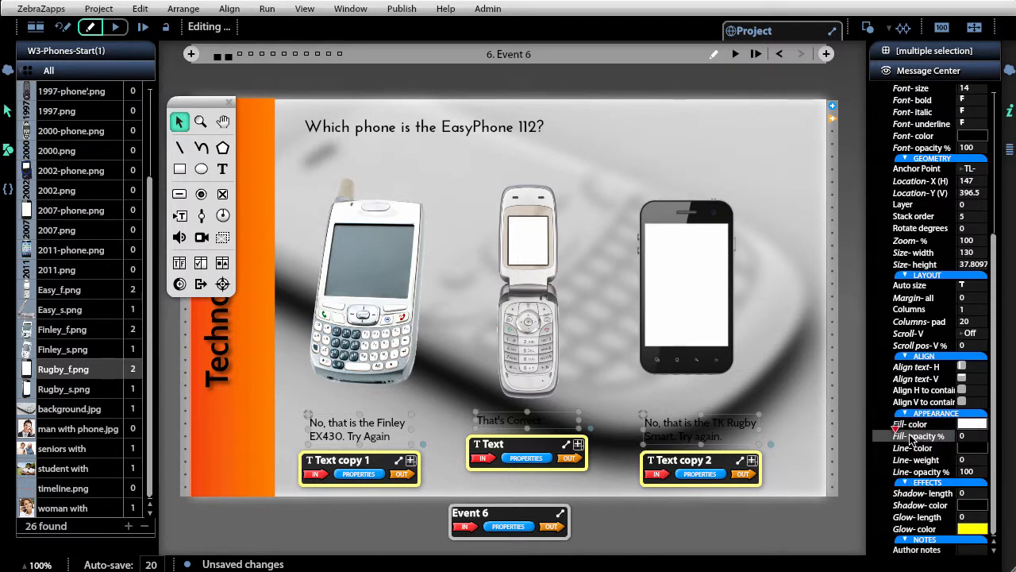
{"action": "left_click_drag", "start_coordinate": [899, 433], "coordinate": [940, 434]}
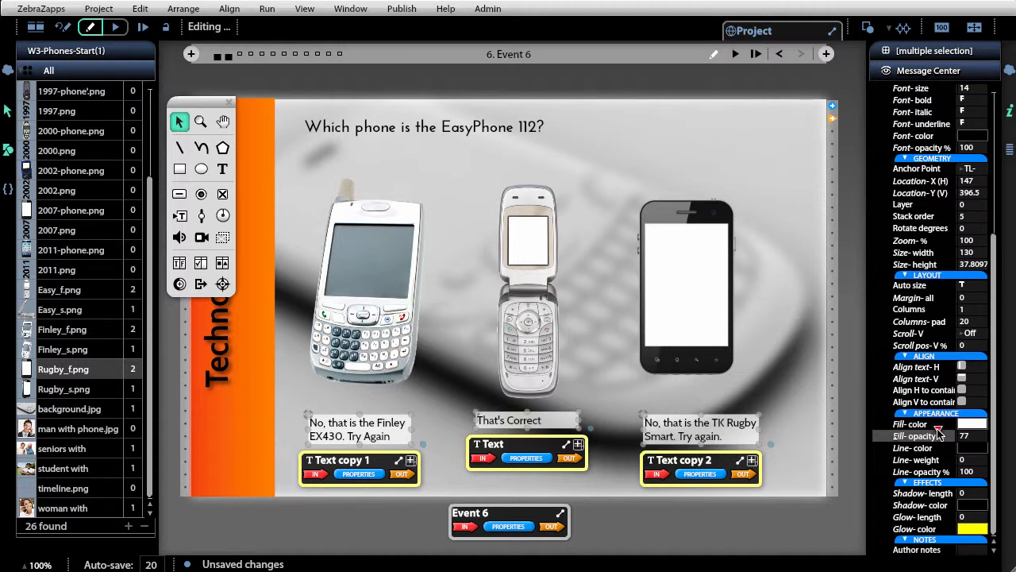
{"action": "left_click_drag", "start_coordinate": [938, 433], "coordinate": [934, 436]}
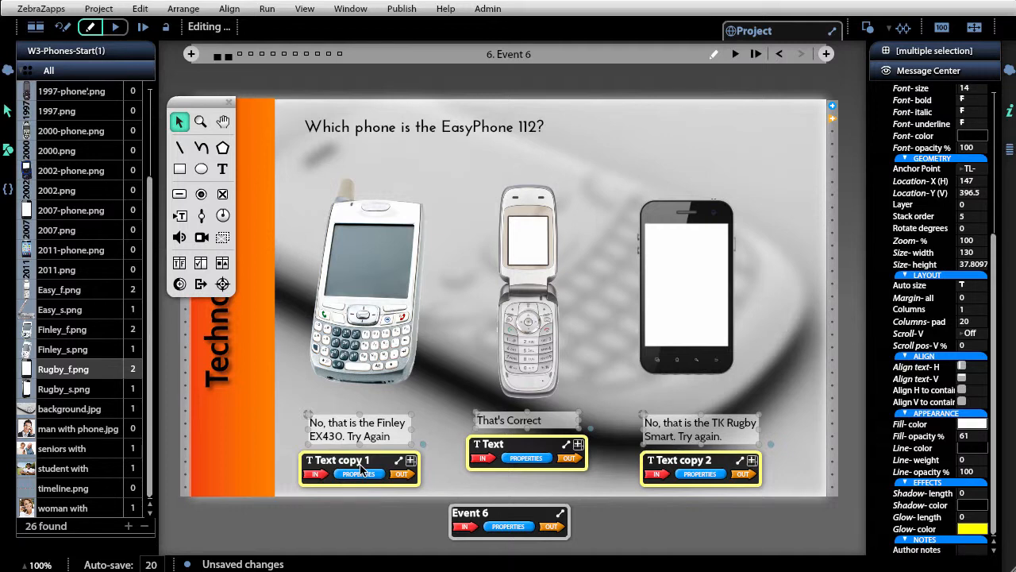
- Rename the three feedback text objects as No. Finely, Correct and No. Rugby
{"action": "double_click", "coordinate": [361, 467]}
{"action": "type", "text": "No. Finly"}
{"action": "key", "text": "BackSpace"}
{"action": "key", "text": "BackSpace"}
{"action": "type", "text": "ely"}
{"action": "double_click", "coordinate": [536, 447]}
{"action": "type", "text": "Correct"}
{"action": "double_click", "coordinate": [682, 460]}
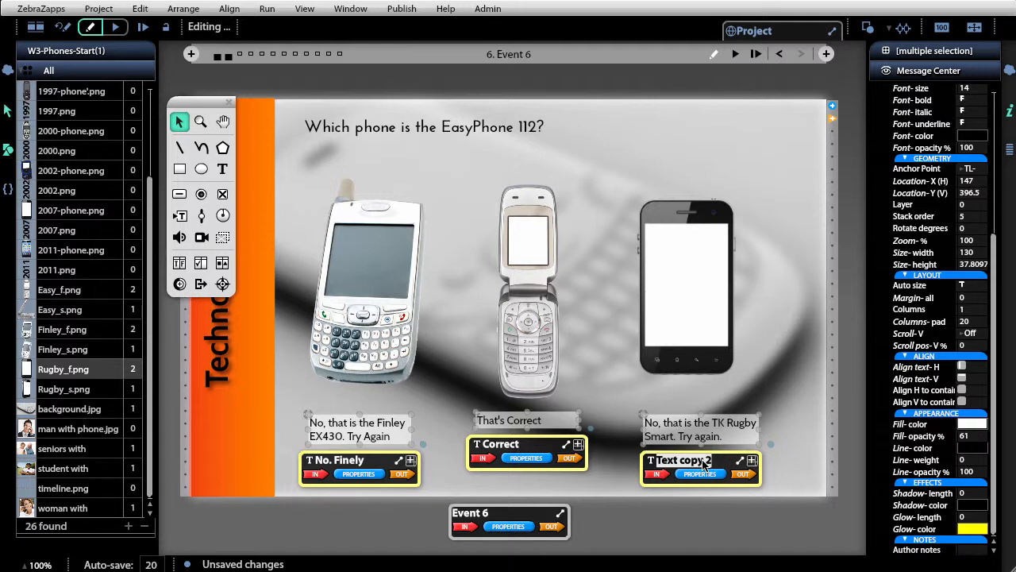
{"action": "type", "text": "No"}
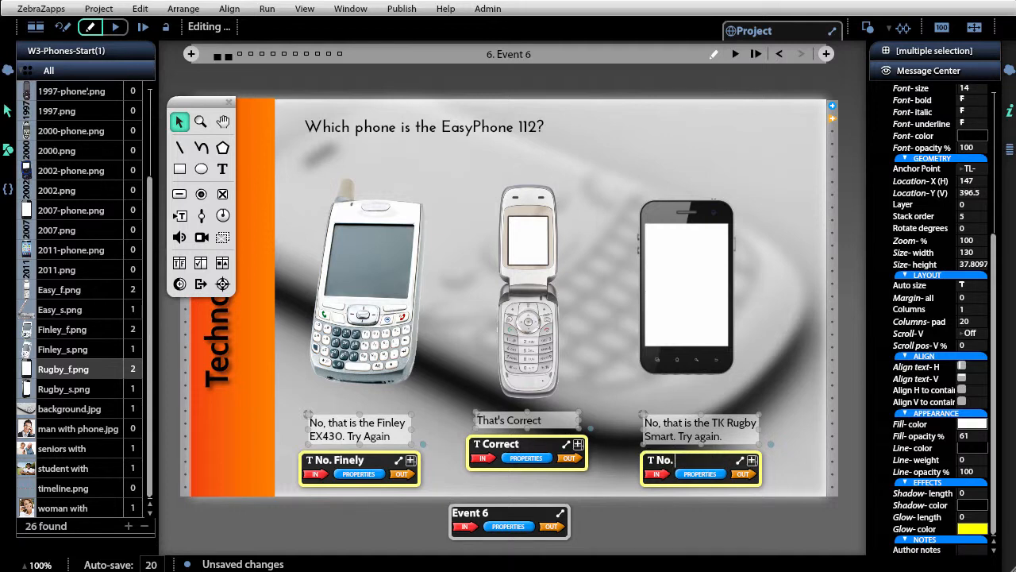
{"action": "type", "text": ". Rub"}
{"action": "type", "text": "gby"}
{"action": "key", "text": "Return"}
- Open the Point & Click events in the Finley_f.png image's outgoing messages
{"action": "left_click", "coordinate": [380, 293]}
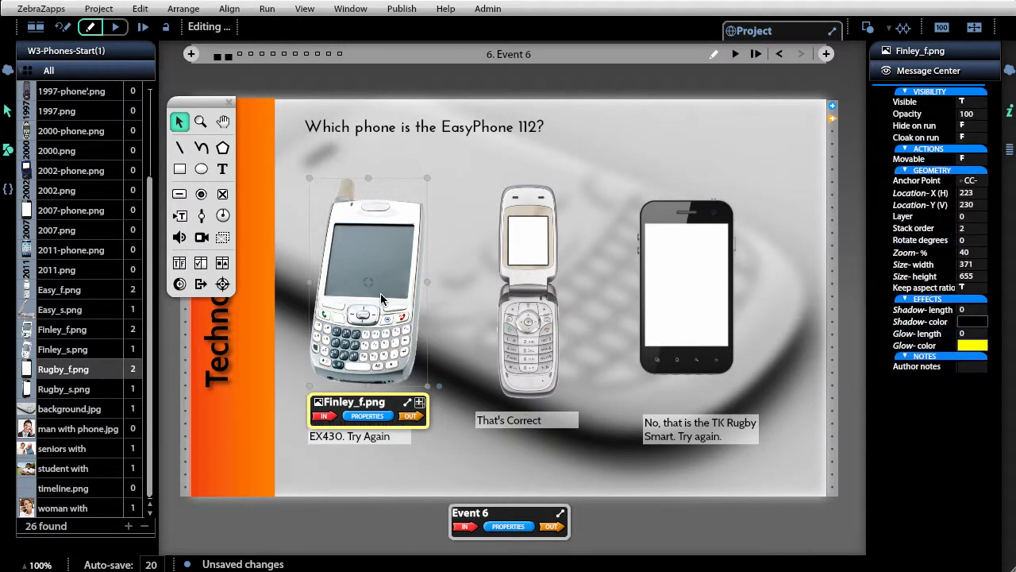
{"action": "key", "text": "ctrl+="}
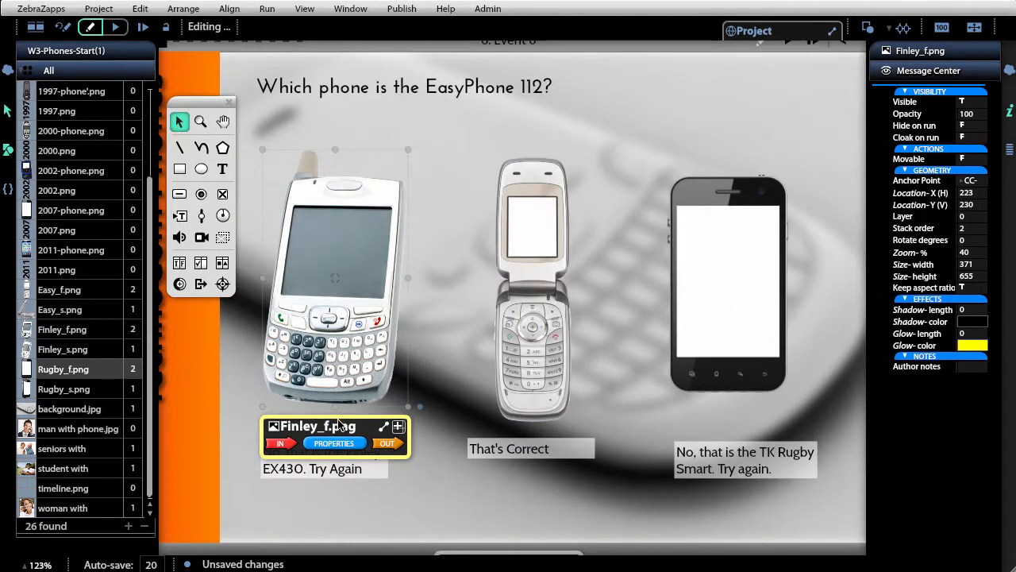
{"action": "left_click_drag", "start_coordinate": [342, 424], "coordinate": [340, 301]}
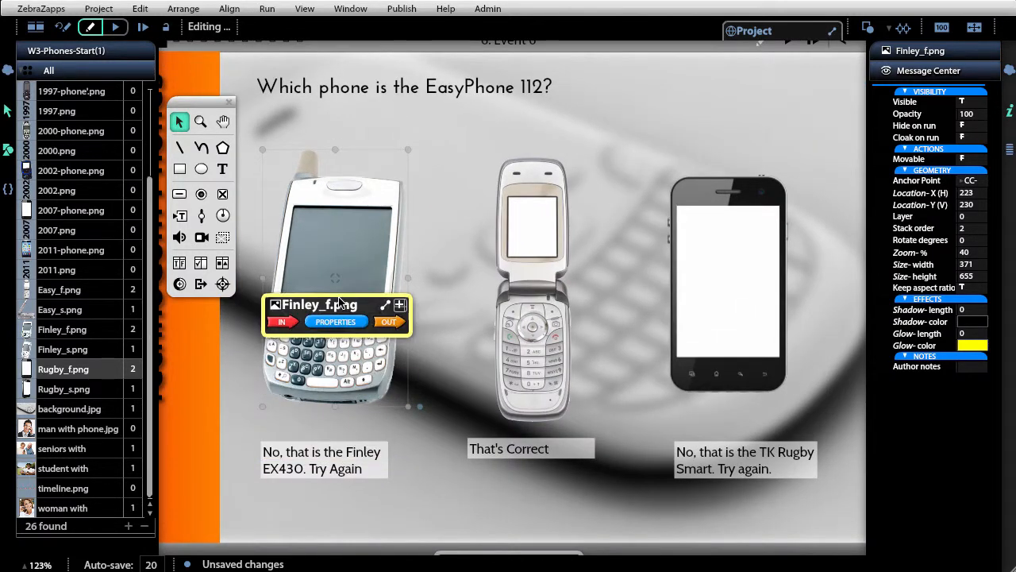
{"action": "left_click", "coordinate": [388, 322]}
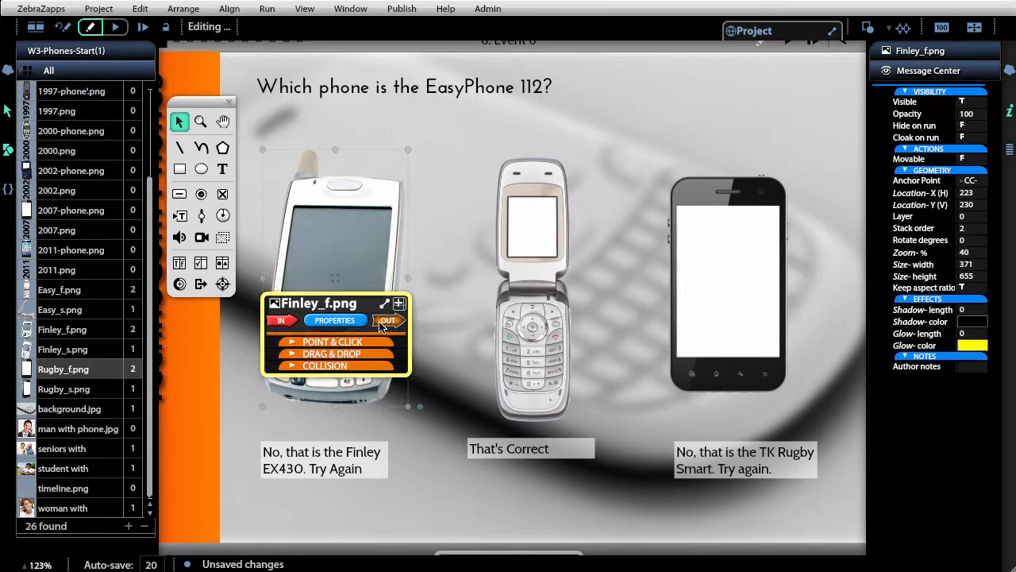
{"action": "left_click", "coordinate": [383, 324]}
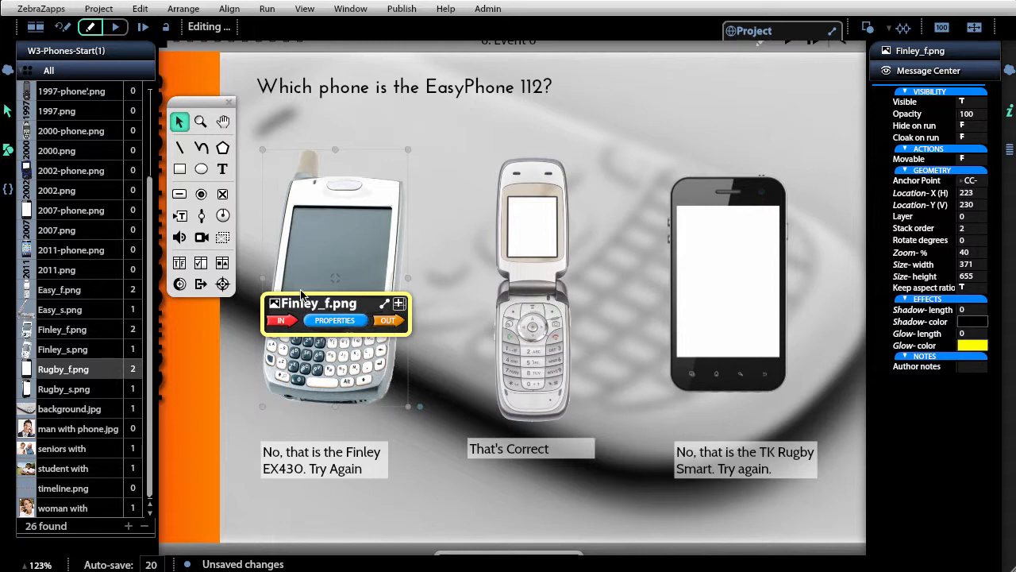
{"action": "left_click", "coordinate": [393, 324]}
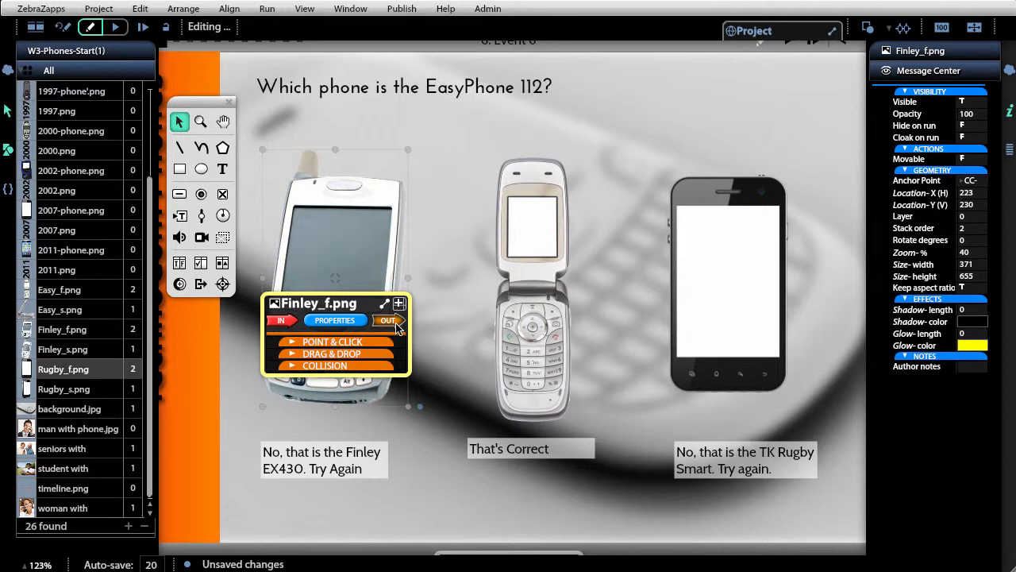
{"action": "left_click", "coordinate": [300, 347]}
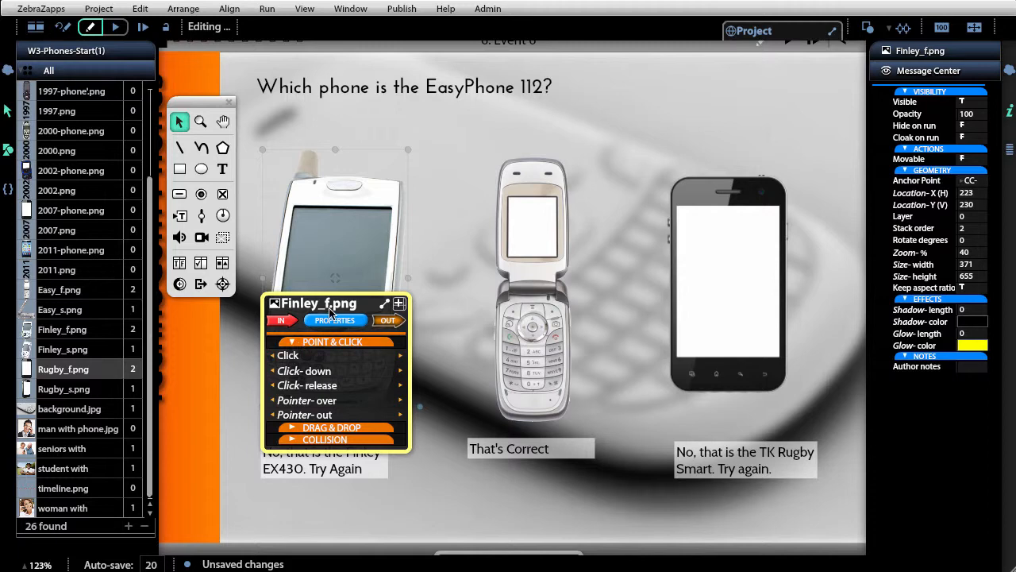
{"action": "left_click_drag", "start_coordinate": [333, 307], "coordinate": [415, 238]}
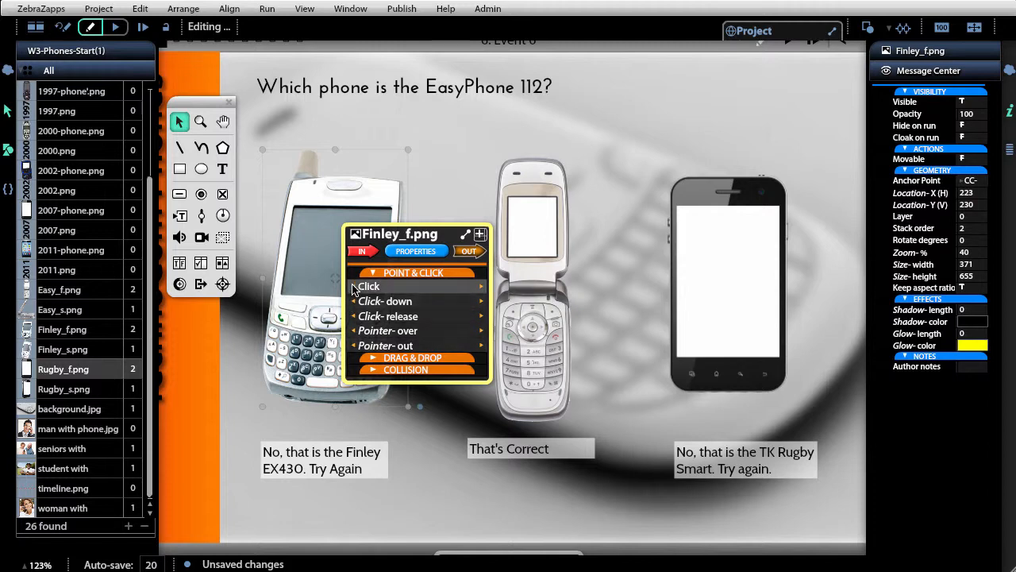
{"action": "left_click_drag", "start_coordinate": [354, 286], "coordinate": [235, 361]}
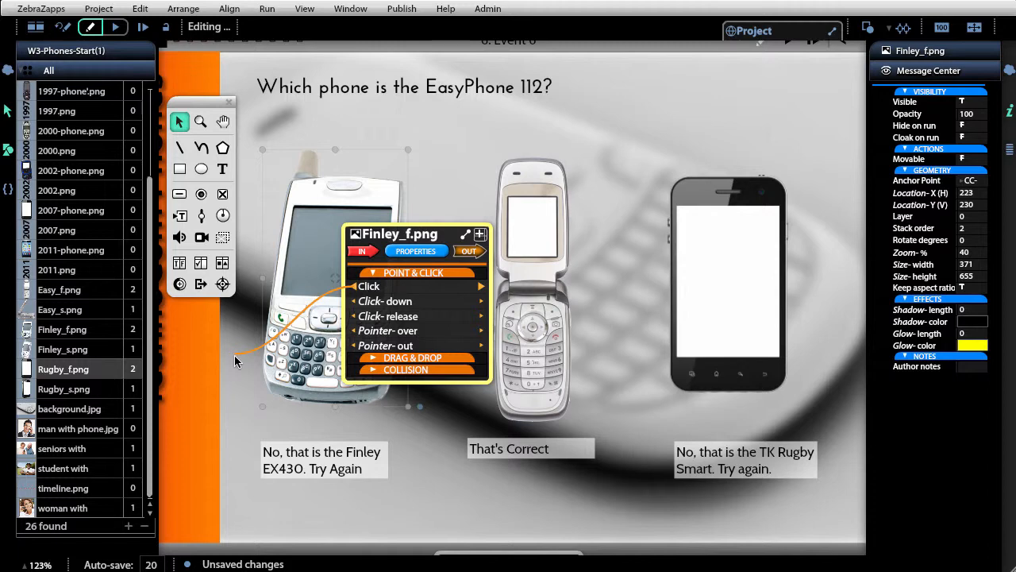
{"action": "left_click_drag", "start_coordinate": [234, 361], "coordinate": [288, 453]}
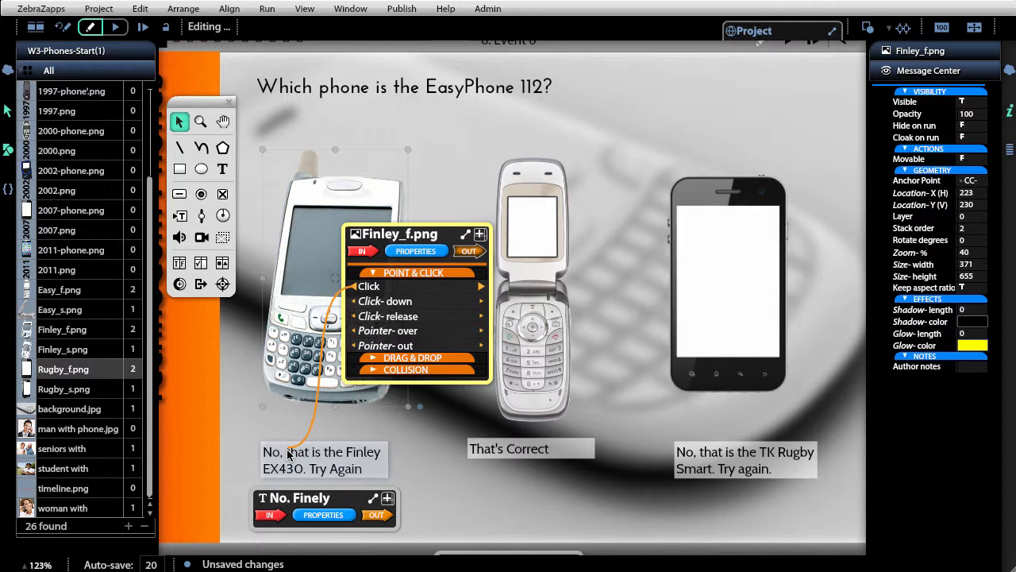
{"action": "left_click_drag", "start_coordinate": [288, 452], "coordinate": [287, 479]}
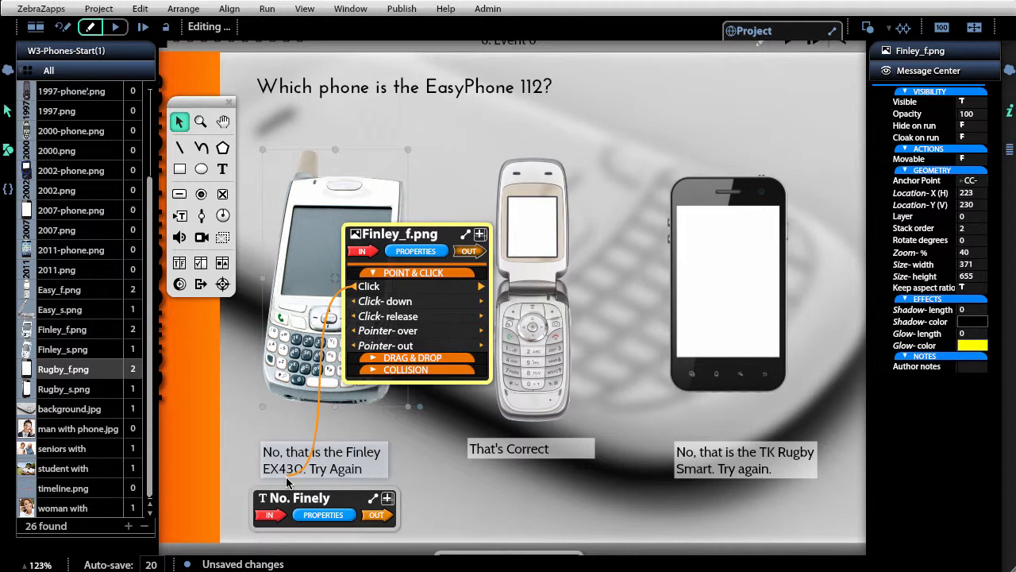
{"action": "left_click_drag", "start_coordinate": [288, 482], "coordinate": [278, 515]}
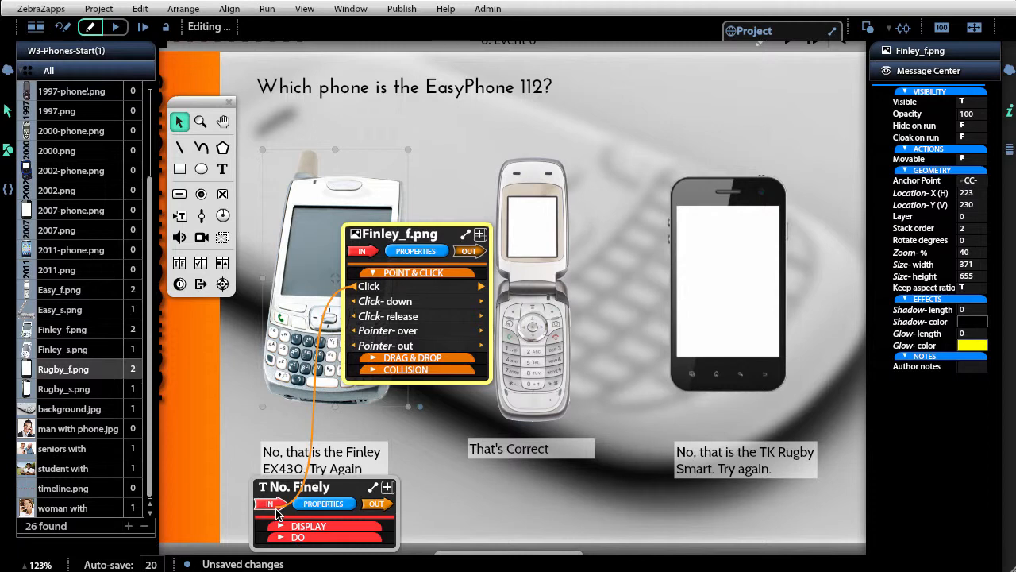
{"action": "left_click_drag", "start_coordinate": [276, 515], "coordinate": [279, 437]}
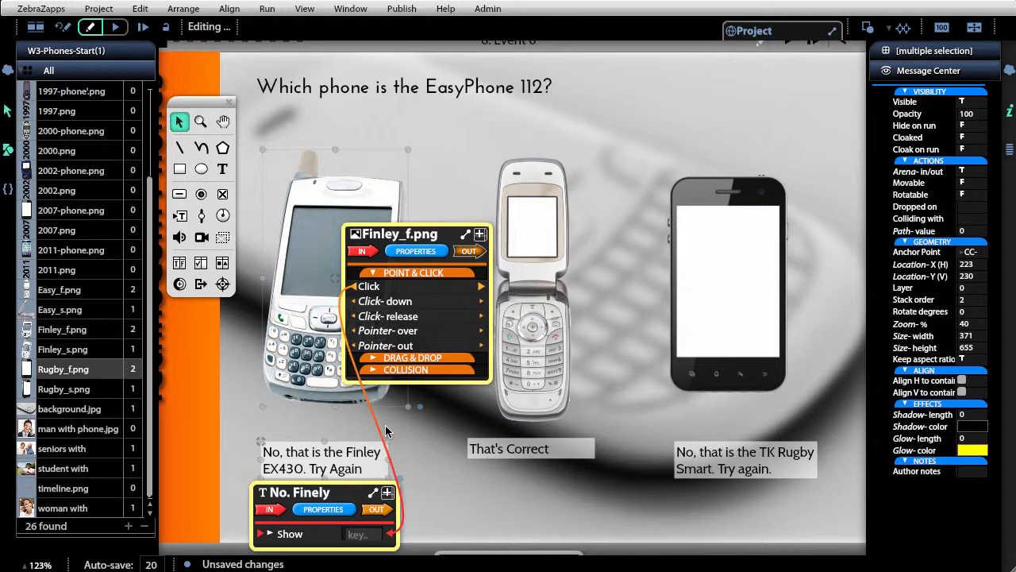
{"action": "key", "text": "Delete"}
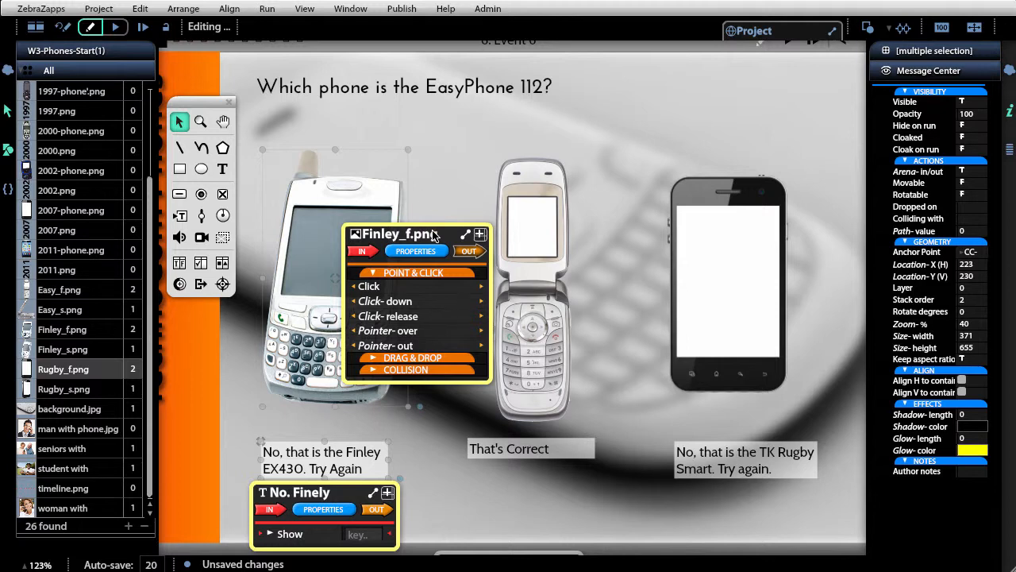
- Connect the Finley_f.png image's Click message to the Show command of the No. Finely text
{"action": "left_click_drag", "start_coordinate": [433, 234], "coordinate": [527, 264]}
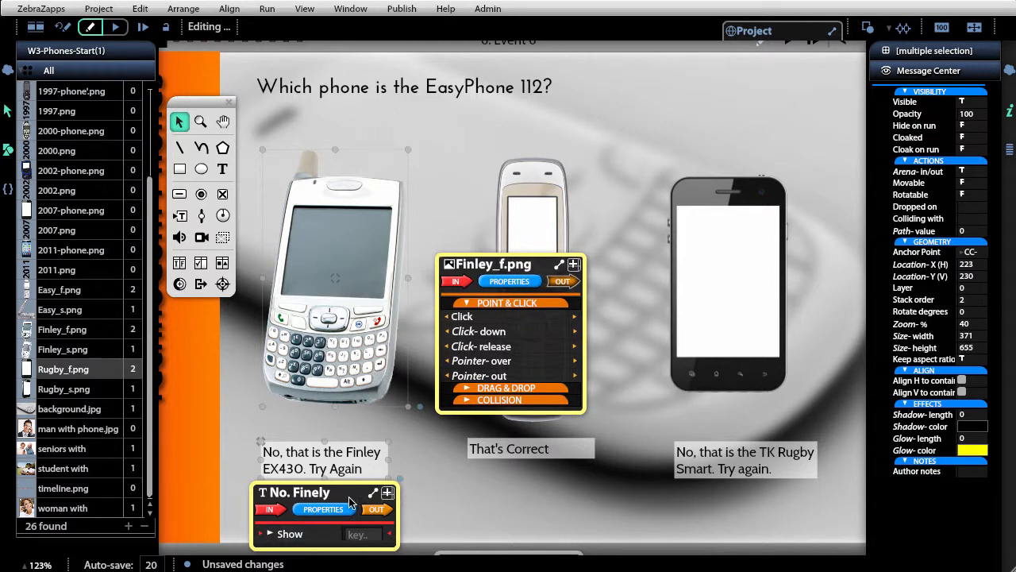
{"action": "left_click_drag", "start_coordinate": [349, 502], "coordinate": [346, 327]}
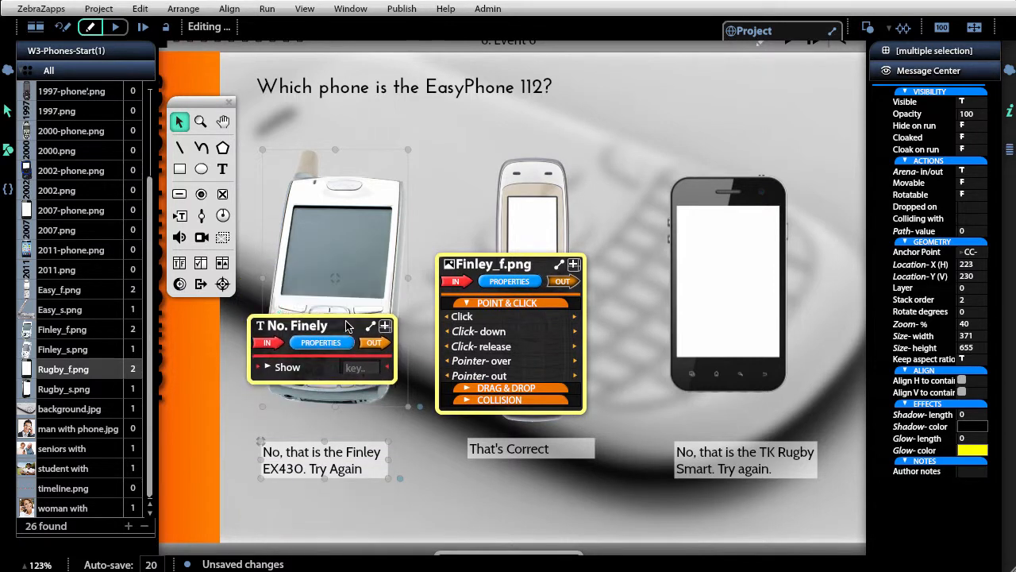
{"action": "left_click", "coordinate": [298, 525]}
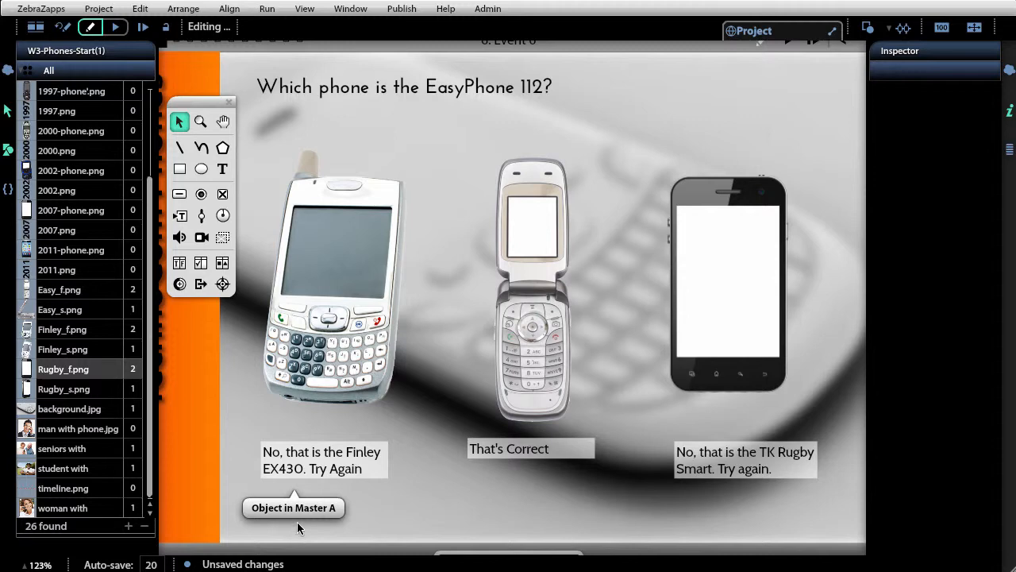
{"action": "left_click", "coordinate": [324, 475]}
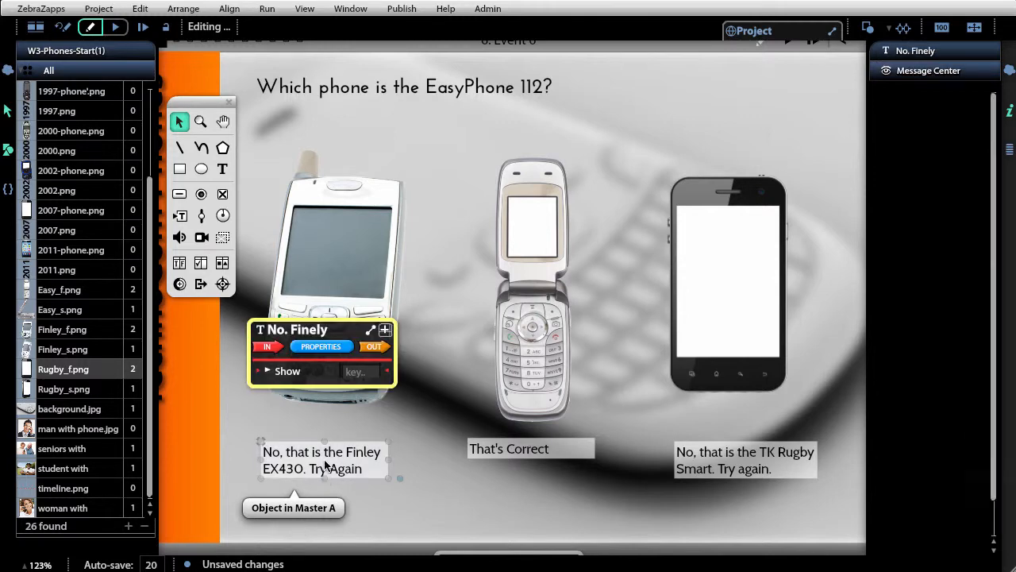
{"action": "left_click", "coordinate": [329, 286], "text": "shift"}
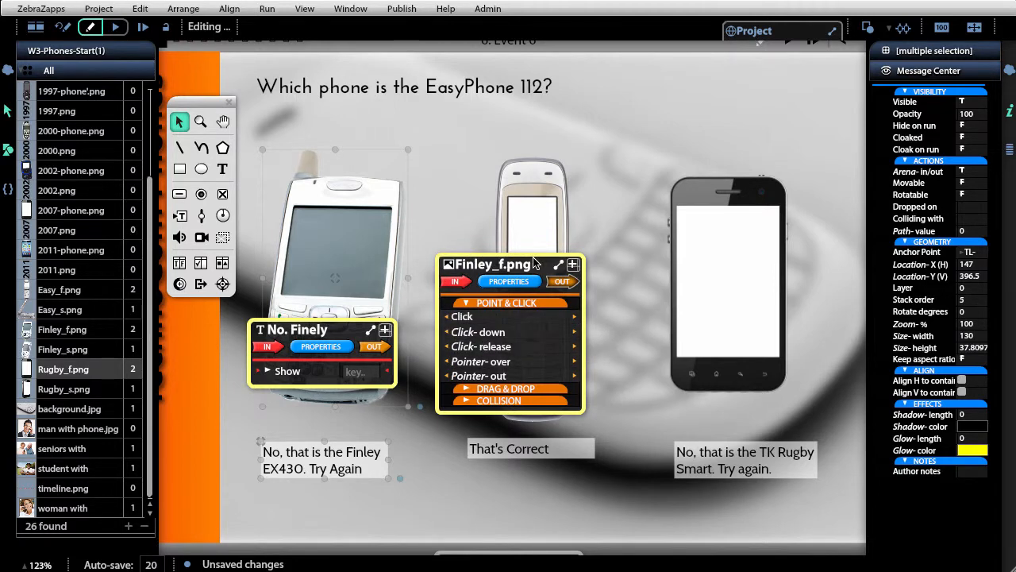
{"action": "left_click_drag", "start_coordinate": [447, 318], "coordinate": [276, 386]}
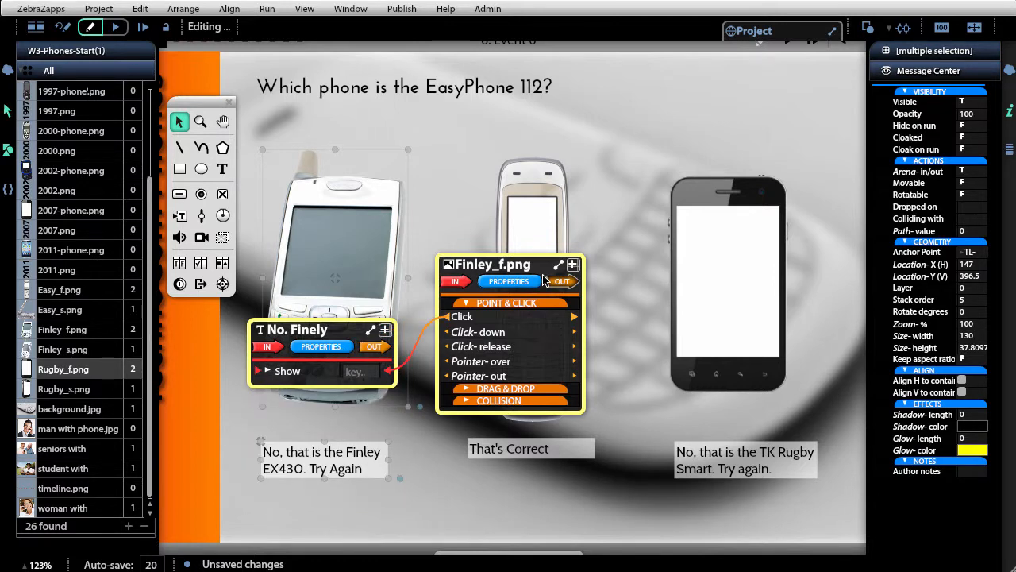
{"action": "left_click", "coordinate": [494, 478]}
- Connect the Easy_f.png image's Click message to the Show command of the Correct text
{"action": "left_click", "coordinate": [519, 265]}
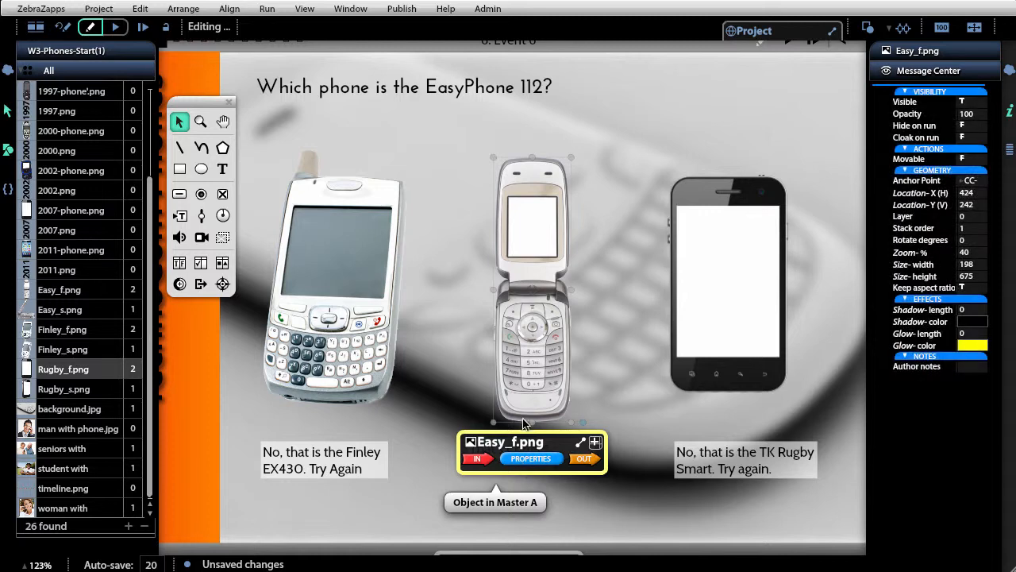
{"action": "left_click_drag", "start_coordinate": [522, 437], "coordinate": [394, 276]}
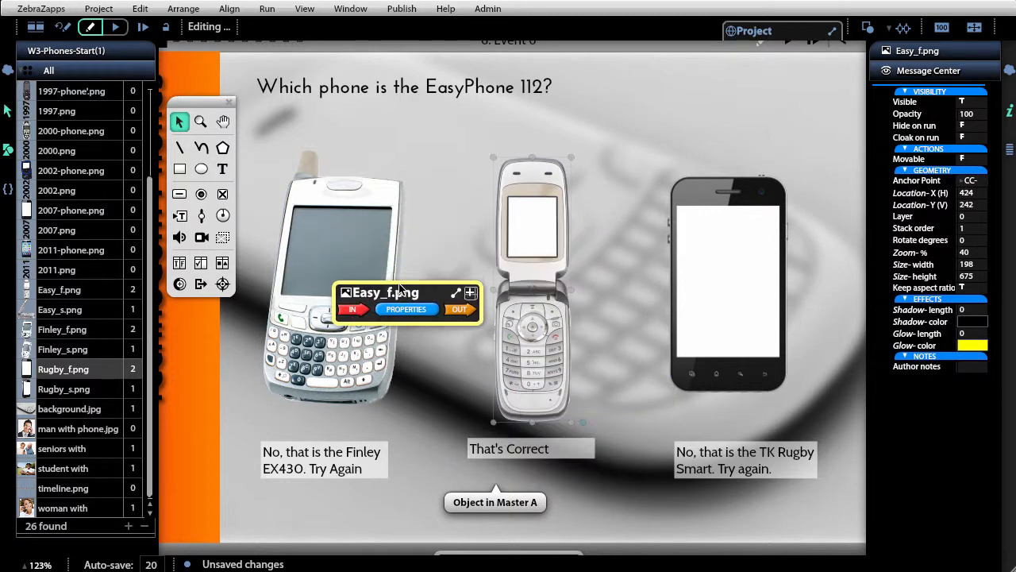
{"action": "left_click", "coordinate": [573, 449], "text": "shift"}
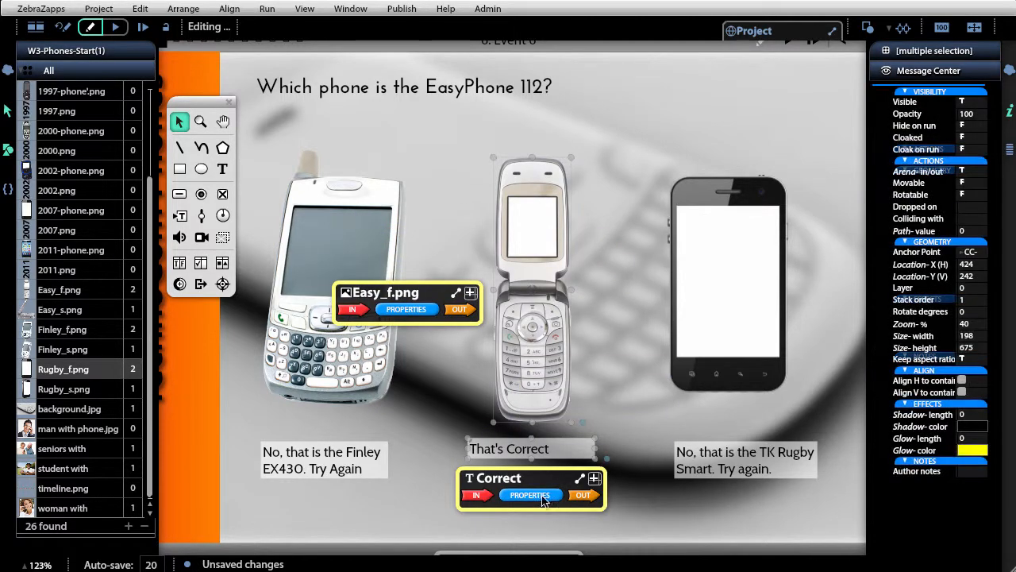
{"action": "left_click_drag", "start_coordinate": [534, 479], "coordinate": [597, 359]}
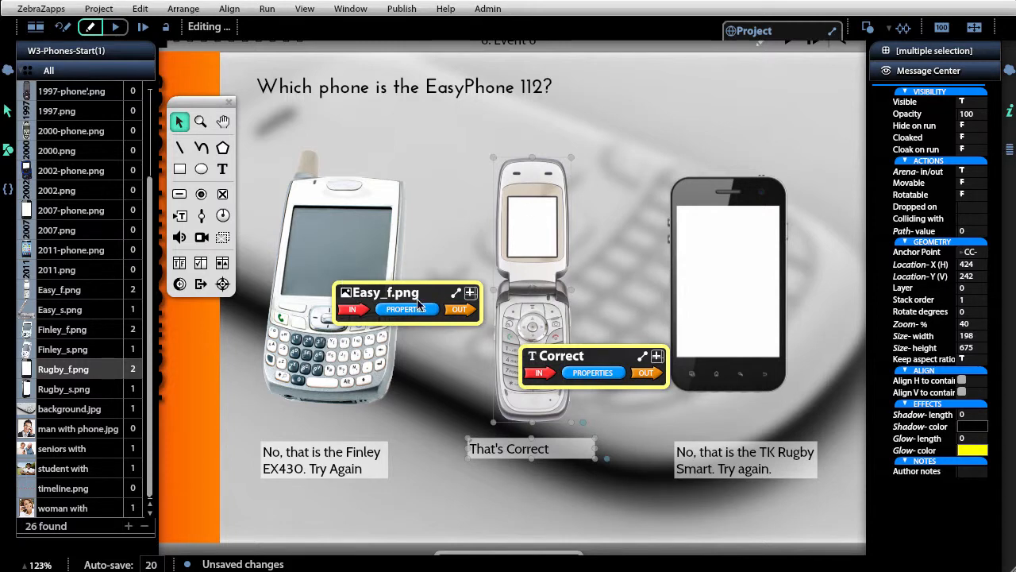
{"action": "left_click", "coordinate": [459, 317]}
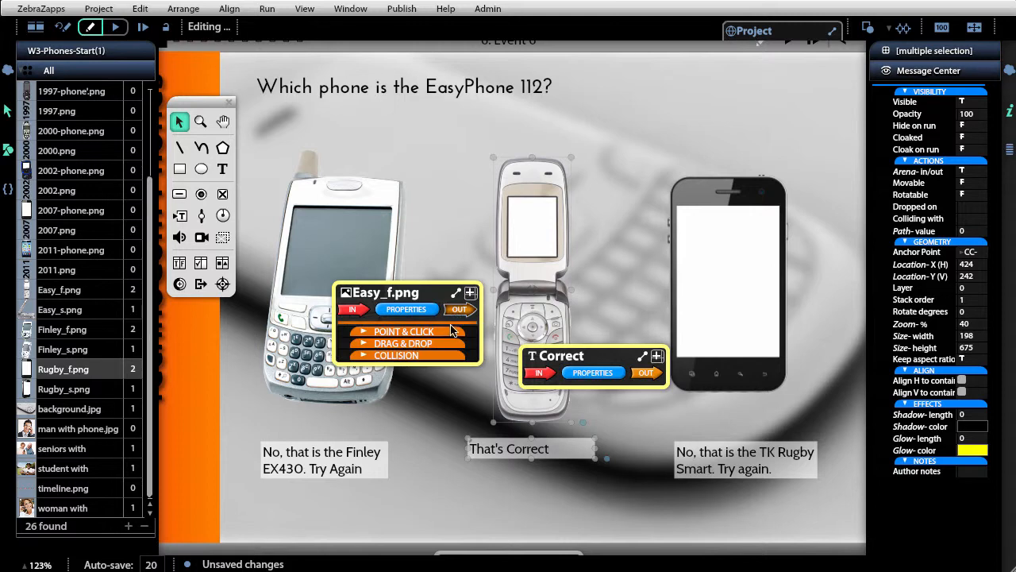
{"action": "left_click", "coordinate": [452, 334]}
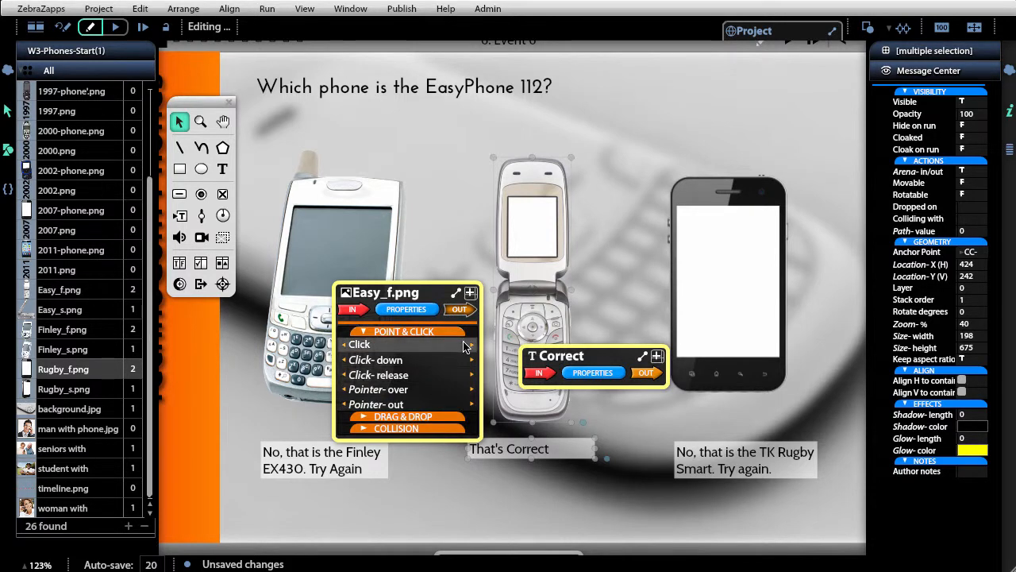
{"action": "left_click_drag", "start_coordinate": [474, 345], "coordinate": [551, 409]}
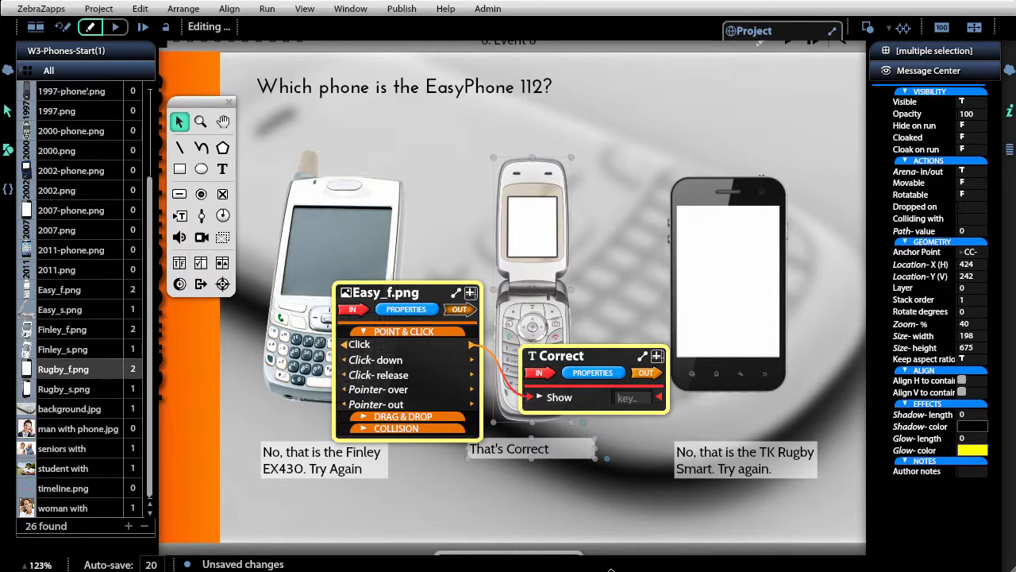
{"action": "left_click", "coordinate": [540, 372]}
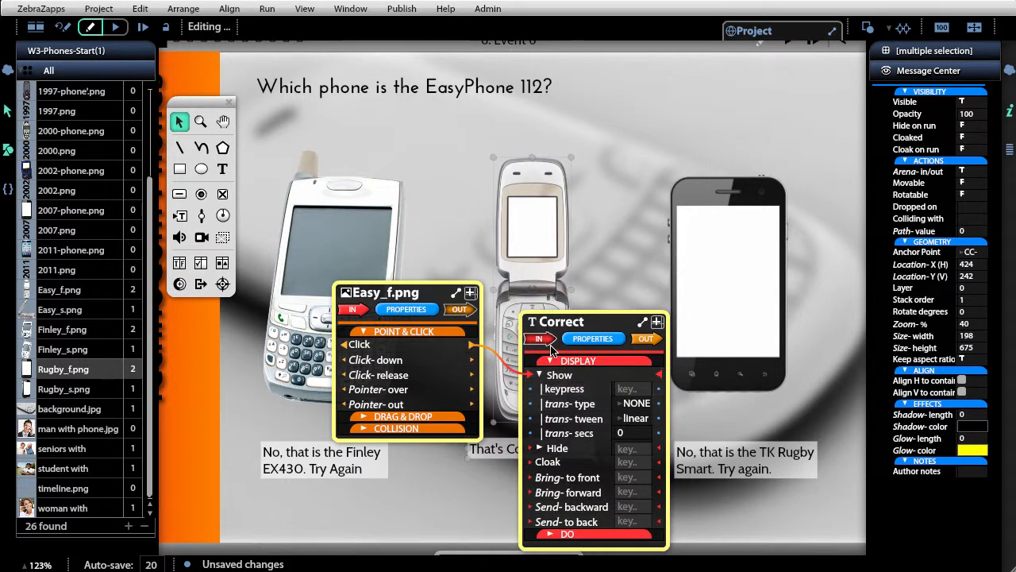
{"action": "left_click", "coordinate": [554, 375]}
{"action": "left_click", "coordinate": [553, 396]}
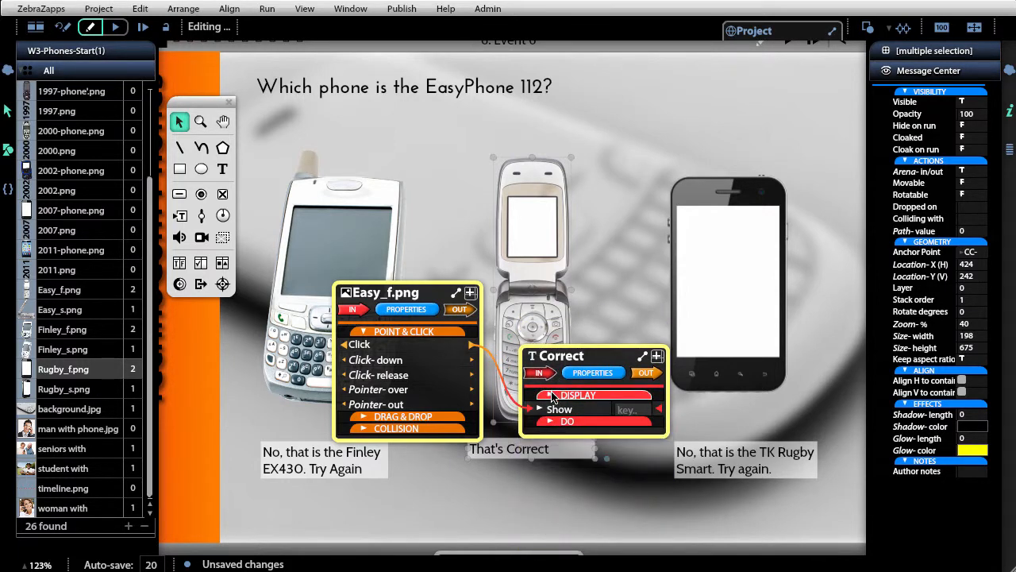
{"action": "left_click", "coordinate": [553, 396]}
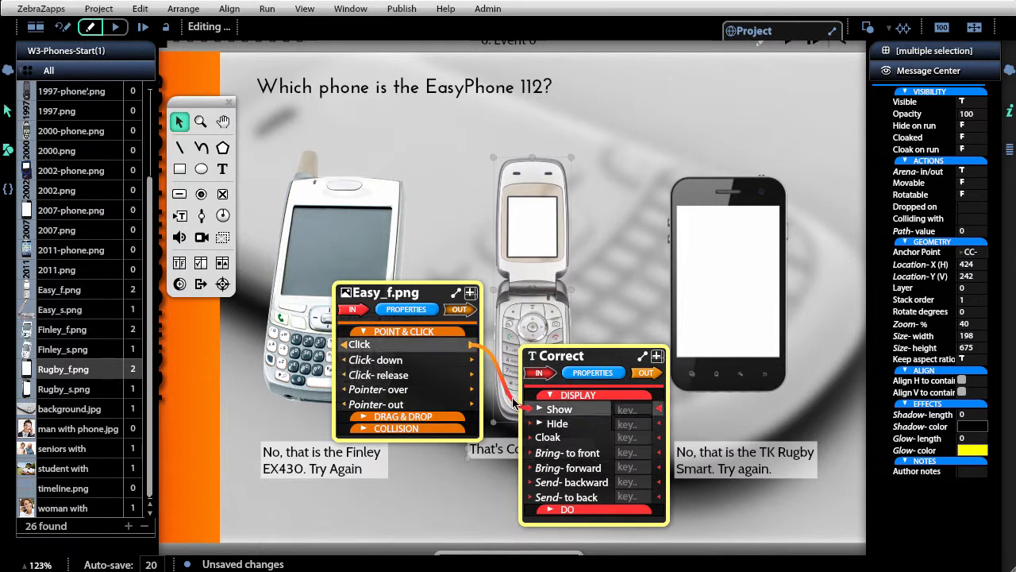
{"action": "left_click_drag", "start_coordinate": [516, 403], "coordinate": [558, 361]}
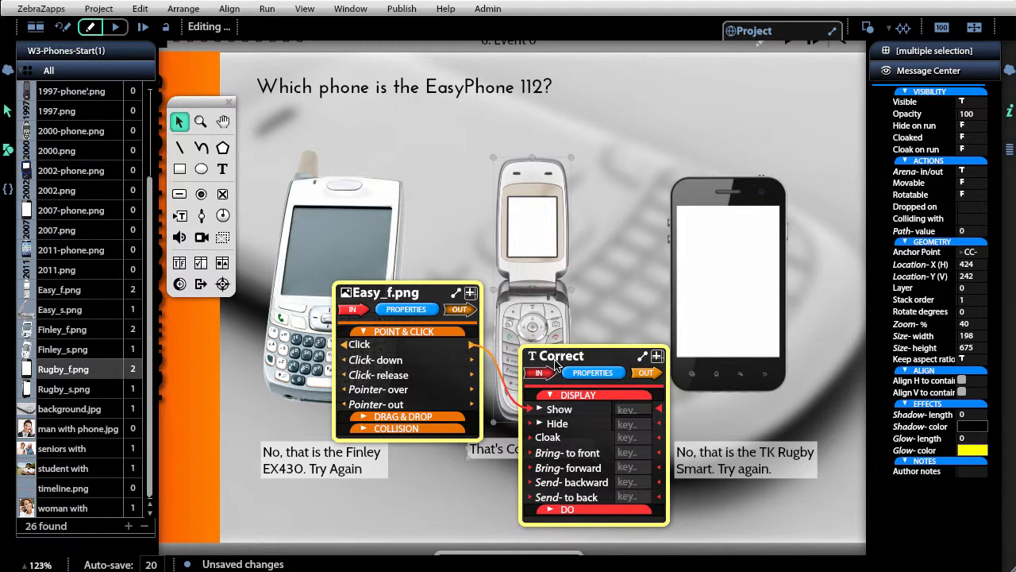
{"action": "left_click", "coordinate": [493, 485]}
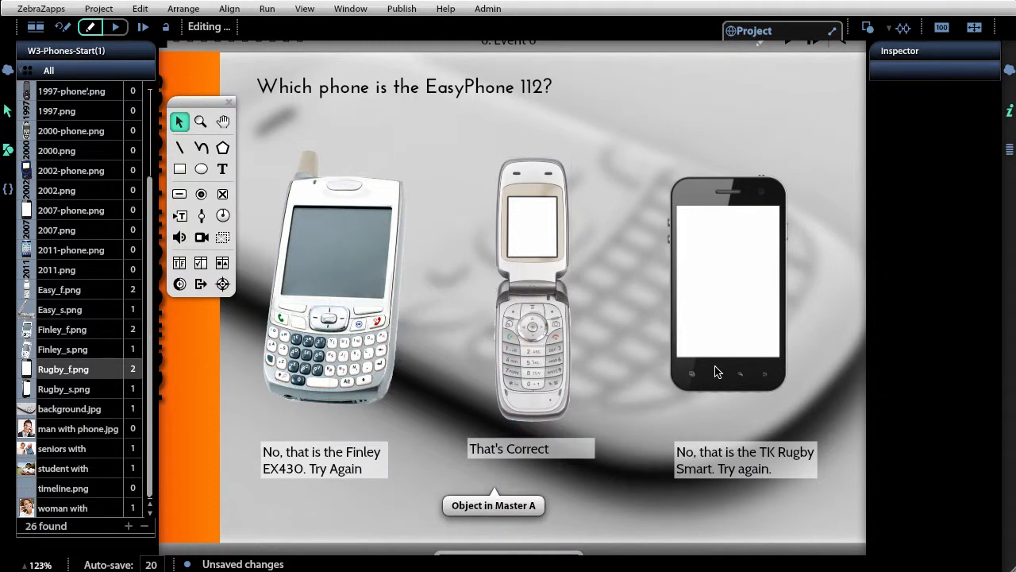
- Connect the Rugby_f.png image's Click message to the Show command of the No. Rubgy text
{"action": "left_click", "coordinate": [717, 372]}
{"action": "left_click_drag", "start_coordinate": [758, 419], "coordinate": [610, 347]}
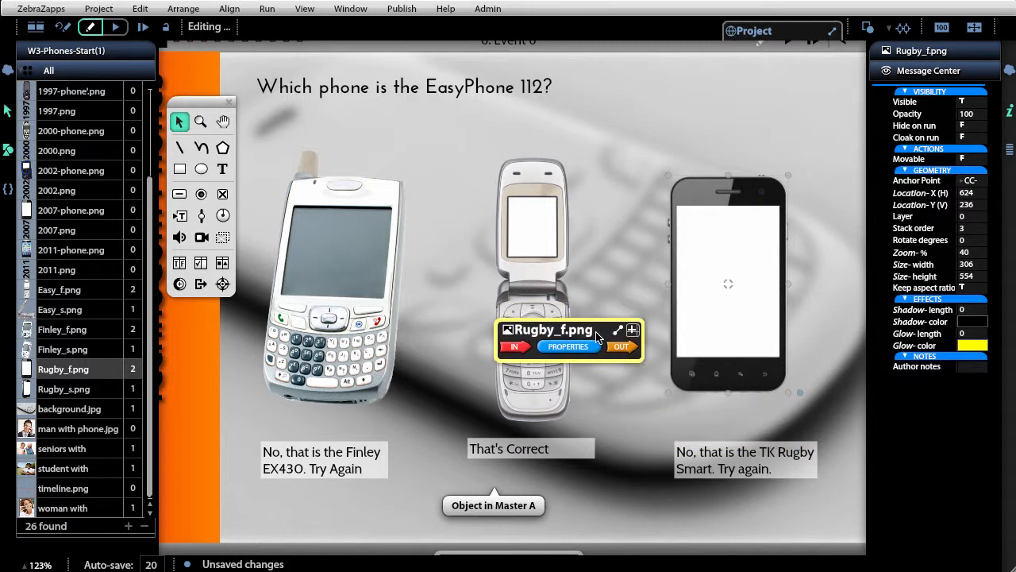
{"action": "left_click", "coordinate": [612, 347]}
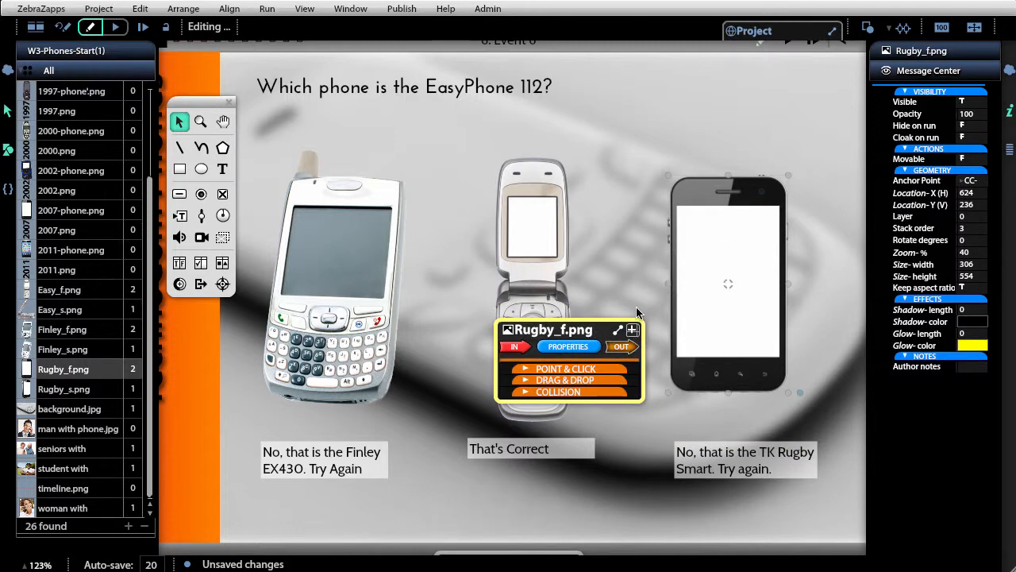
{"action": "left_click", "coordinate": [623, 369]}
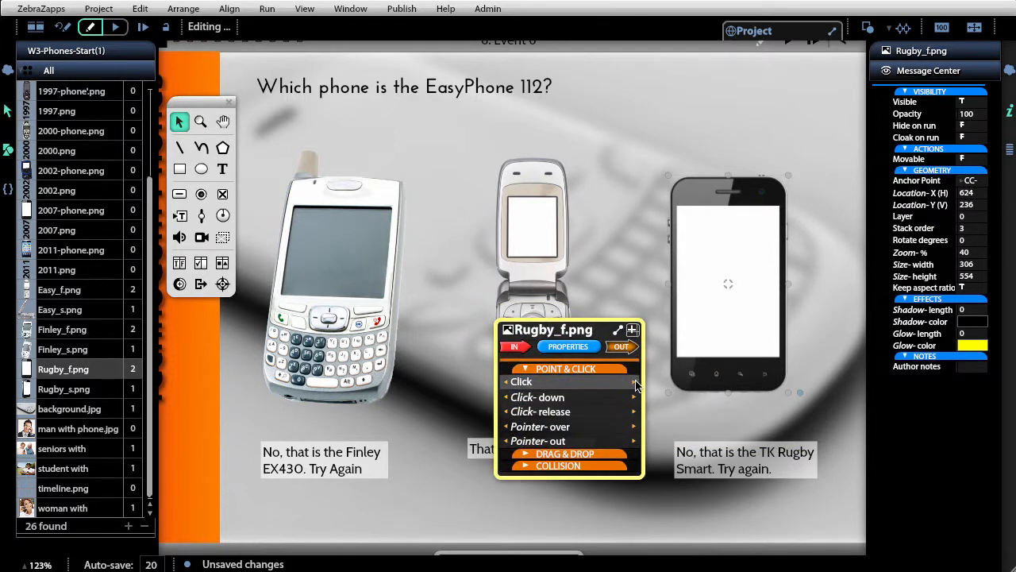
{"action": "left_click_drag", "start_coordinate": [647, 397], "coordinate": [714, 476]}
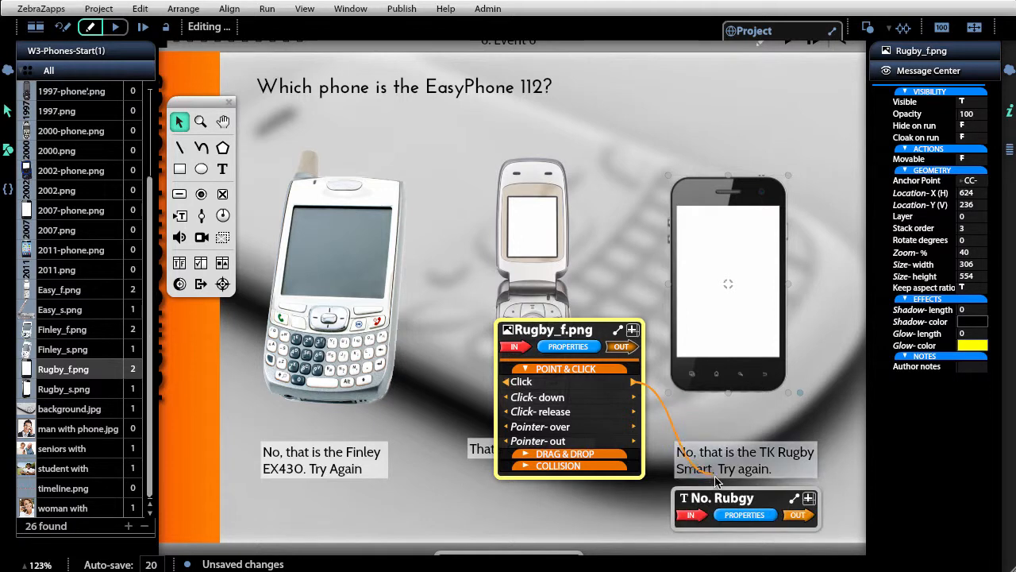
{"action": "left_click", "coordinate": [691, 514]}
{"action": "left_click", "coordinate": [718, 524]}
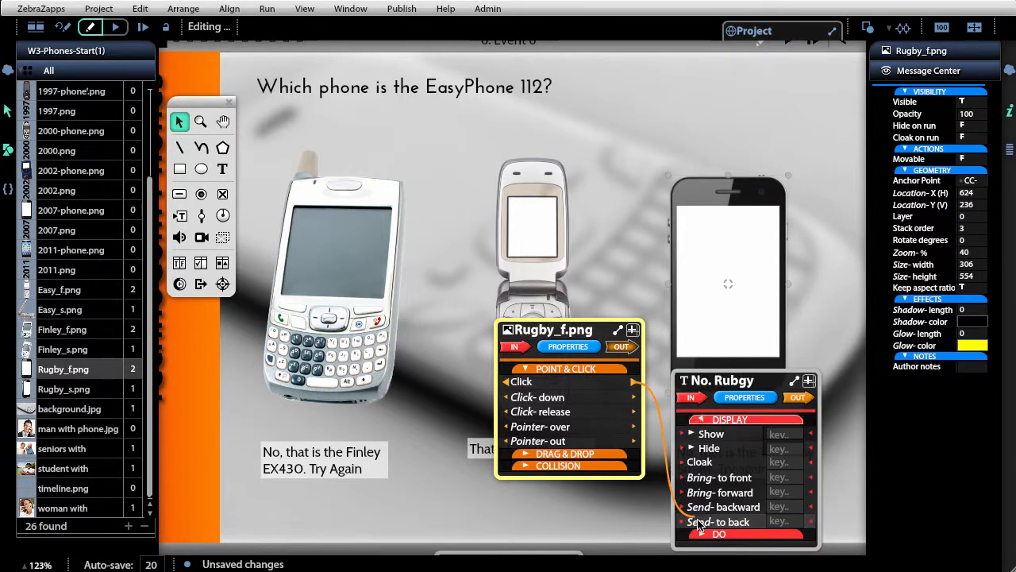
{"action": "left_click_drag", "start_coordinate": [698, 477], "coordinate": [701, 436]}
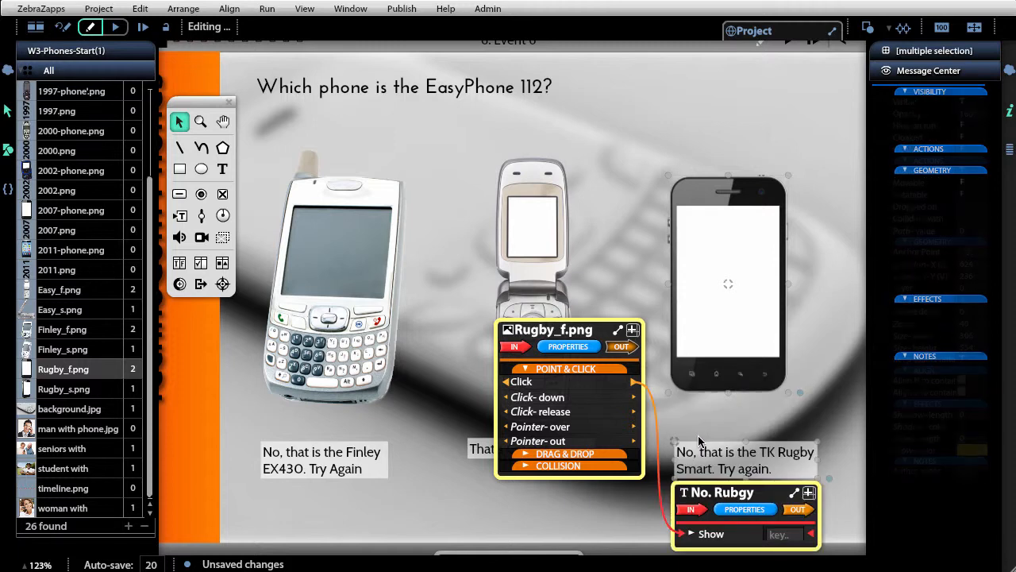
{"action": "left_click", "coordinate": [539, 526]}
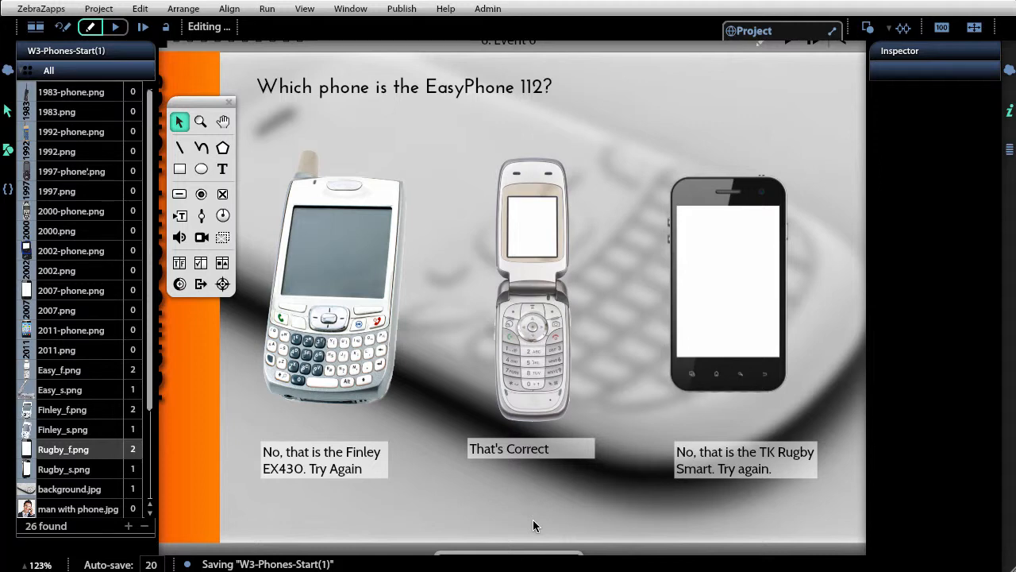
- Zoom out and inspect the No. Finely text's connection to the Finley phone
{"action": "key", "text": "super+minus"}
{"action": "key", "text": "super+minus"}
{"action": "key", "text": "super+minus"}
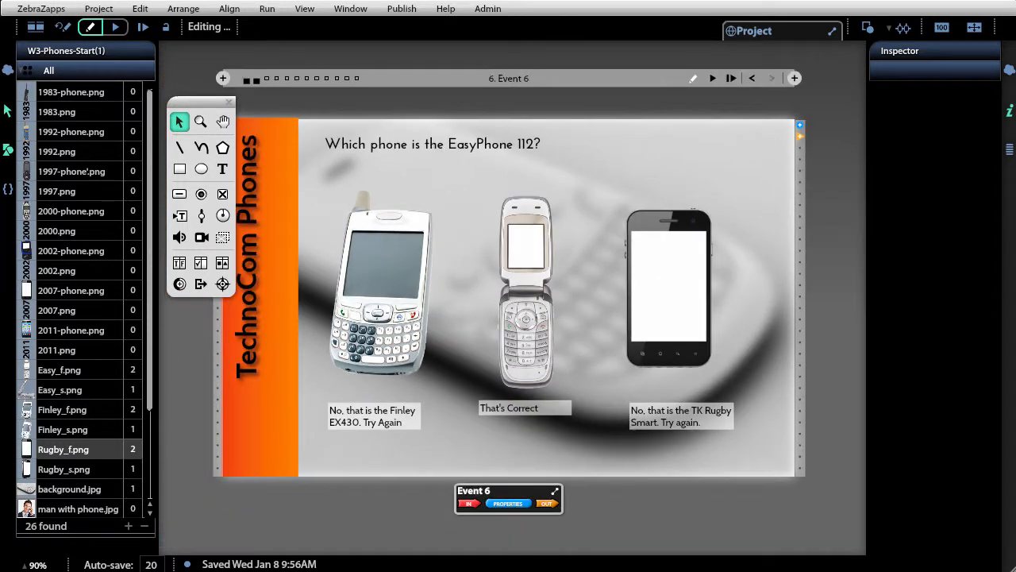
{"action": "left_click", "coordinate": [361, 409]}
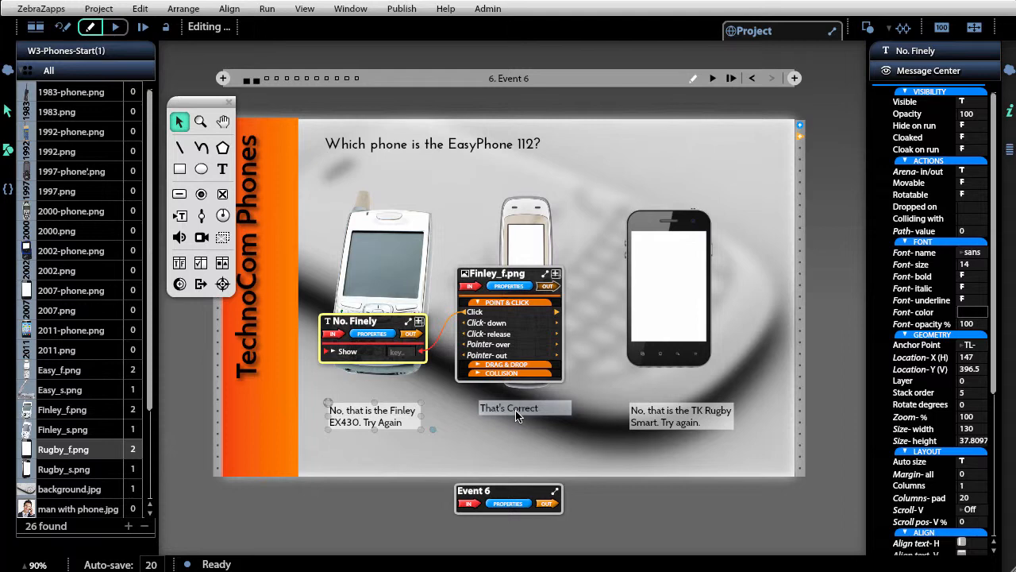
{"action": "left_click", "coordinate": [394, 498]}
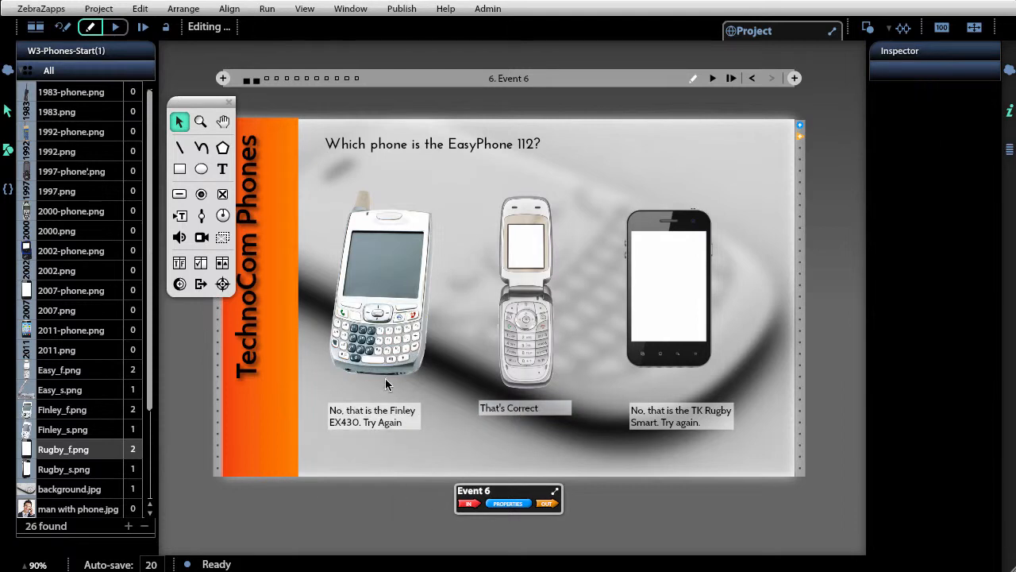
- Set the No. Finely text's Hide on run property to true
{"action": "left_click", "coordinate": [381, 407]}
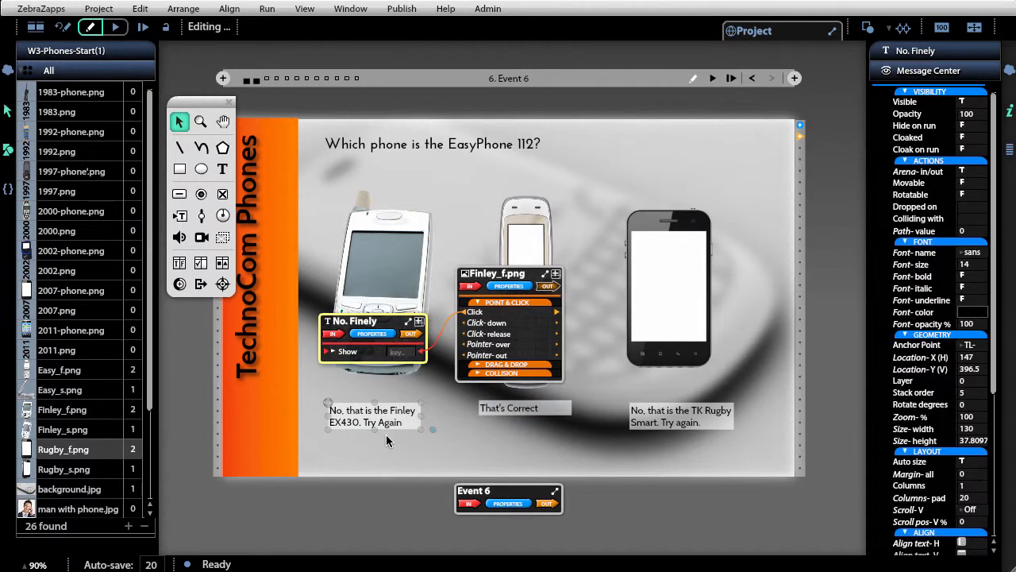
{"action": "left_click", "coordinate": [378, 334]}
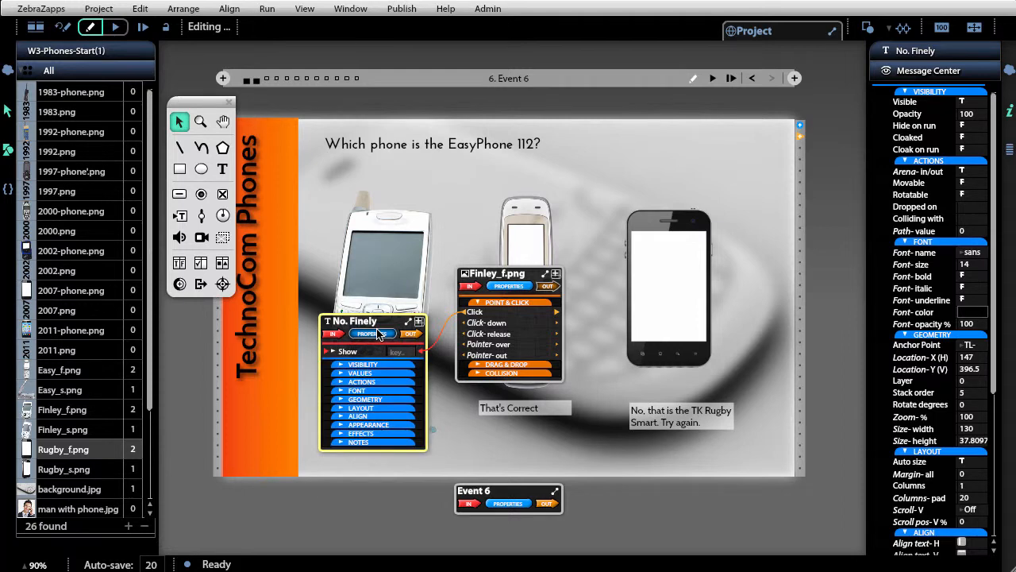
{"action": "left_click", "coordinate": [377, 364]}
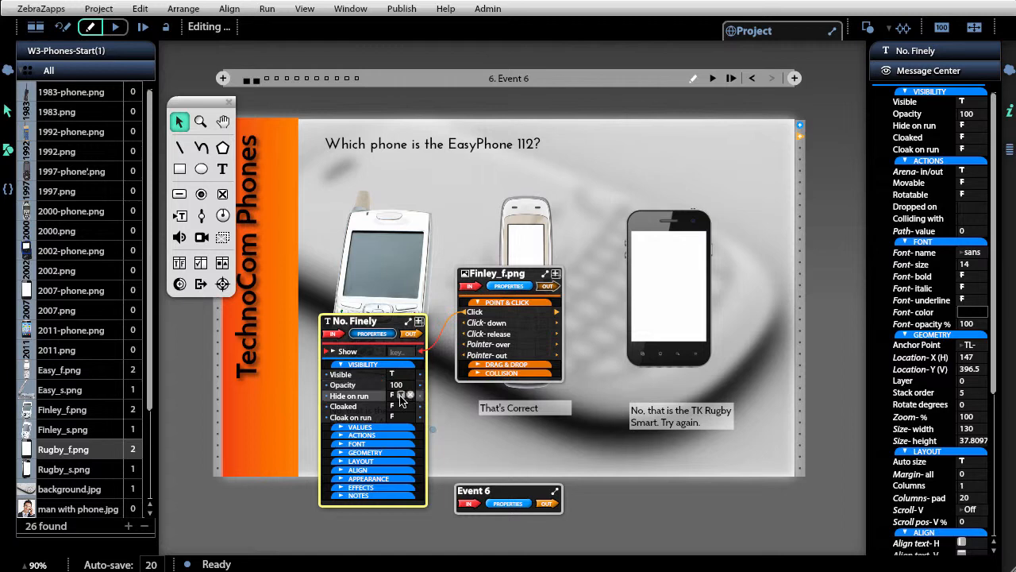
{"action": "left_click", "coordinate": [400, 396]}
- Set the Correct text's Hide on run property to true
{"action": "left_click", "coordinate": [520, 408]}
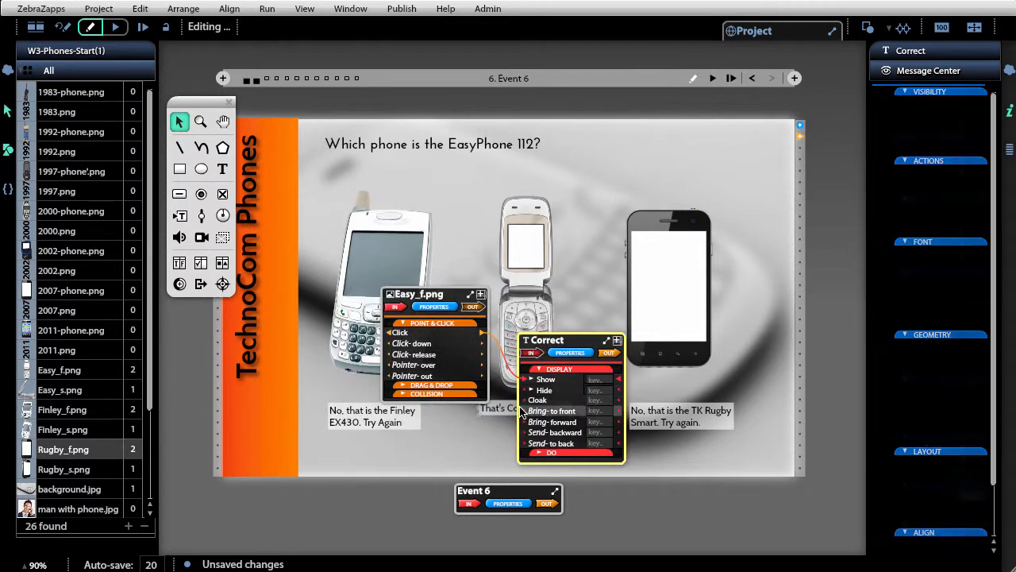
{"action": "left_click", "coordinate": [577, 354]}
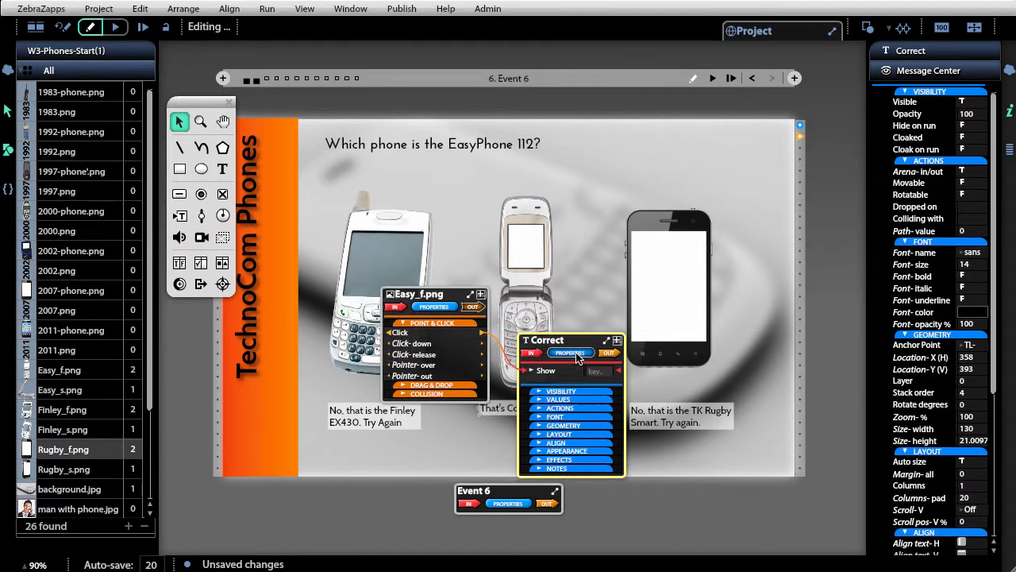
{"action": "left_click", "coordinate": [575, 390]}
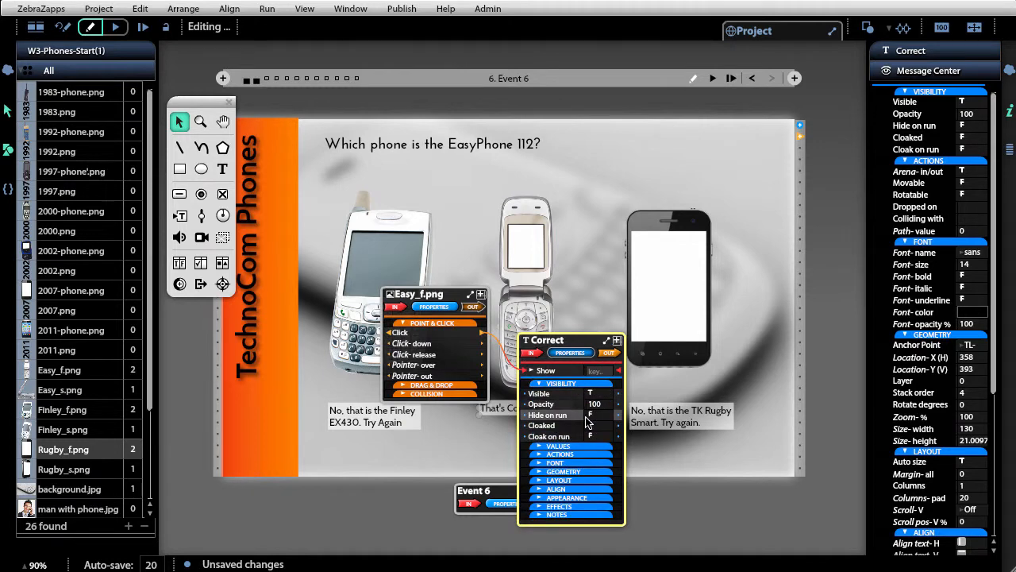
- Set the No. Rugby text's Hide on run property to true
{"action": "left_click", "coordinate": [689, 423]}
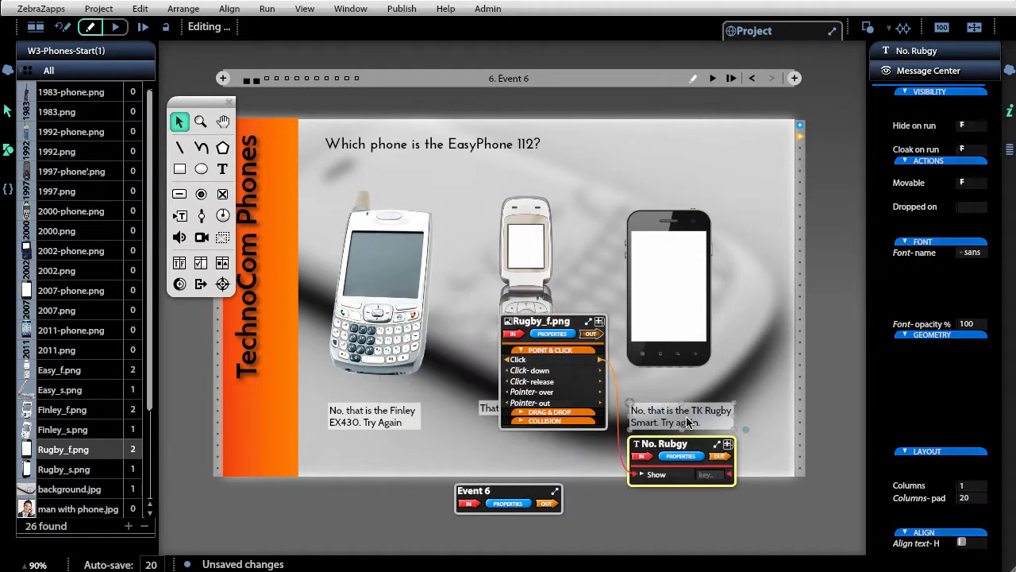
{"action": "left_click", "coordinate": [680, 456]}
{"action": "left_click", "coordinate": [677, 460]}
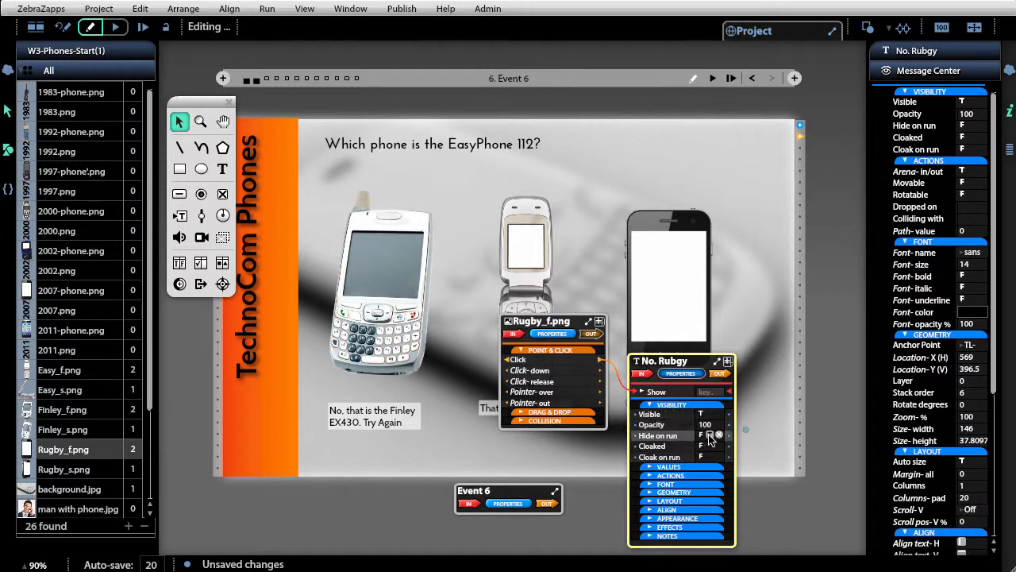
{"action": "left_click", "coordinate": [821, 300]}
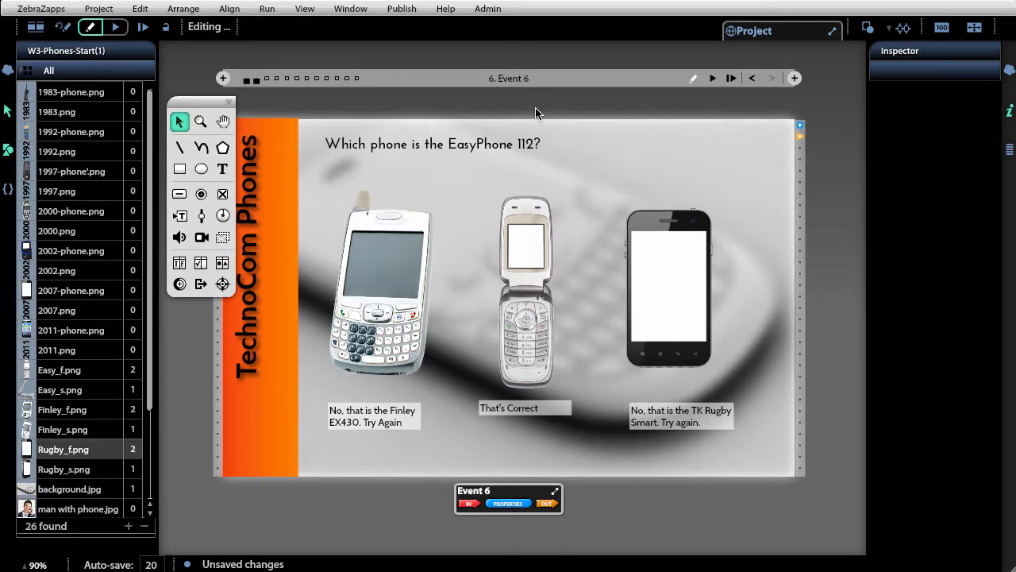
- Run the event, click each phone to test its feedback text, then reset to editing
{"action": "left_click", "coordinate": [713, 79]}
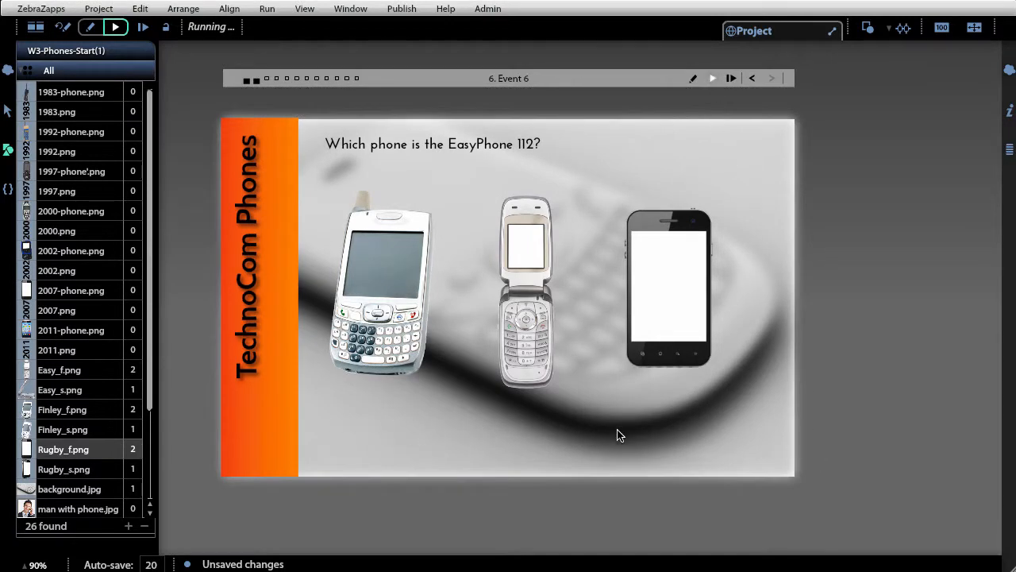
{"action": "left_click", "coordinate": [673, 236]}
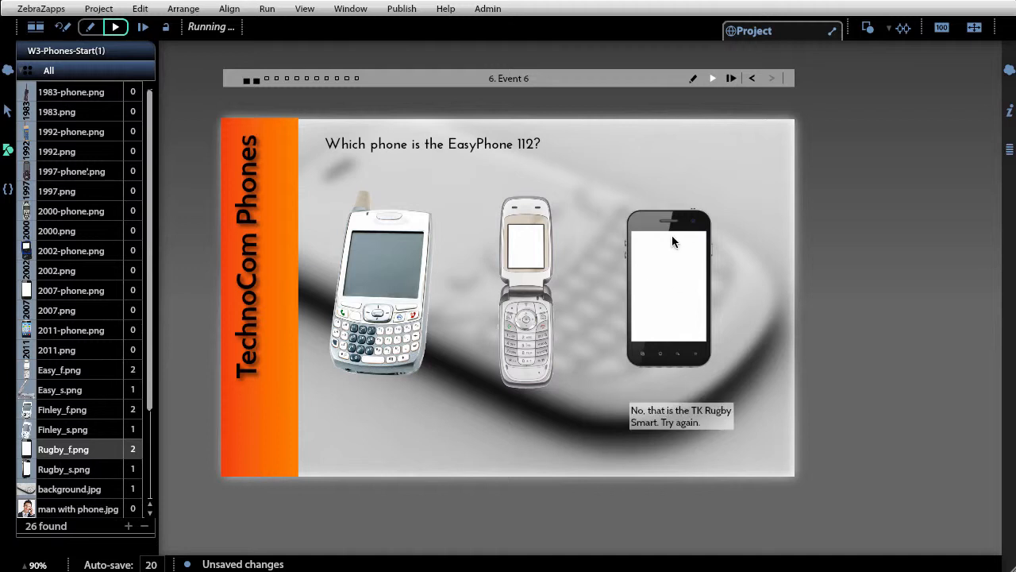
{"action": "left_click", "coordinate": [351, 278]}
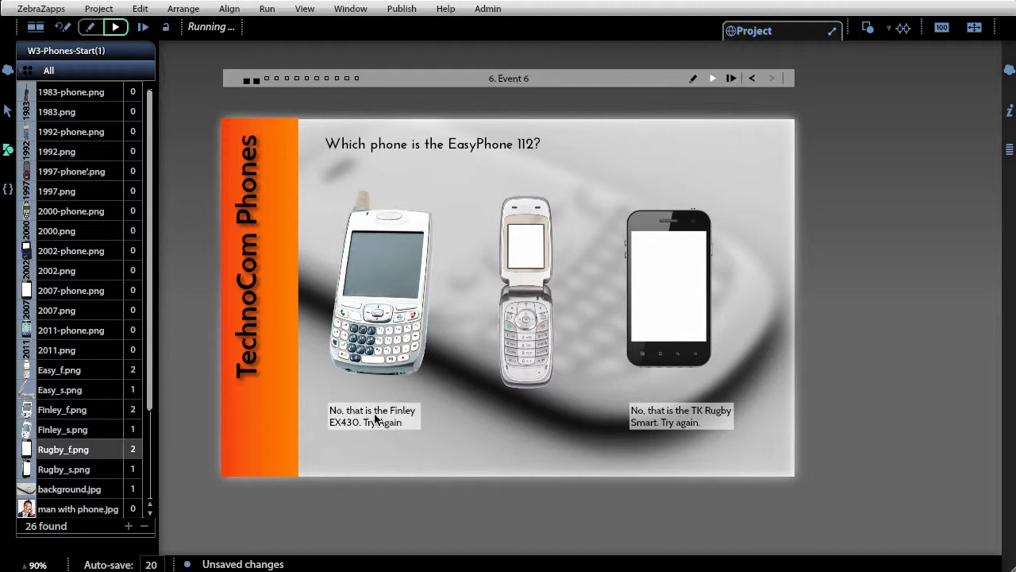
{"action": "left_click", "coordinate": [536, 274]}
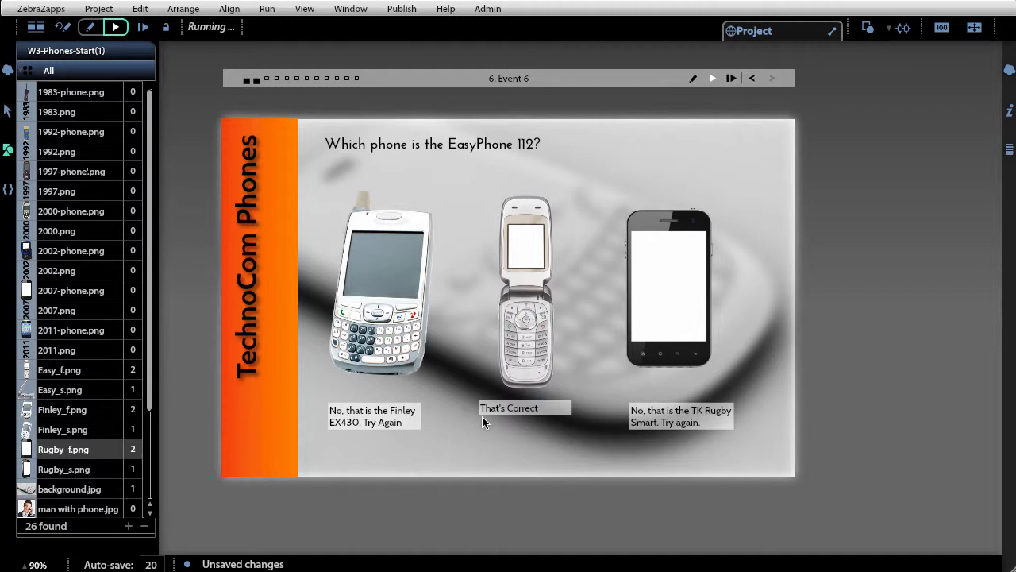
{"action": "left_click", "coordinate": [63, 28]}
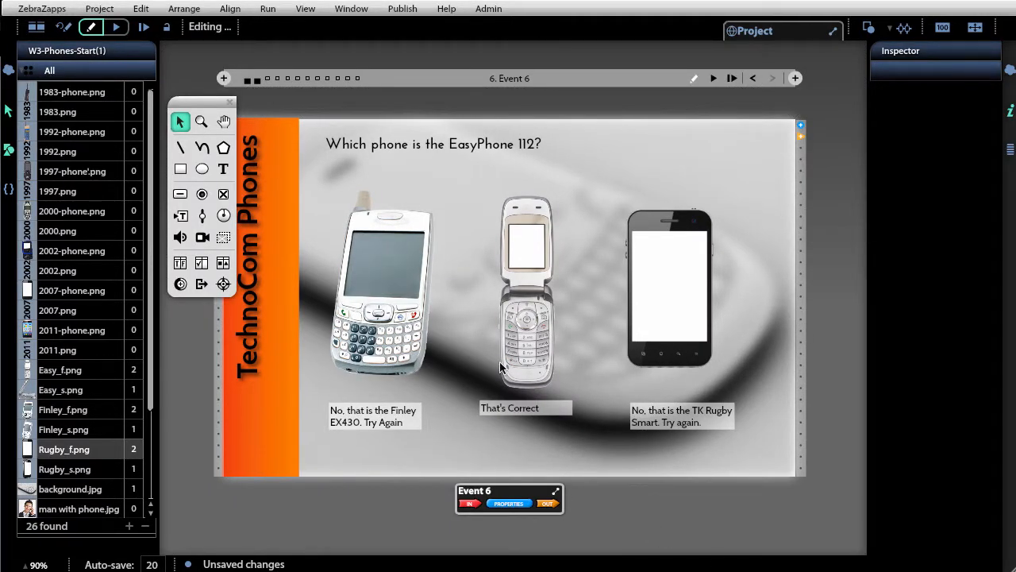
- Zoom in on the stage and inspect the Correct text's display commands linked to the Easy phone
{"action": "left_click", "coordinate": [8, 151]}
{"action": "left_click_drag", "start_coordinate": [204, 104], "coordinate": [83, 108]}
{"action": "key", "text": "ctrl+equal"}
{"action": "key", "text": "ctrl+equal"}
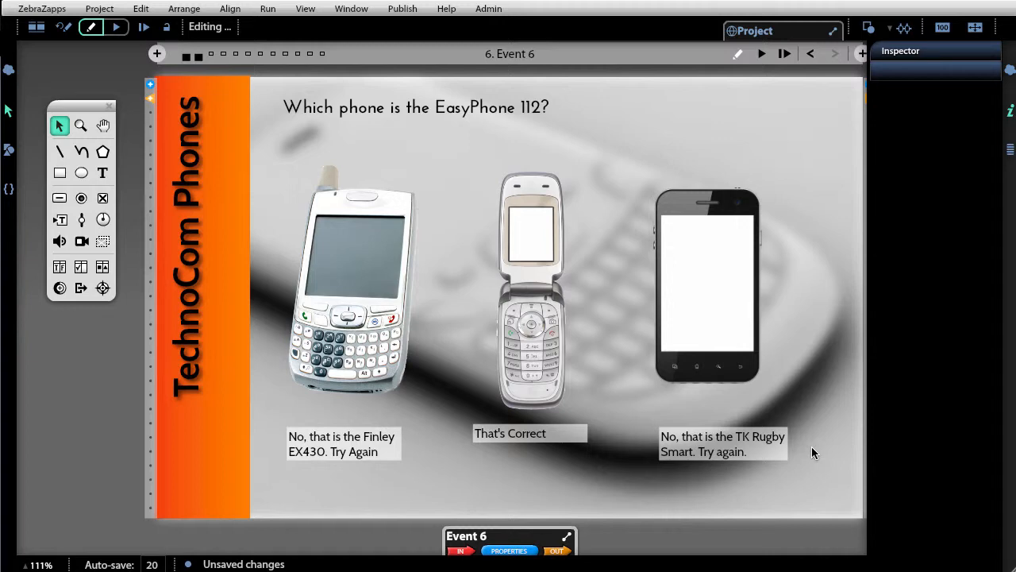
{"action": "left_click", "coordinate": [533, 346]}
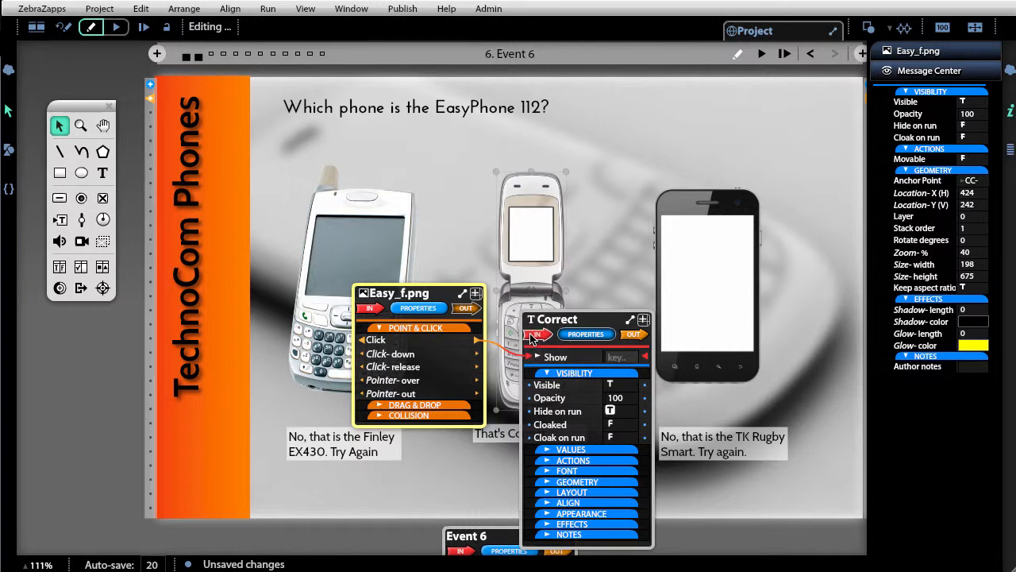
{"action": "left_click_drag", "start_coordinate": [538, 319], "coordinate": [537, 350]}
{"action": "left_click", "coordinate": [560, 386]}
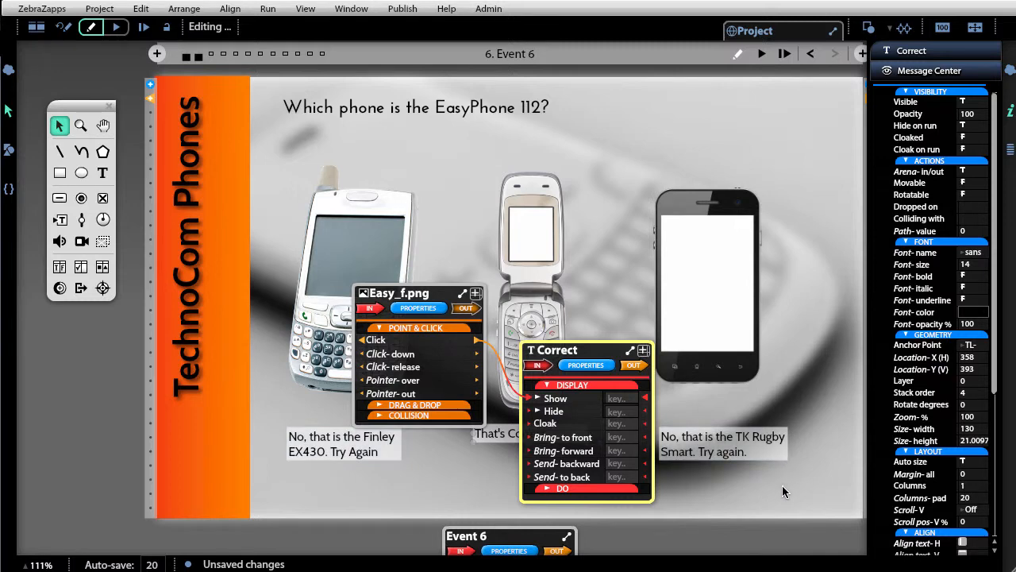
- Connect the Easy_f.png image's Click message to the Hide command of the No. Rugby text
{"action": "left_click", "coordinate": [746, 438]}
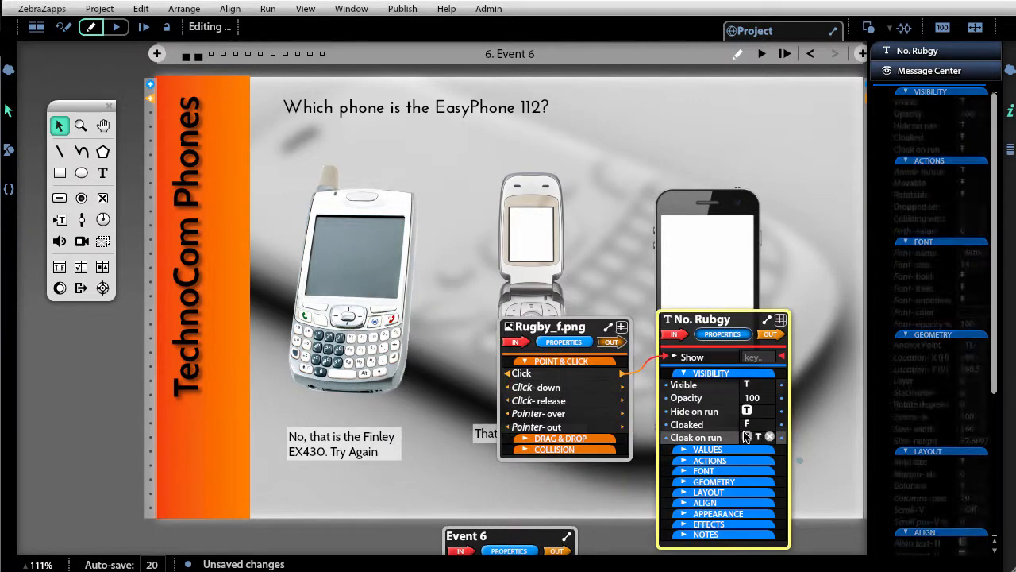
{"action": "left_click_drag", "start_coordinate": [707, 319], "coordinate": [768, 304]}
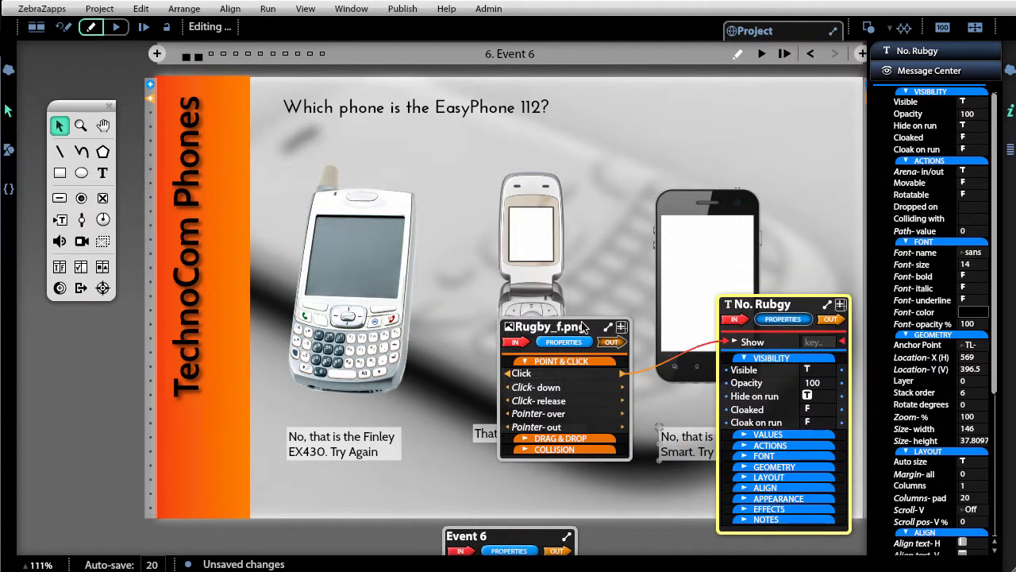
{"action": "left_click_drag", "start_coordinate": [586, 327], "coordinate": [786, 86]}
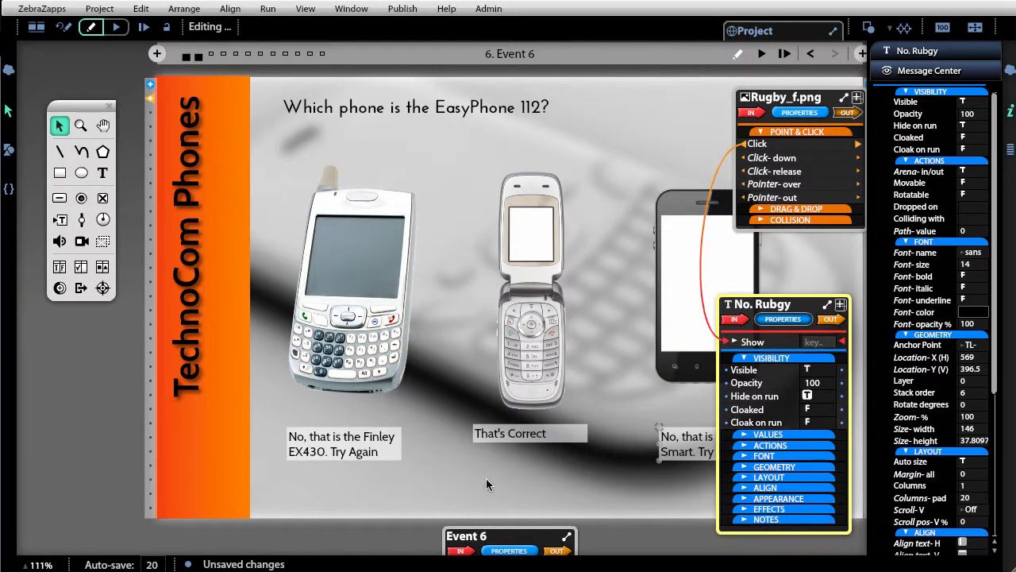
{"action": "left_click", "coordinate": [552, 317], "text": "shift"}
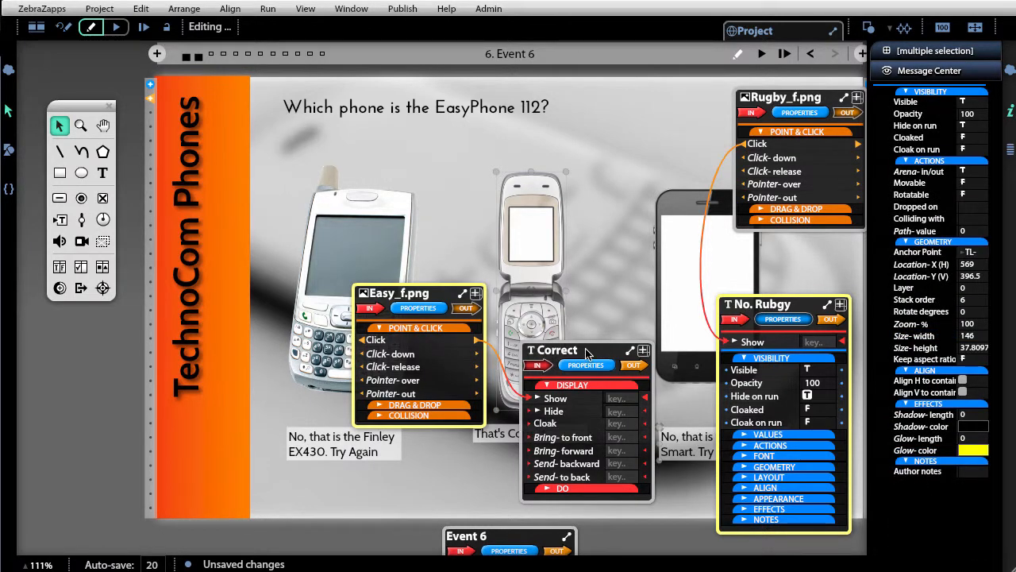
{"action": "left_click_drag", "start_coordinate": [583, 355], "coordinate": [530, 406]}
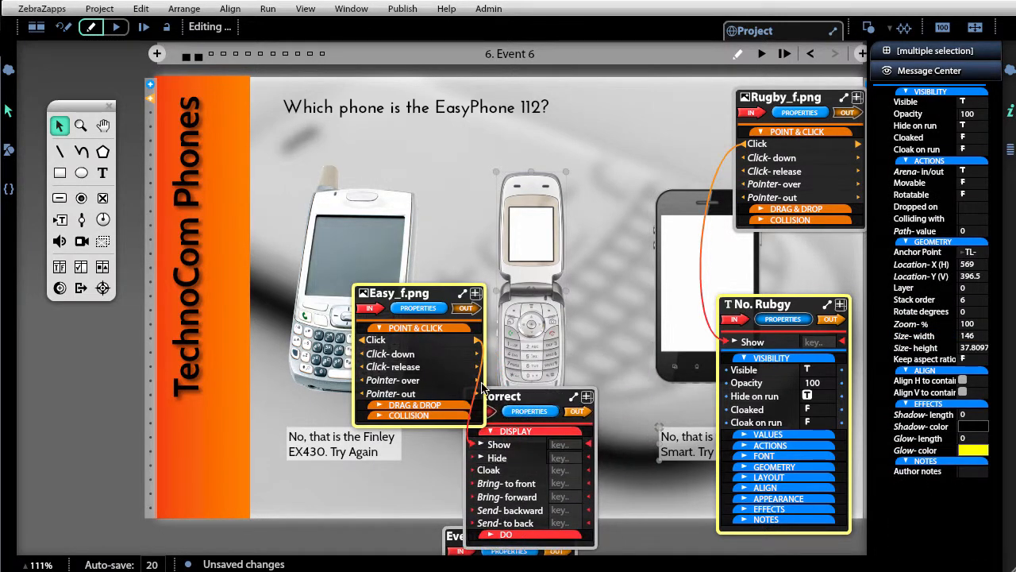
{"action": "left_click_drag", "start_coordinate": [427, 292], "coordinate": [553, 100]}
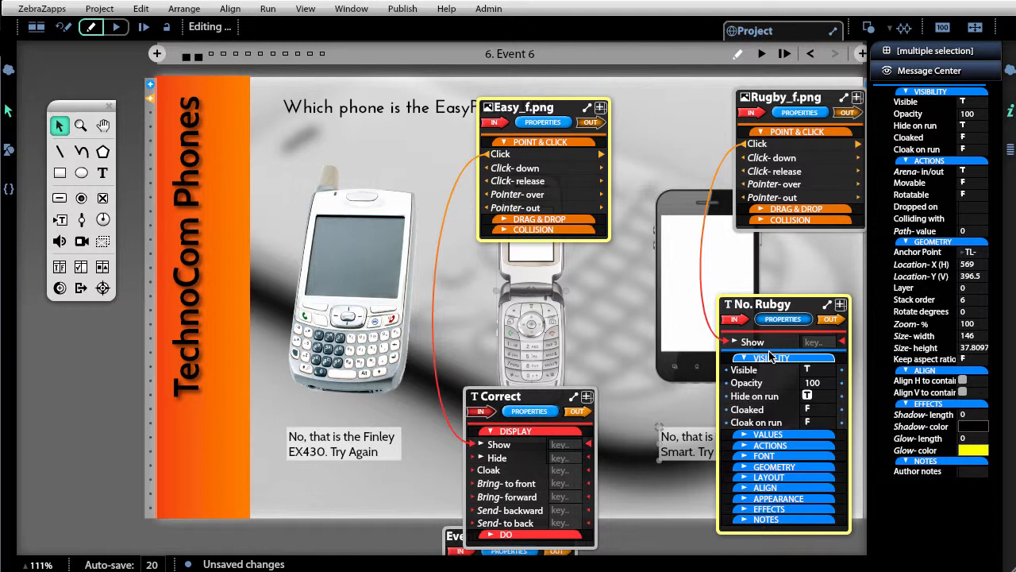
{"action": "left_click_drag", "start_coordinate": [601, 155], "coordinate": [742, 367]}
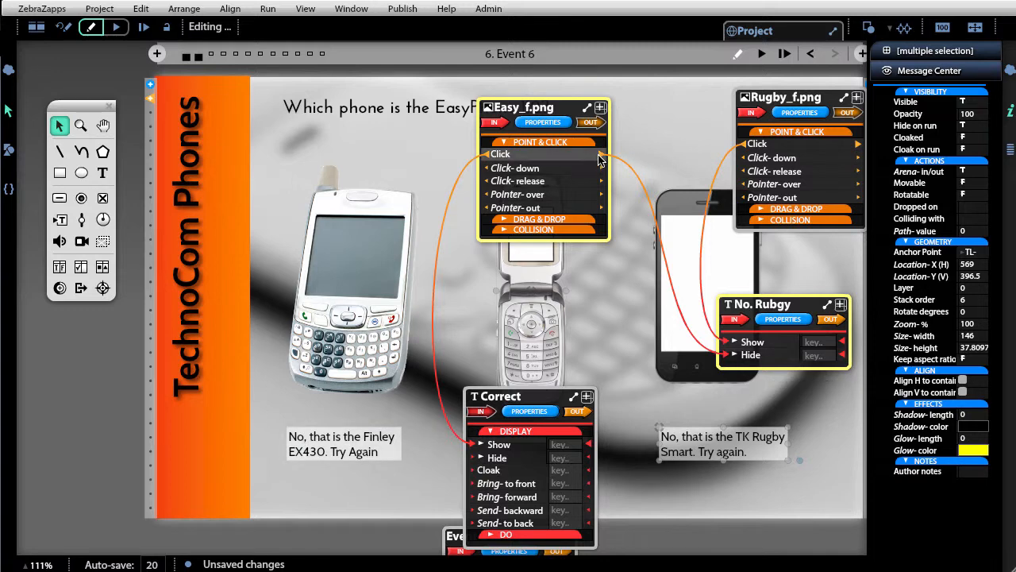
- Connect the Easy_f.png image's Click message to the Hide command of the No. Finely text
{"action": "left_click_drag", "start_coordinate": [603, 154], "coordinate": [679, 127]}
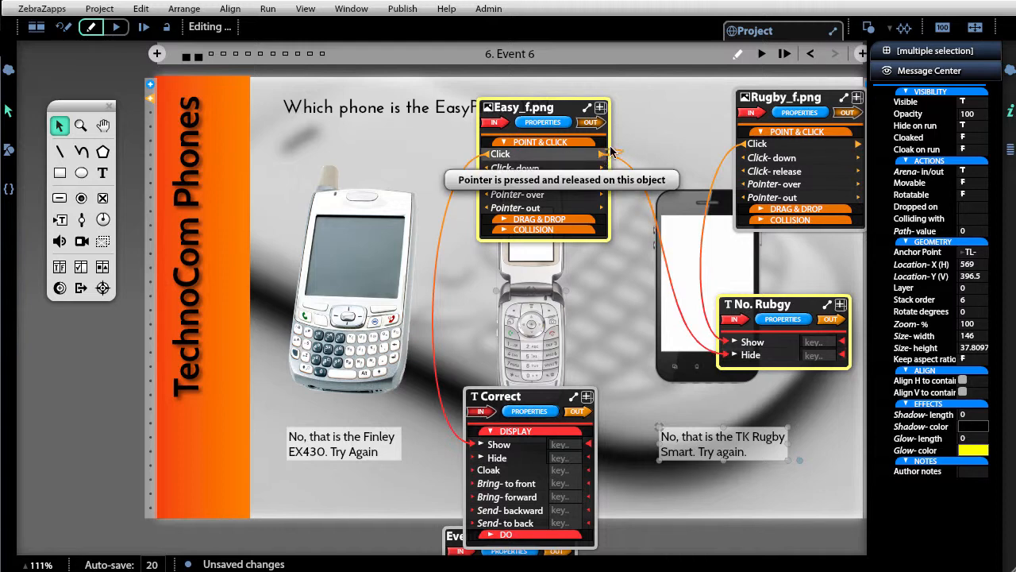
{"action": "left_click_drag", "start_coordinate": [601, 157], "coordinate": [741, 144]}
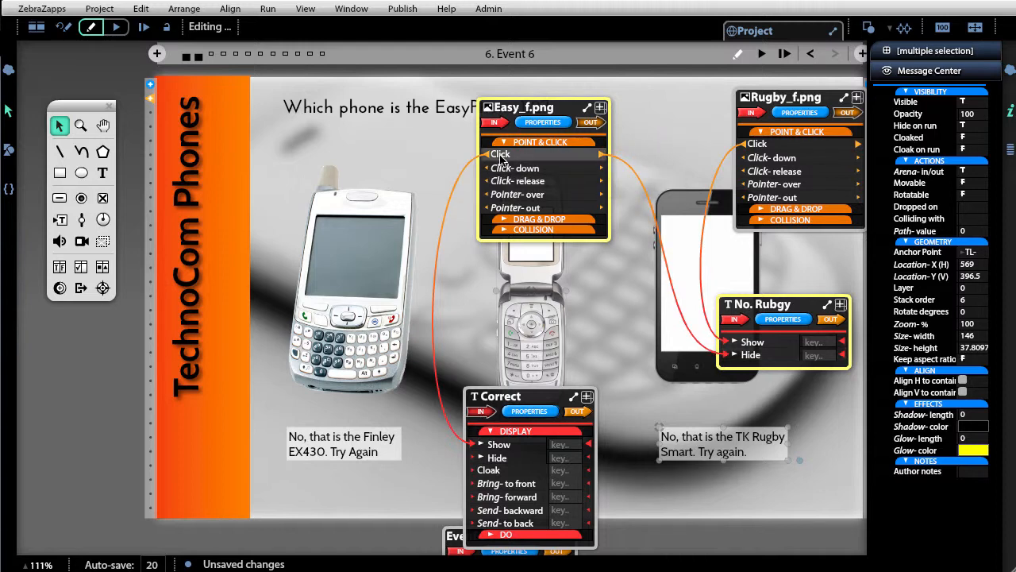
{"action": "left_click_drag", "start_coordinate": [487, 155], "coordinate": [611, 151]}
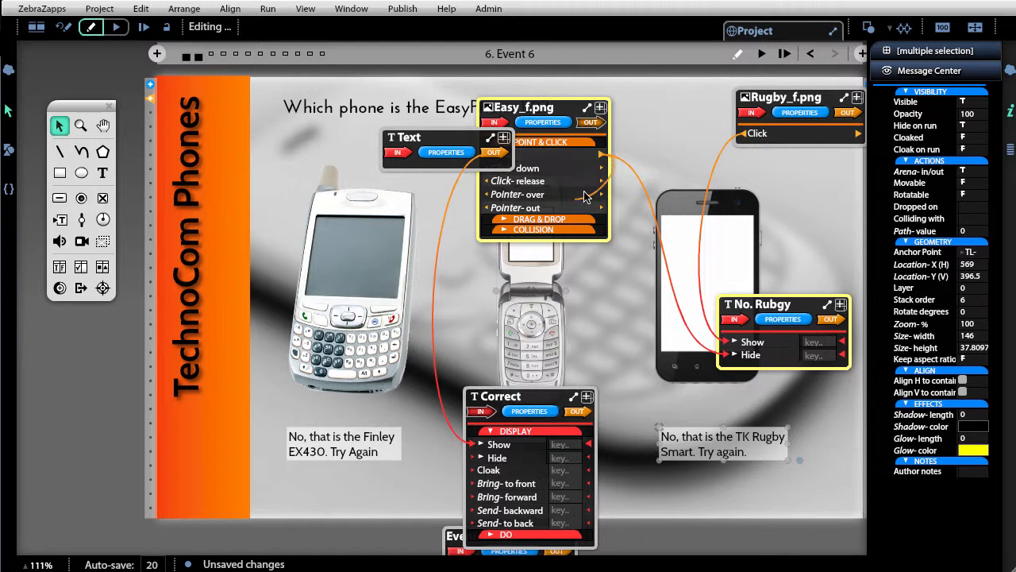
{"action": "left_click_drag", "start_coordinate": [603, 154], "coordinate": [294, 357]}
{"action": "left_click", "coordinate": [349, 451]}
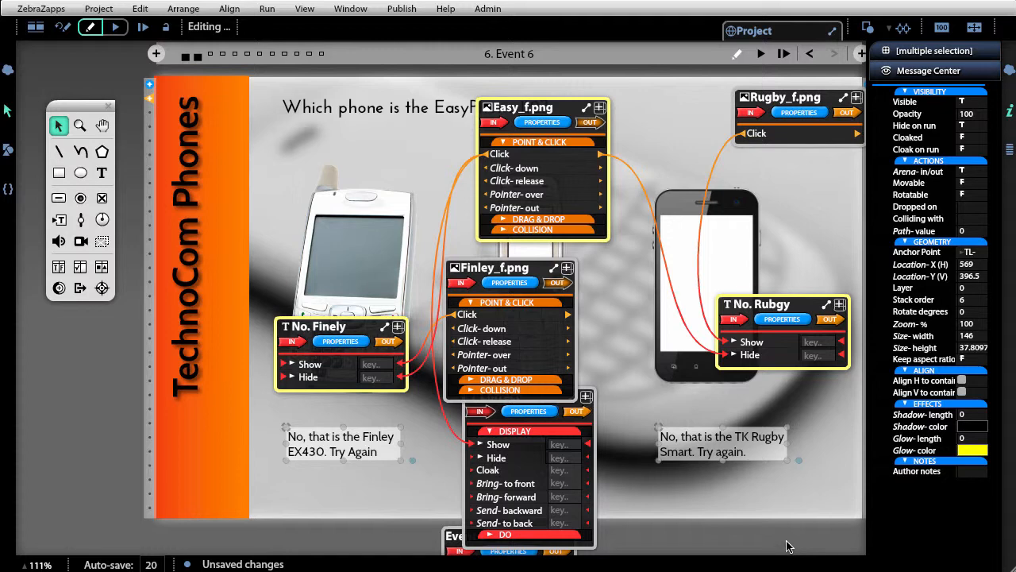
- Run the event, click each phone to test the feedback texts, then reset to editing
{"action": "left_click", "coordinate": [1010, 115]}
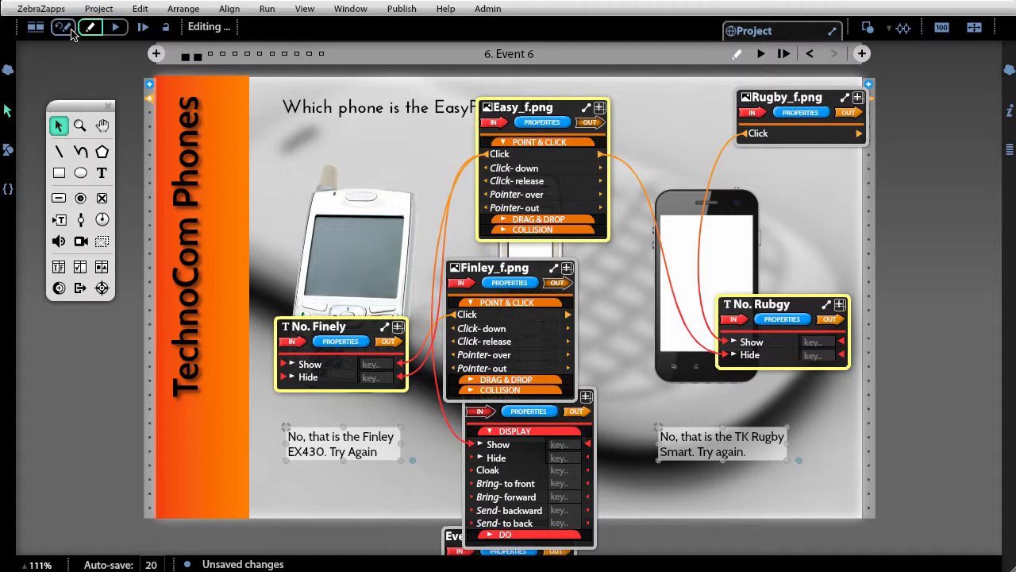
{"action": "left_click", "coordinate": [759, 56]}
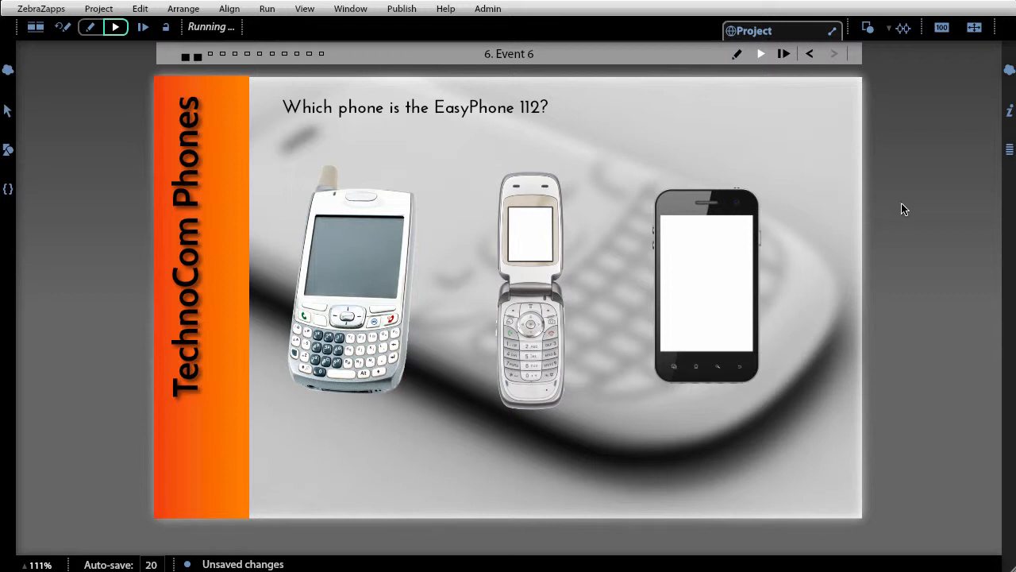
{"action": "left_click", "coordinate": [738, 293]}
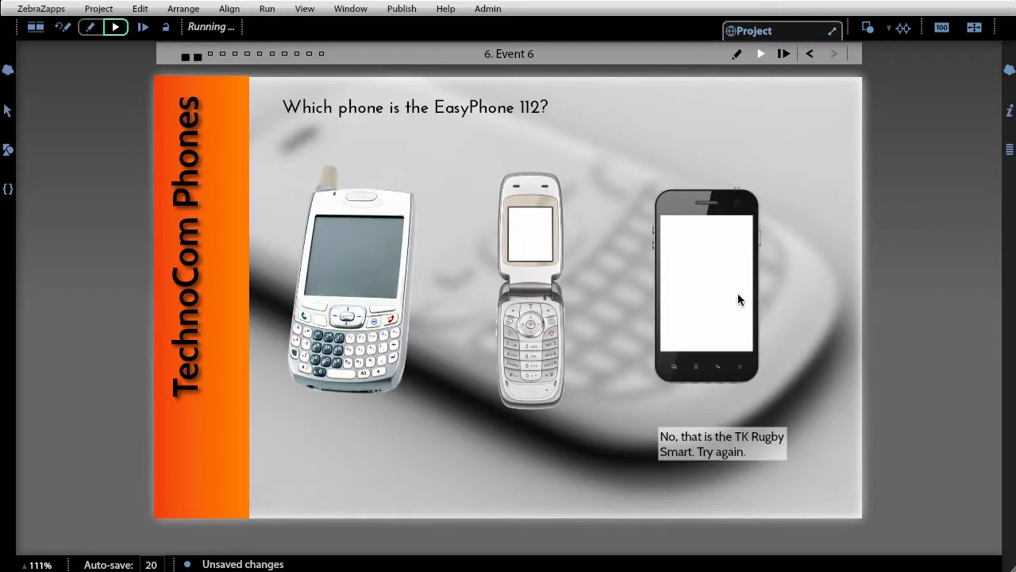
{"action": "left_click", "coordinate": [345, 252]}
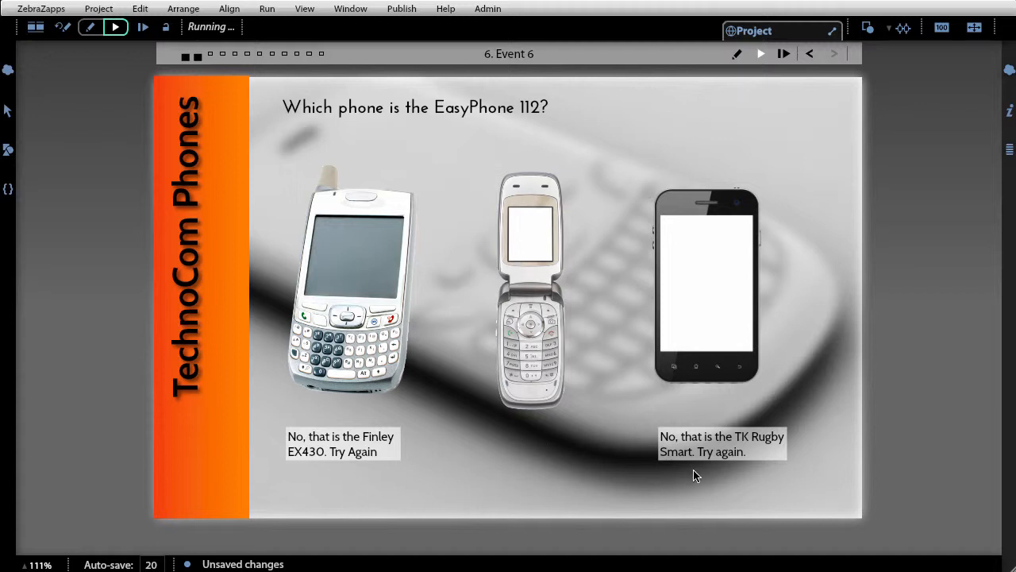
{"action": "left_click", "coordinate": [513, 238]}
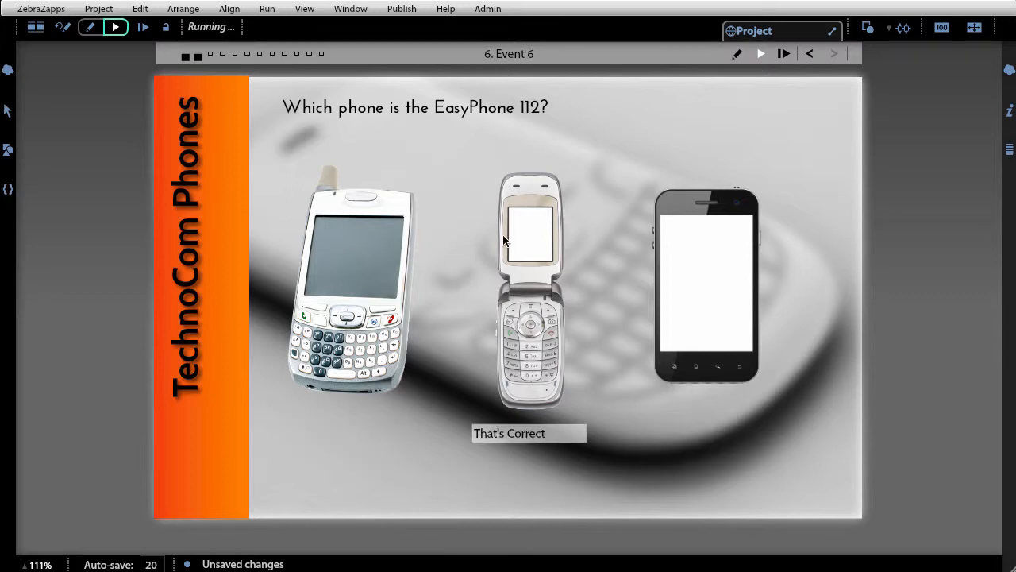
{"action": "left_click", "coordinate": [64, 30]}
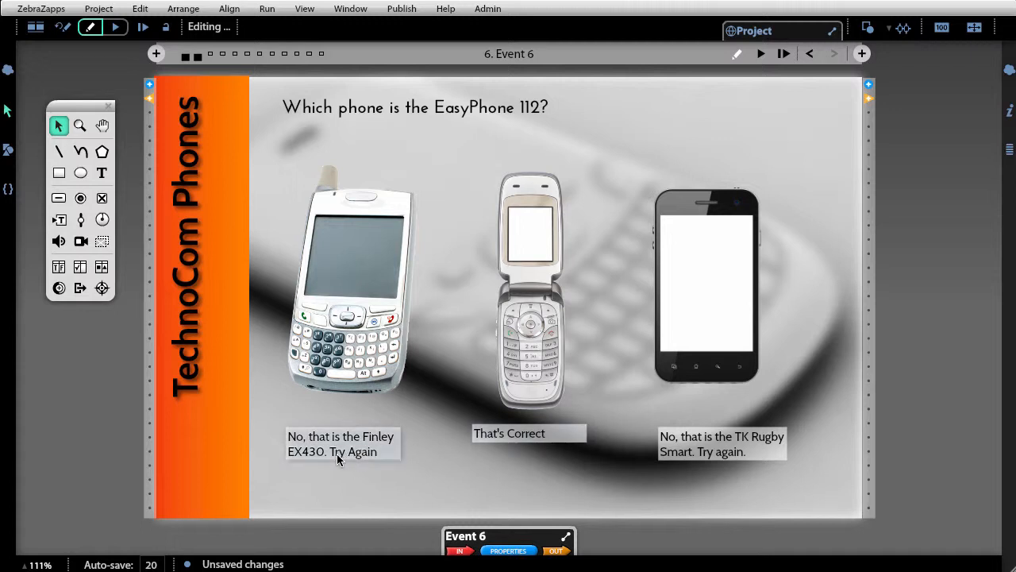
- Connect the Finley_f.png image's Click message to the Hide commands of the Correct and No. Rugby texts
{"action": "left_click", "coordinate": [368, 313]}
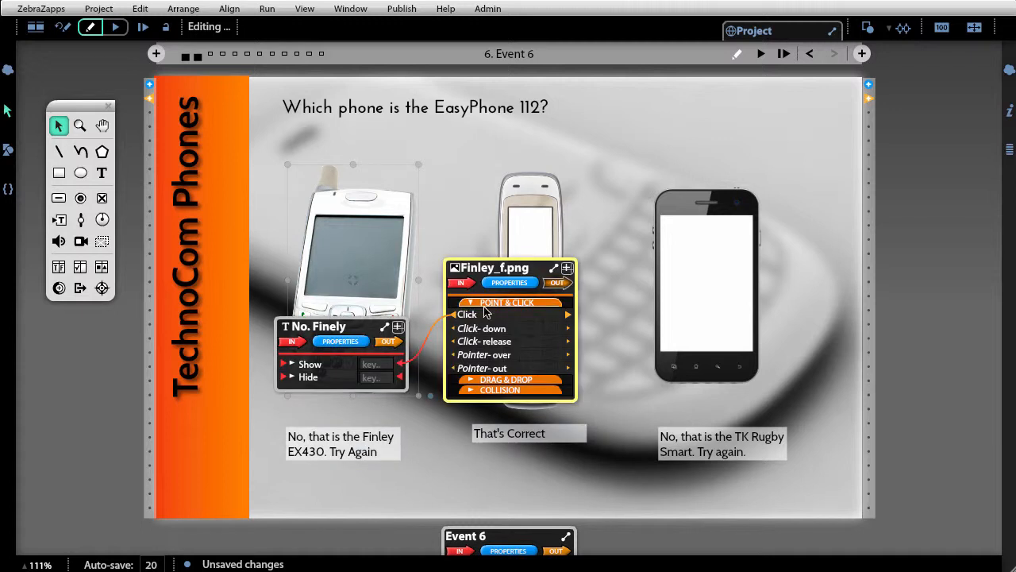
{"action": "left_click_drag", "start_coordinate": [512, 270], "coordinate": [304, 108]}
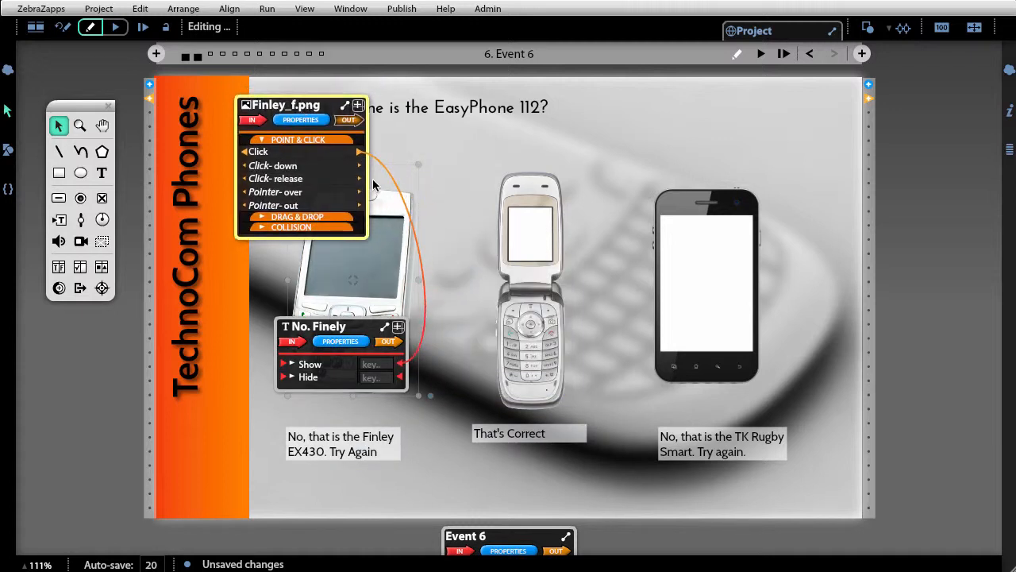
{"action": "left_click_drag", "start_coordinate": [360, 155], "coordinate": [499, 458]}
{"action": "left_click_drag", "start_coordinate": [360, 151], "coordinate": [786, 361]}
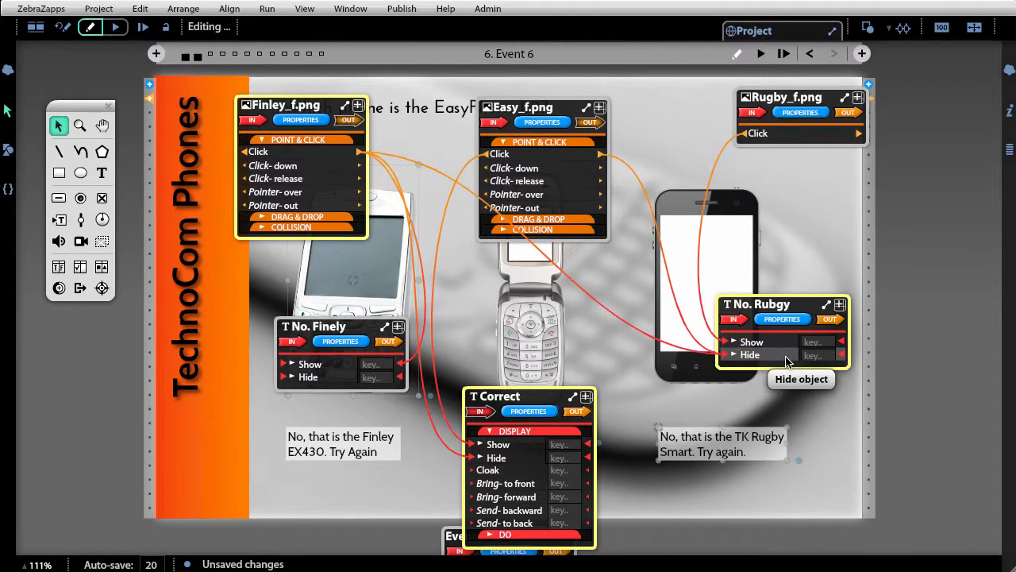
- Connect the Rugby_f.png image's Click message to the Hide commands of the Correct and No. Finely texts
{"action": "left_click", "coordinate": [940, 345]}
{"action": "left_click", "coordinate": [735, 289]}
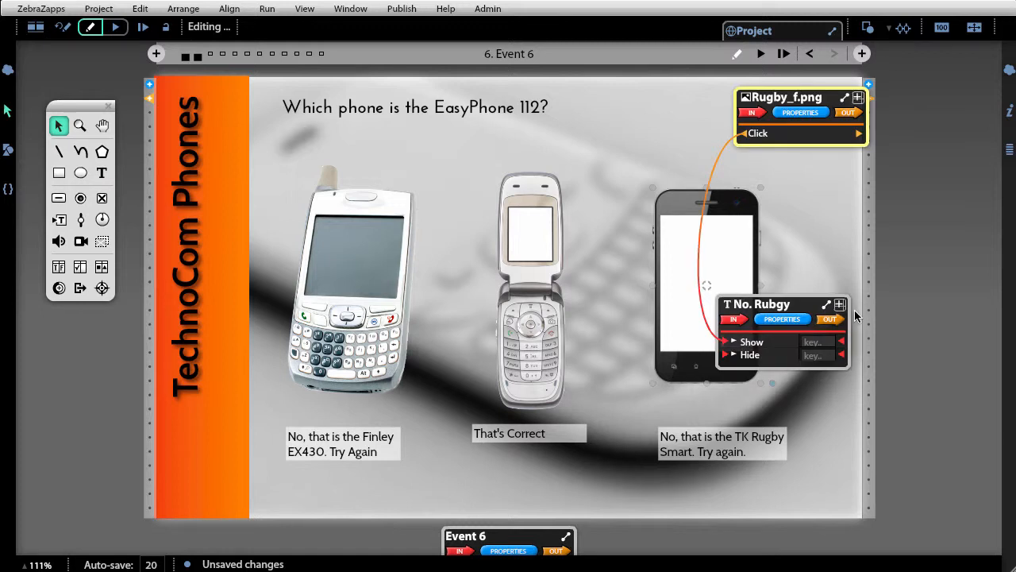
{"action": "left_click_drag", "start_coordinate": [744, 142], "coordinate": [548, 458]}
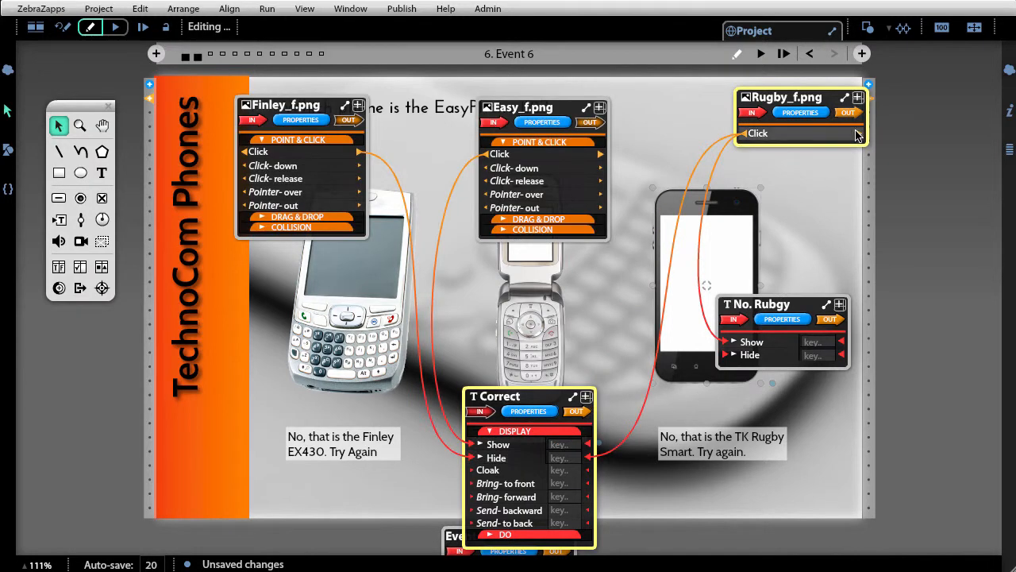
{"action": "left_click_drag", "start_coordinate": [743, 134], "coordinate": [341, 382]}
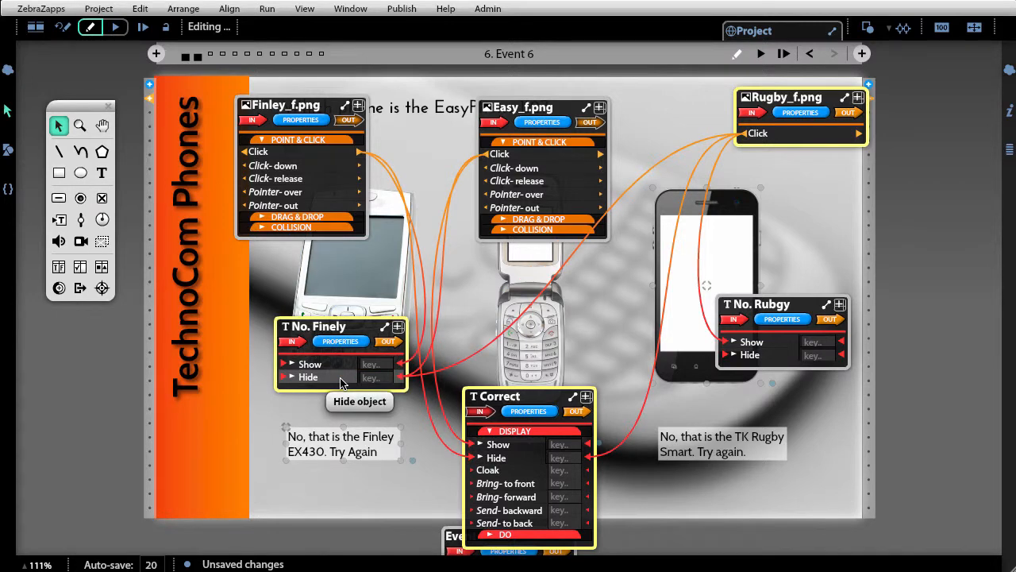
{"action": "left_click", "coordinate": [886, 121]}
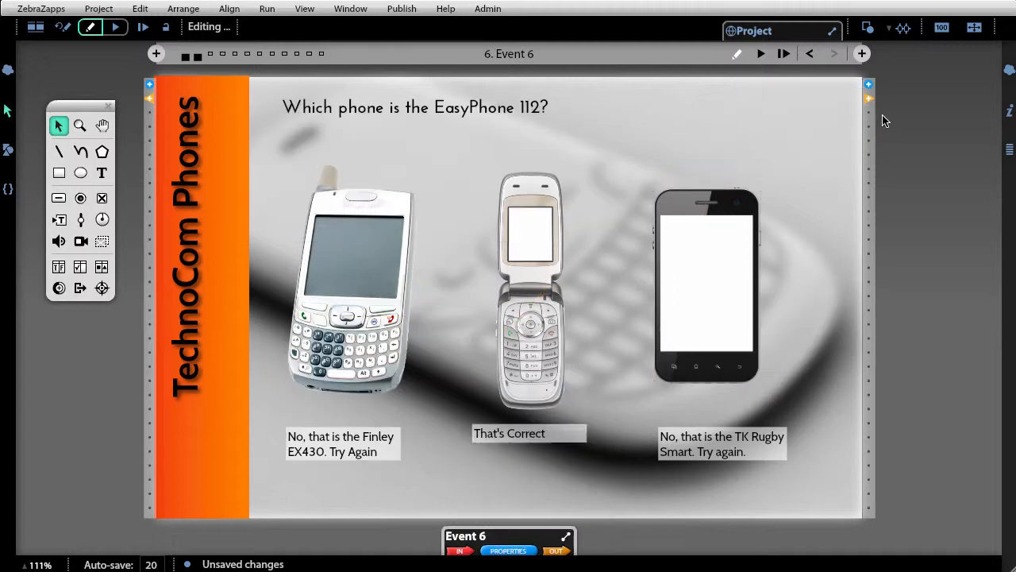
- Run Event 6, test every phone's feedback text by clicking the phones, and reset back to editing mode
{"action": "left_click", "coordinate": [760, 54]}
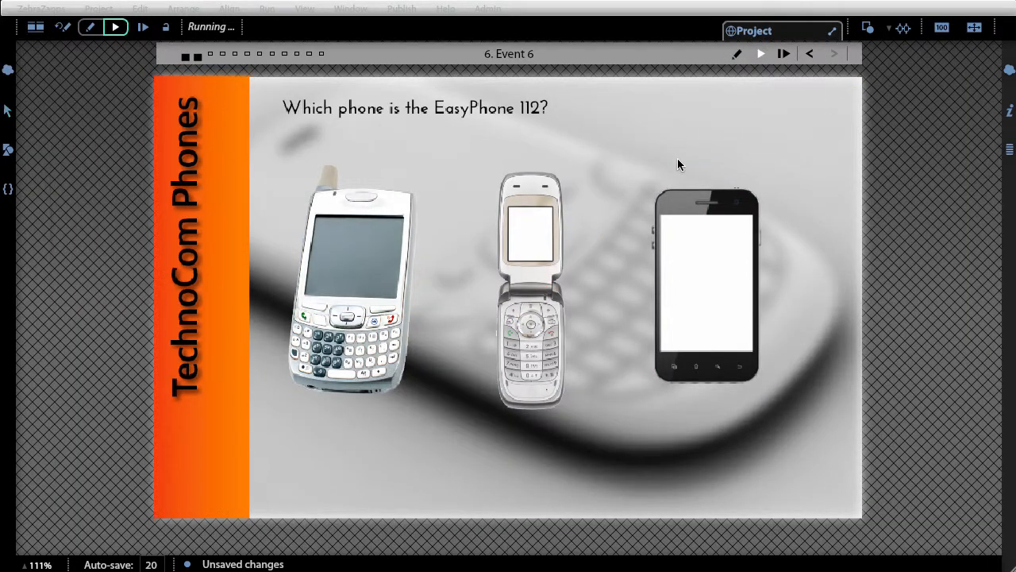
{"action": "left_click", "coordinate": [538, 291]}
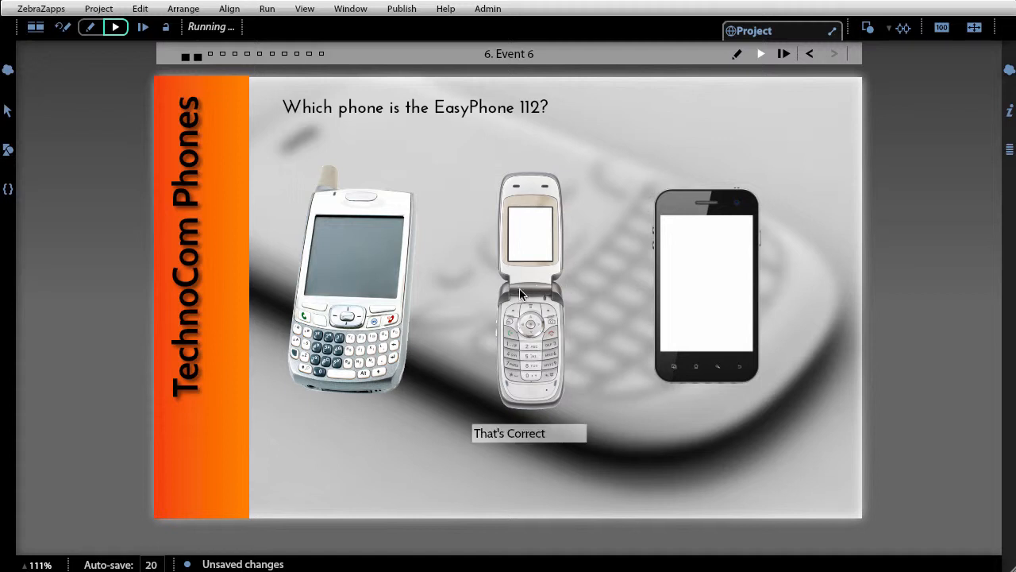
{"action": "left_click", "coordinate": [311, 294]}
{"action": "left_click", "coordinate": [704, 327]}
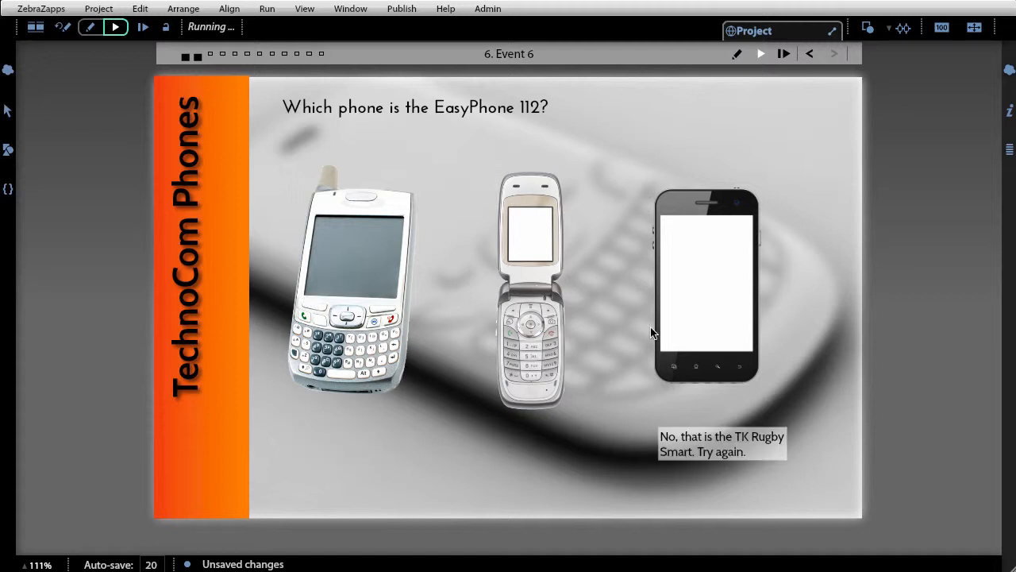
{"action": "left_click", "coordinate": [335, 268]}
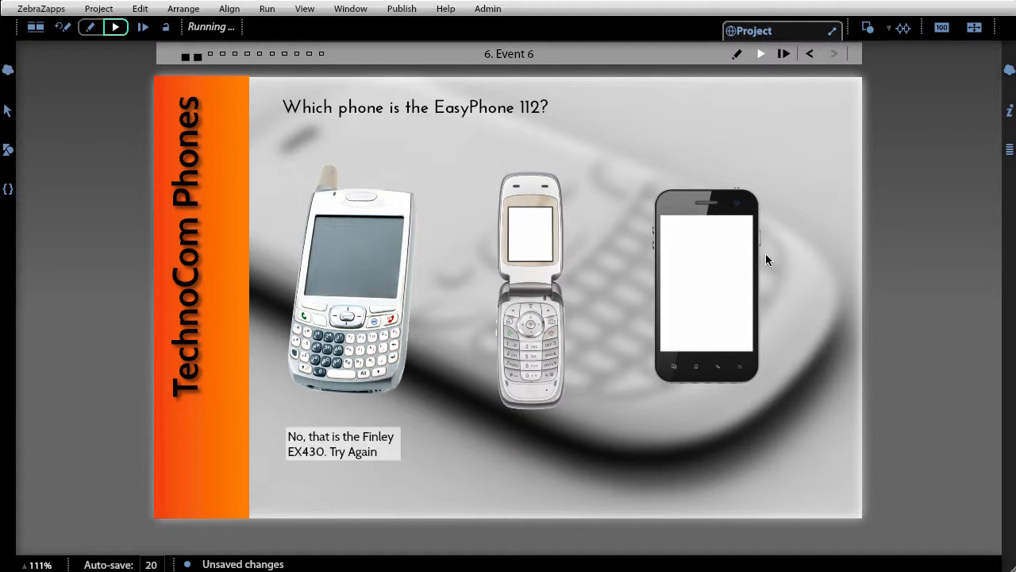
{"action": "left_click", "coordinate": [687, 287]}
{"action": "left_click", "coordinate": [407, 270]}
{"action": "left_click", "coordinate": [518, 229]}
{"action": "left_click", "coordinate": [683, 257]}
{"action": "left_click", "coordinate": [375, 250]}
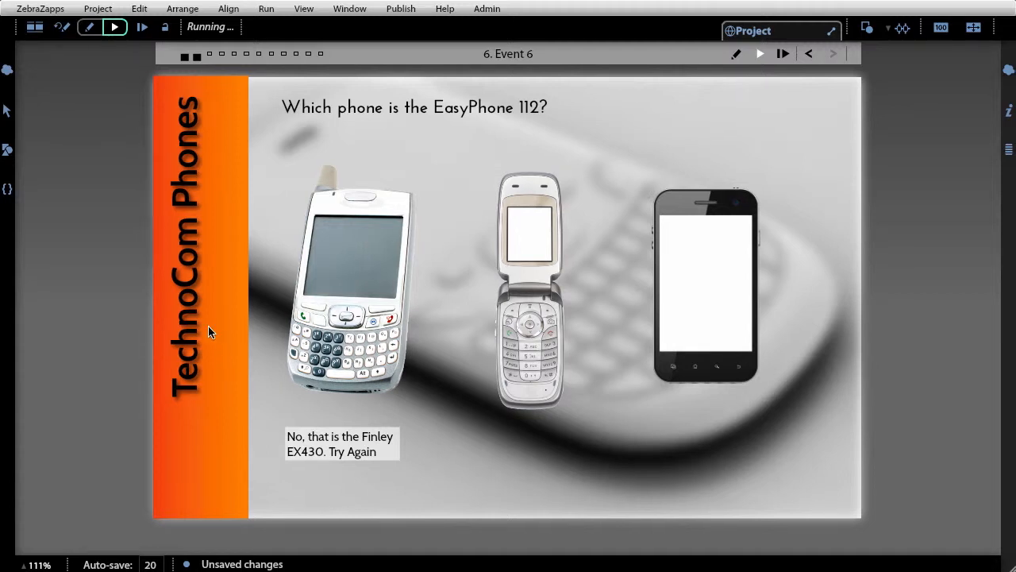
{"action": "left_click", "coordinate": [62, 28]}
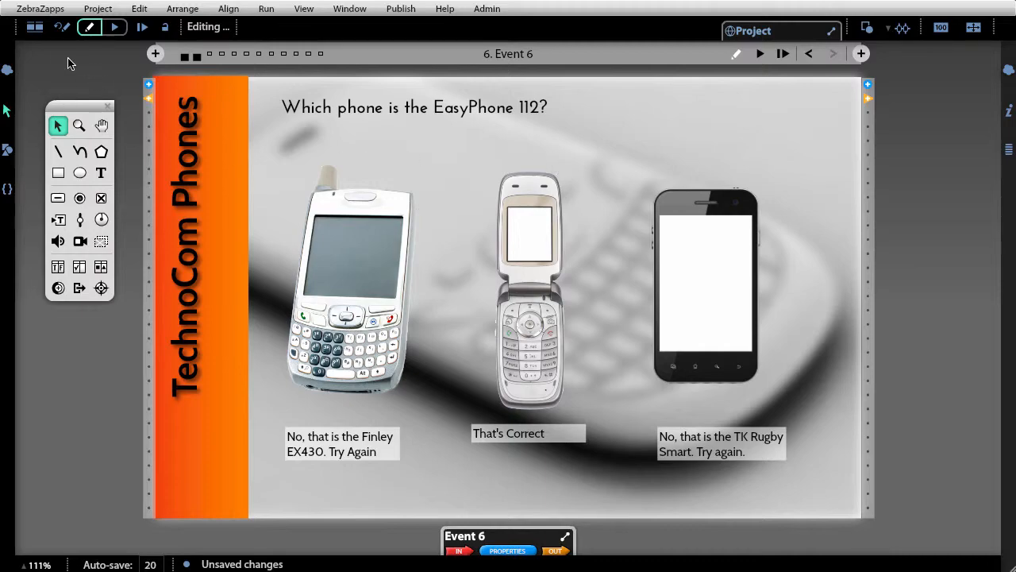
- Switch to the multi-event overview showing Event 5 and Event 6, then reopen Event 6 for editing
{"action": "left_click", "coordinate": [37, 31]}
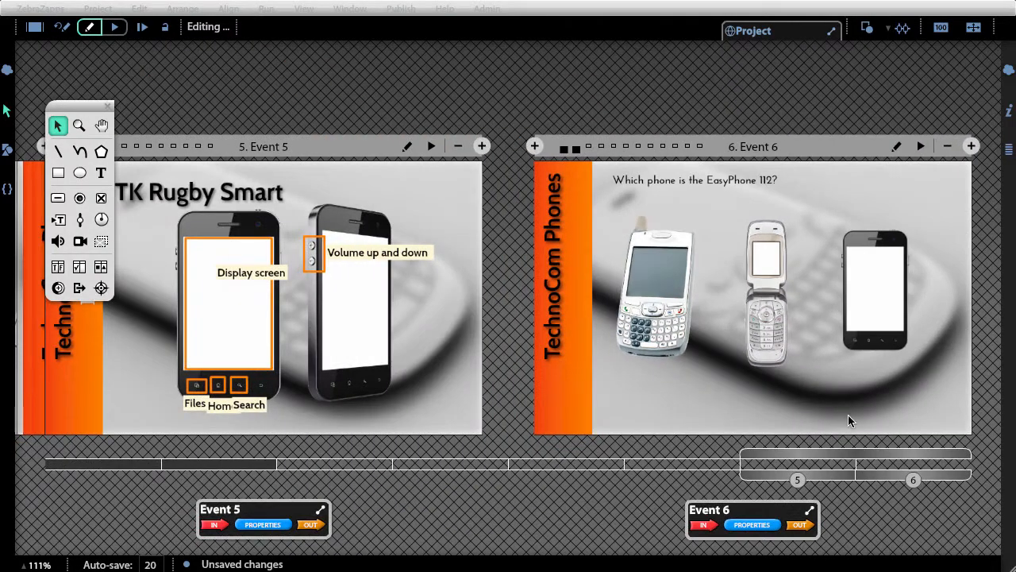
{"action": "left_click_drag", "start_coordinate": [840, 458], "coordinate": [977, 473]}
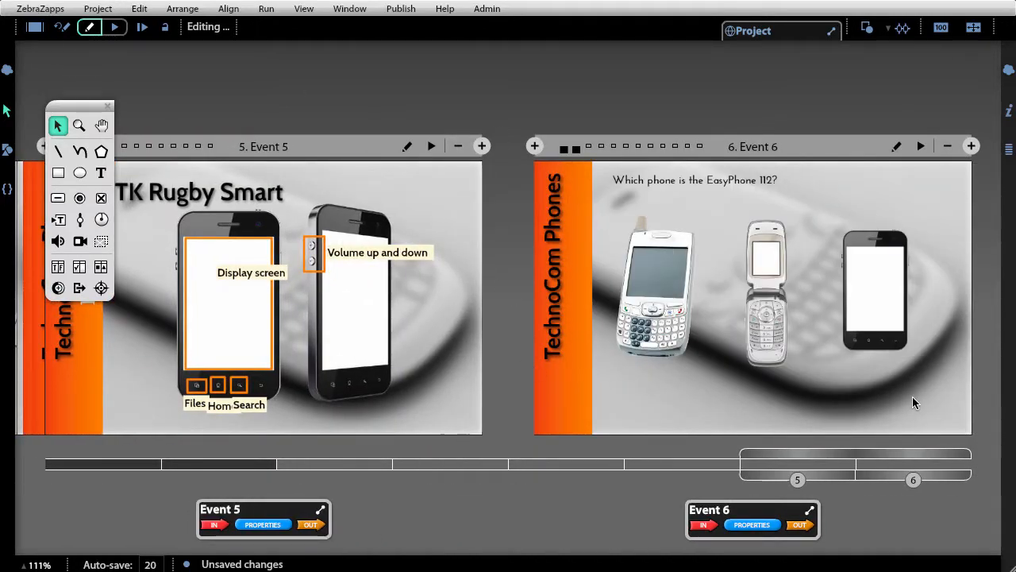
{"action": "left_click_drag", "start_coordinate": [913, 470], "coordinate": [943, 477]}
{"action": "double_click", "coordinate": [805, 221]}
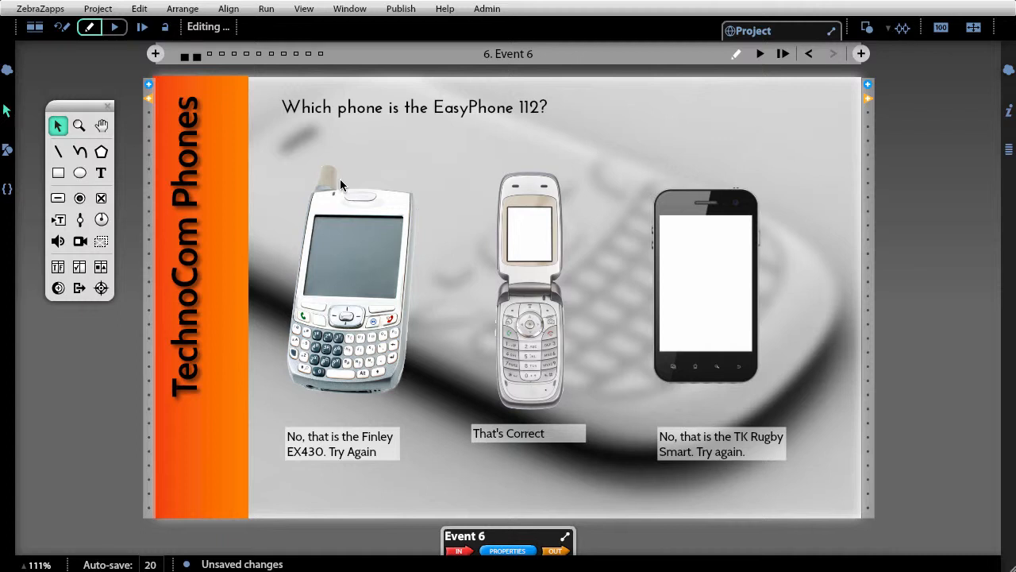
- Select all stage objects to display their message centers and wires, then deselect them
{"action": "left_click", "coordinate": [151, 10]}
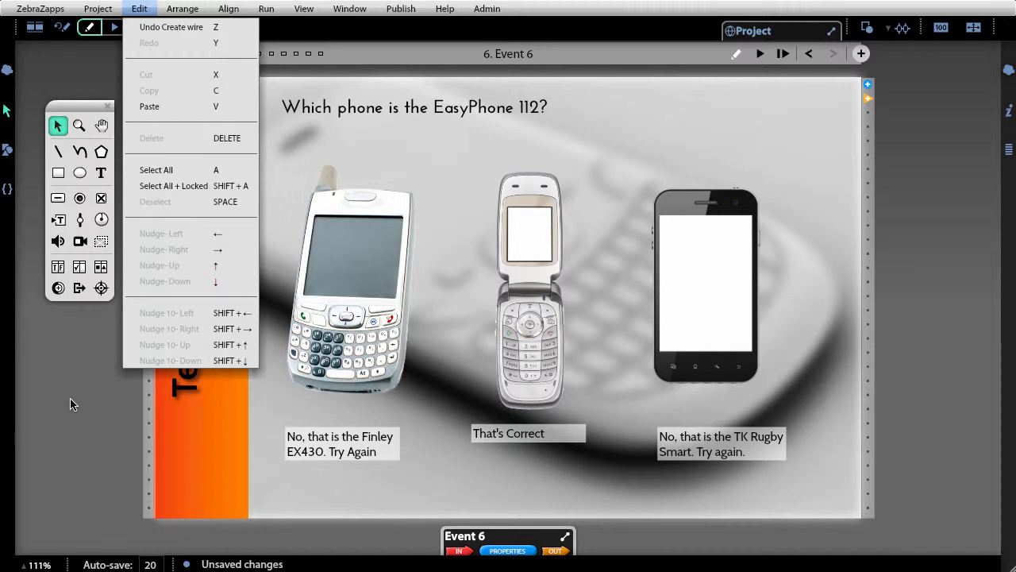
{"action": "left_click", "coordinate": [99, 384]}
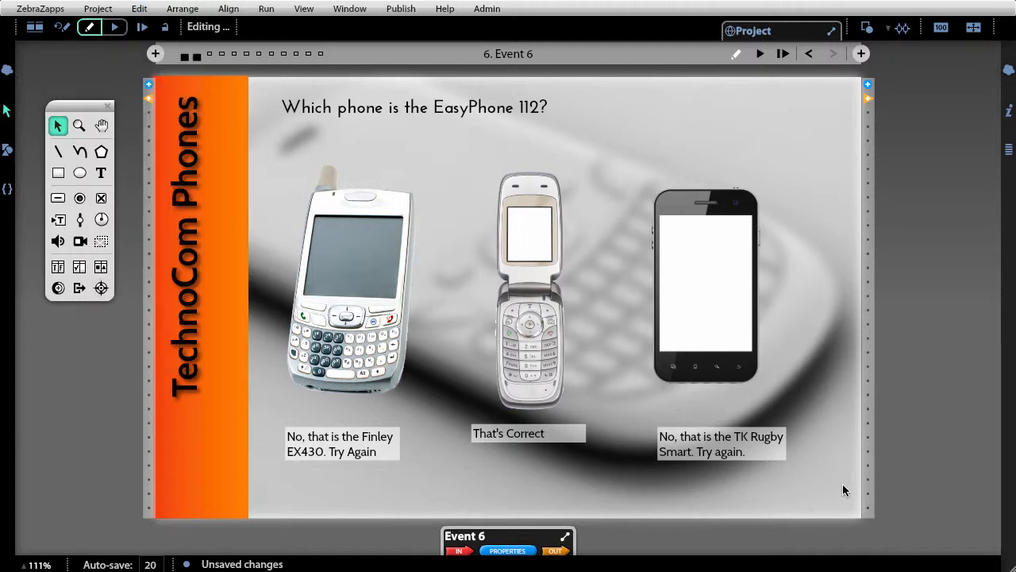
{"action": "left_click_drag", "start_coordinate": [911, 489], "coordinate": [340, 98]}
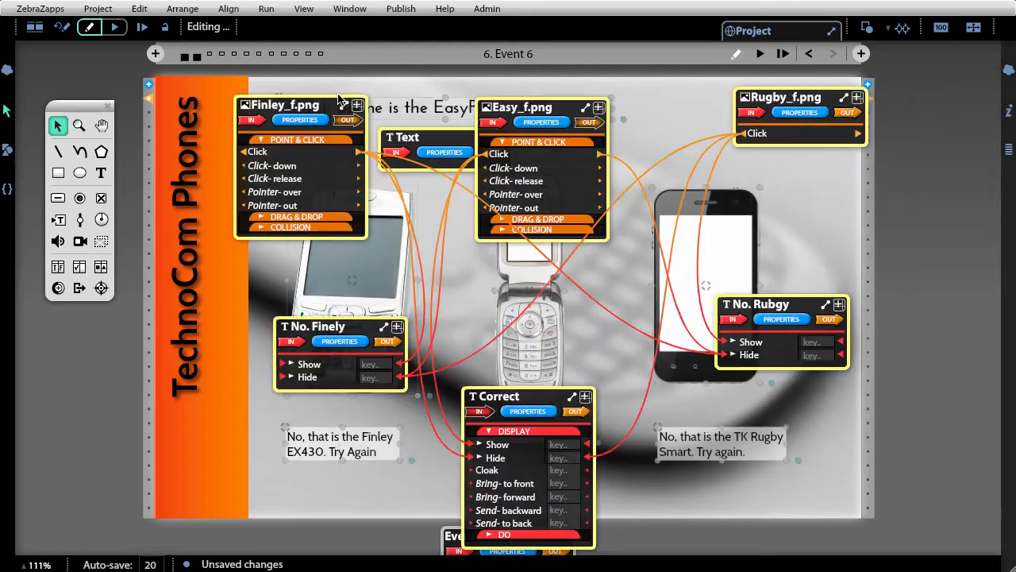
{"action": "left_click", "coordinate": [111, 374]}
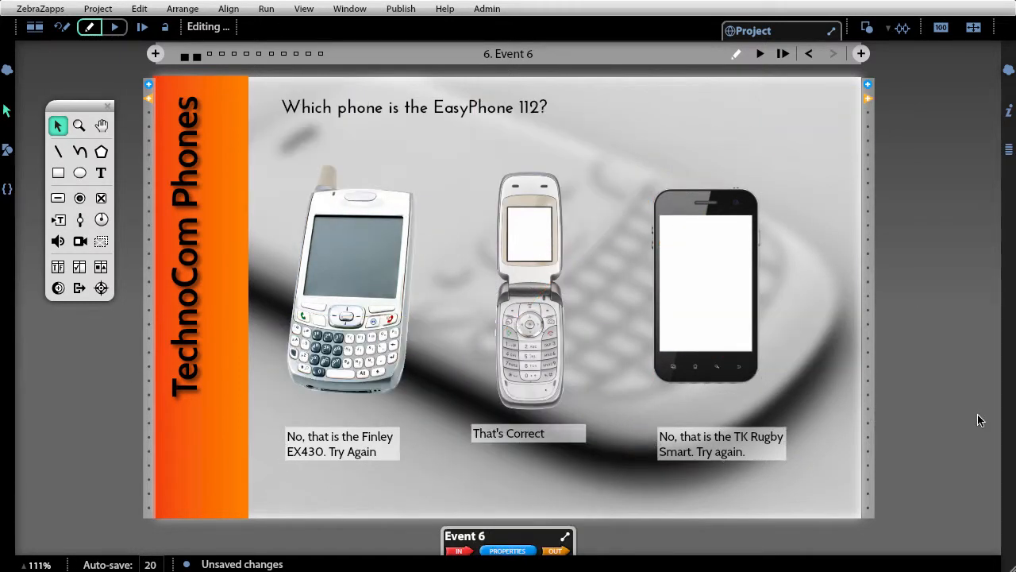
- Select all stage objects and set the wire view to hide message centers
{"action": "left_click_drag", "start_coordinate": [952, 477], "coordinate": [311, 93]}
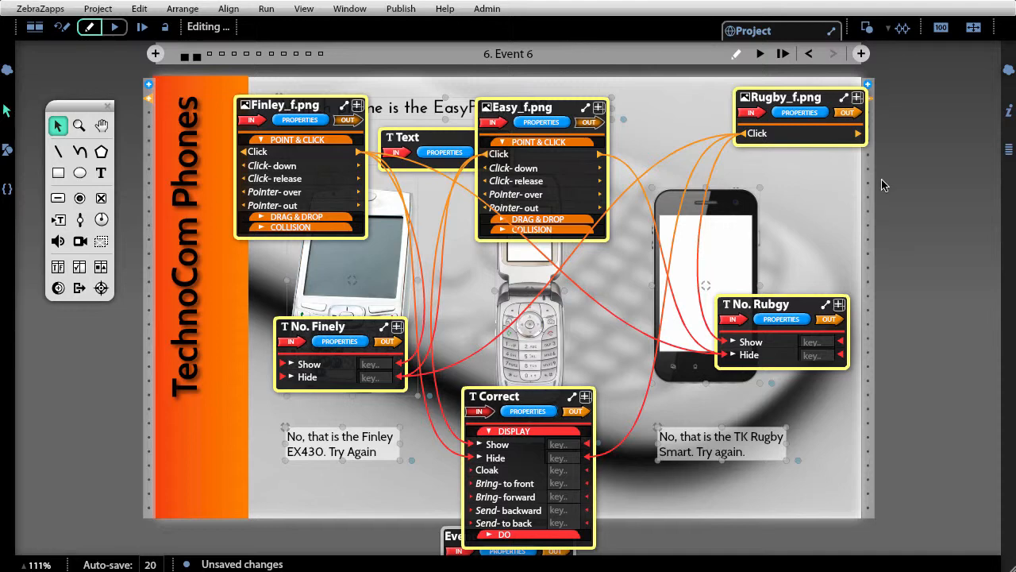
{"action": "left_click", "coordinate": [904, 29]}
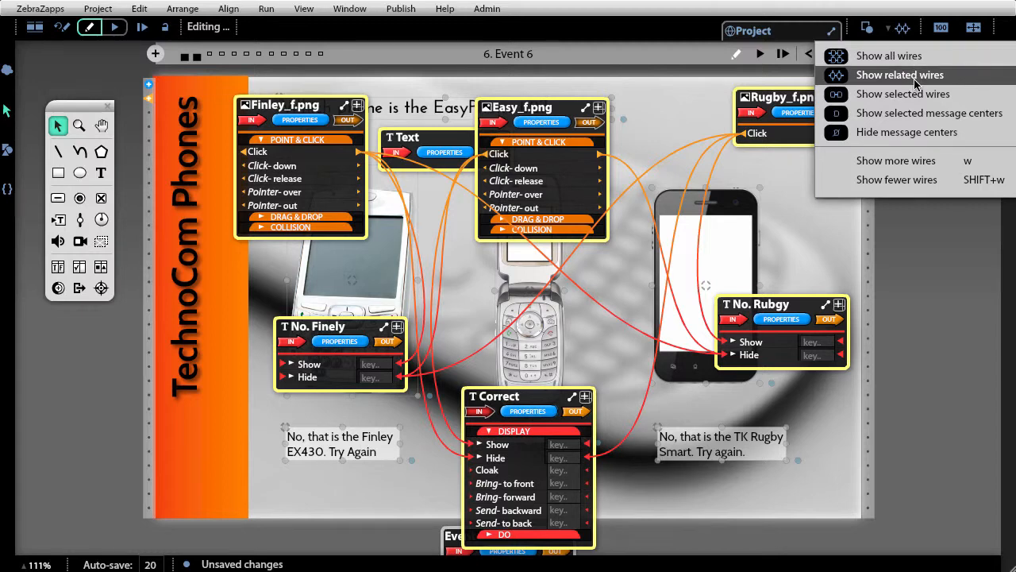
{"action": "left_click", "coordinate": [913, 133]}
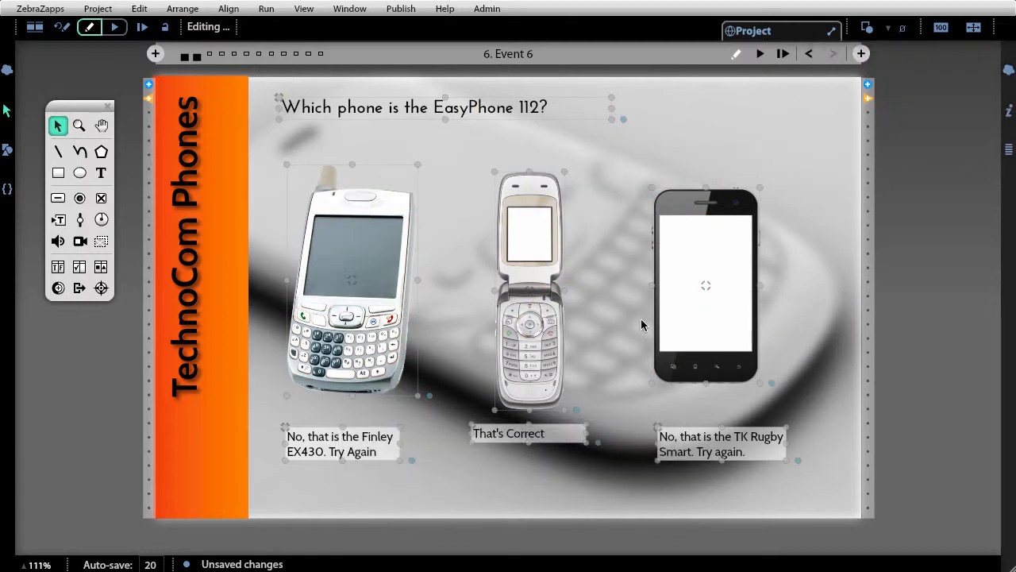
{"action": "left_click", "coordinate": [304, 10]}
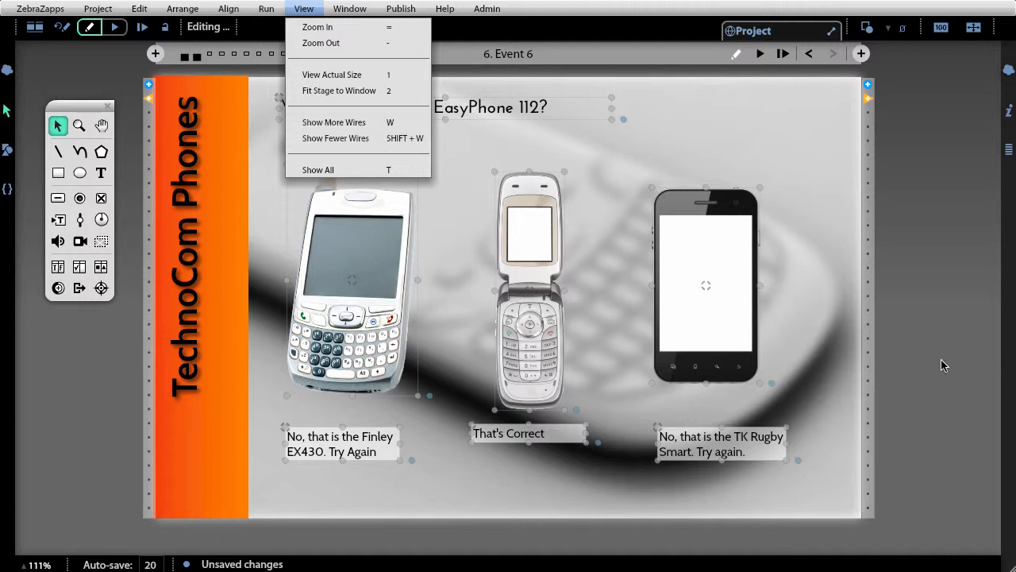
{"action": "left_click", "coordinate": [903, 28]}
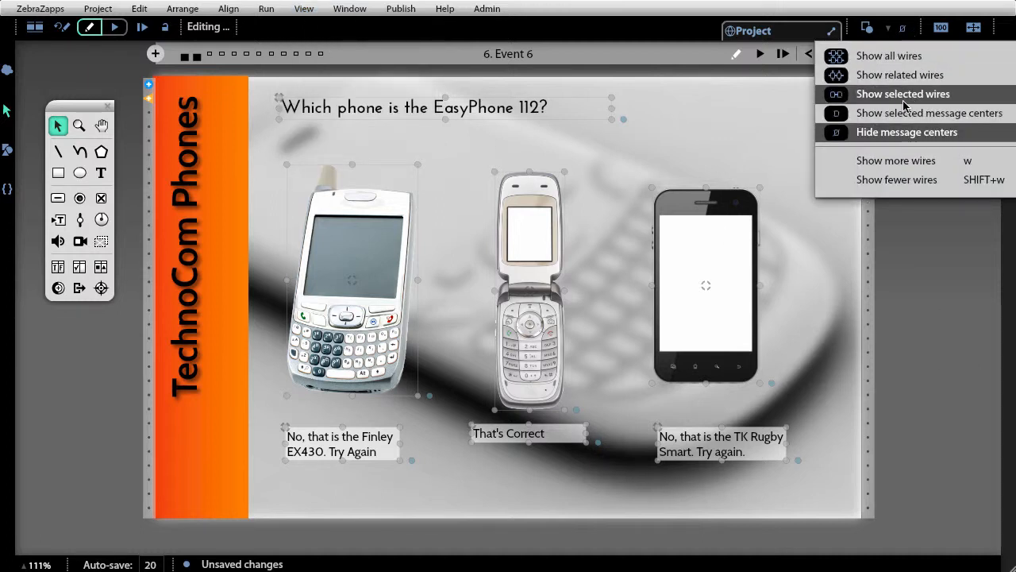
{"action": "left_click", "coordinate": [902, 94]}
{"action": "left_click", "coordinate": [905, 29]}
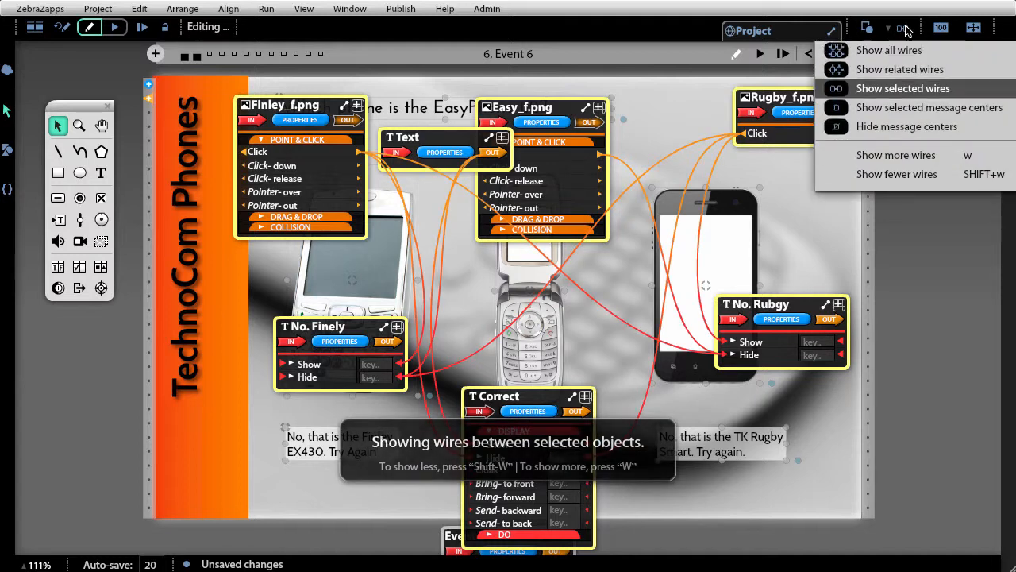
{"action": "left_click", "coordinate": [907, 134]}
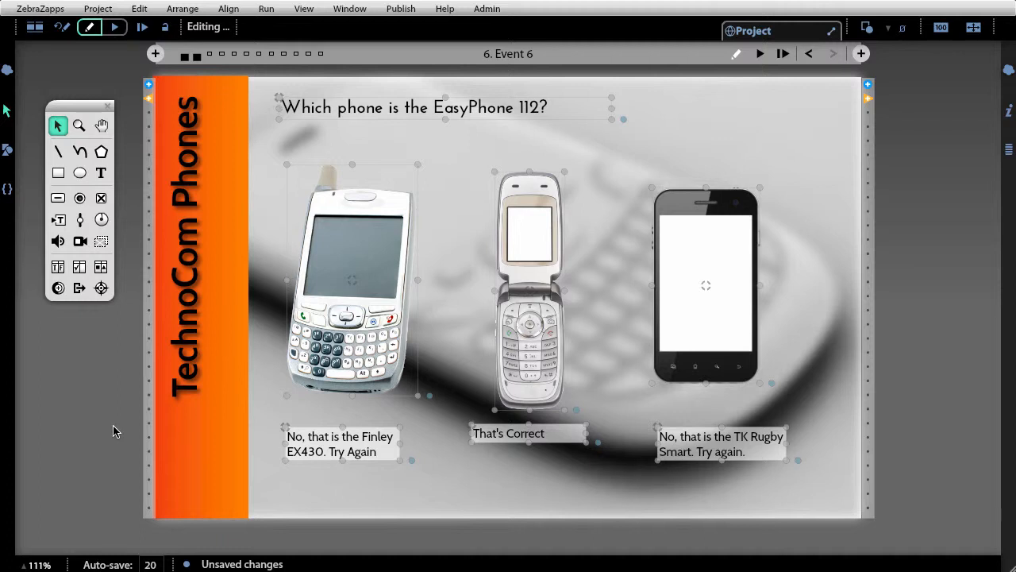
{"action": "left_click", "coordinate": [101, 242]}
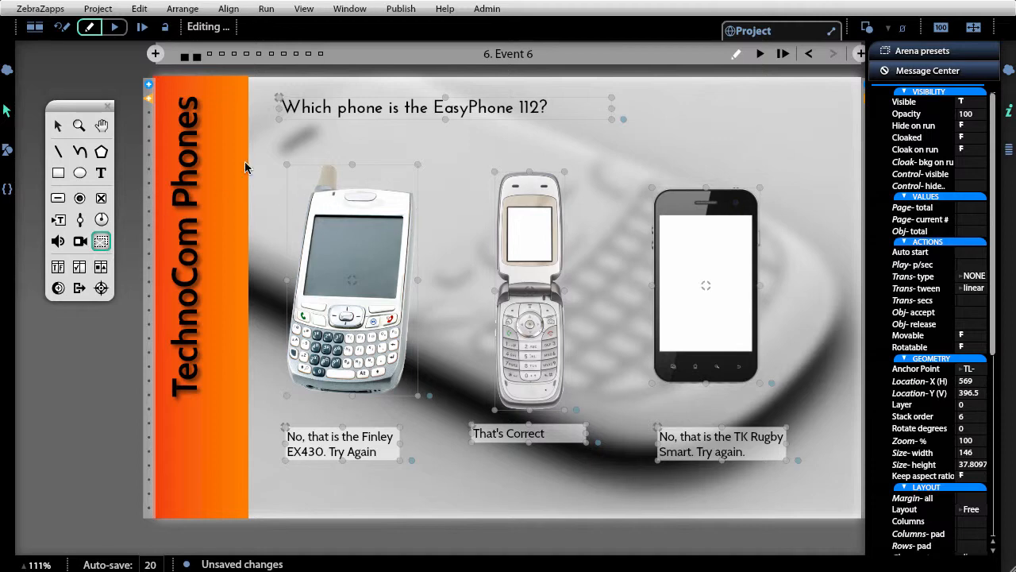
{"action": "left_click_drag", "start_coordinate": [241, 103], "coordinate": [823, 482]}
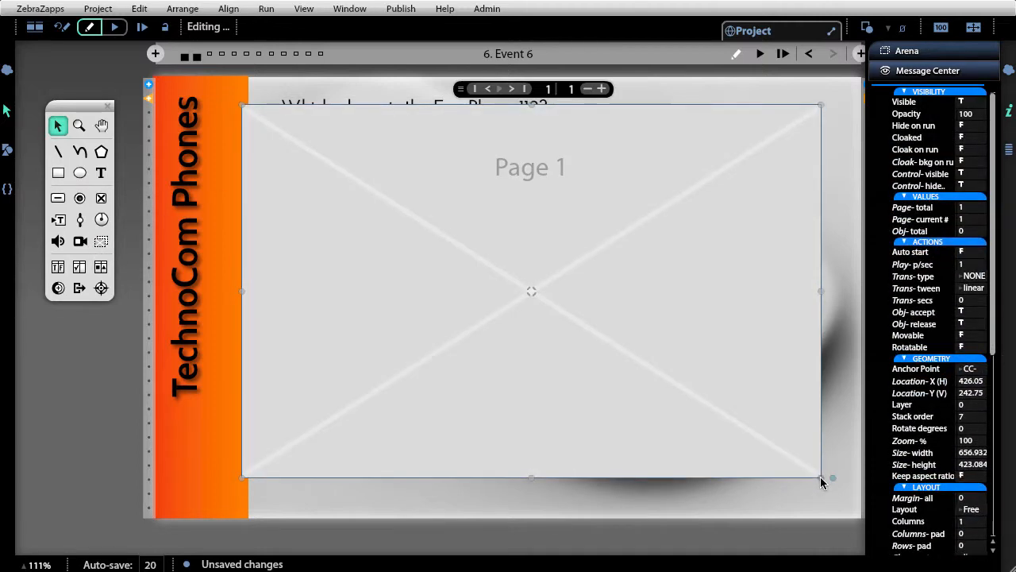
{"action": "key", "text": "Delete"}
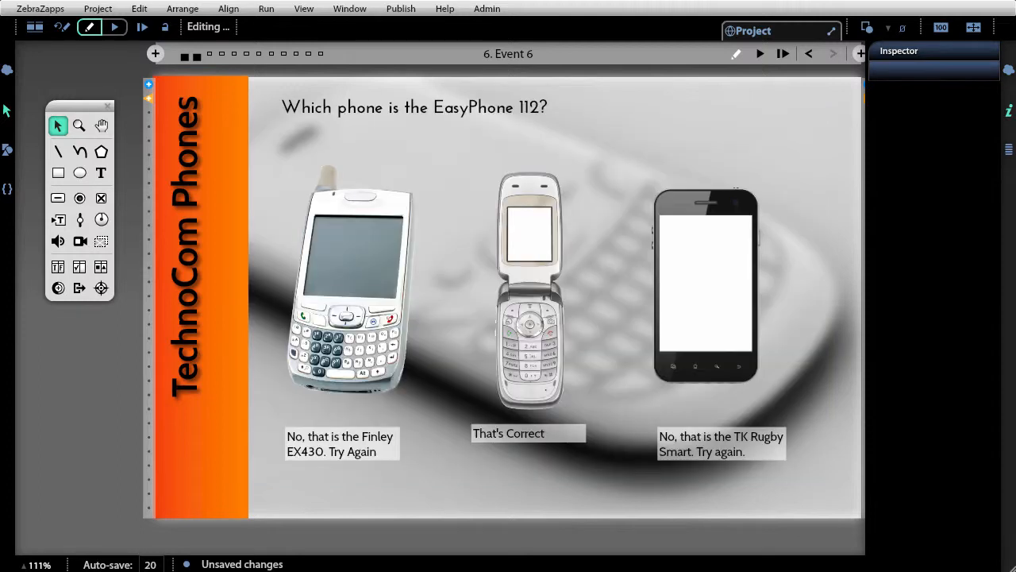
- Select the question, the three phone images and the three feedback texts, and make them into an arena
{"action": "left_click", "coordinate": [759, 450]}
{"action": "left_click", "coordinate": [576, 435], "text": "shift"}
{"action": "left_click", "coordinate": [335, 445], "text": "shift"}
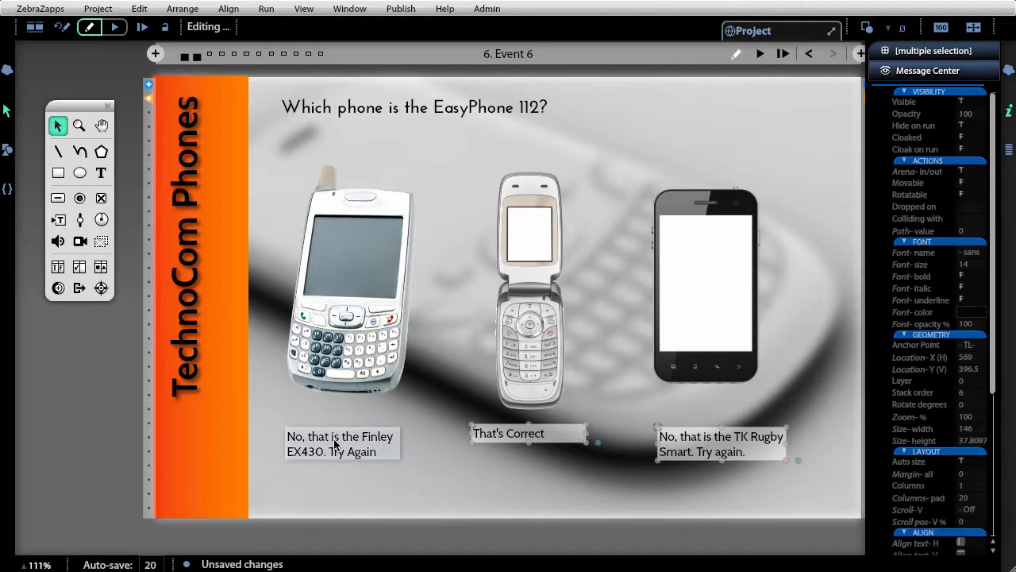
{"action": "left_click", "coordinate": [356, 343], "text": "shift"}
{"action": "left_click", "coordinate": [537, 321], "text": "shift"}
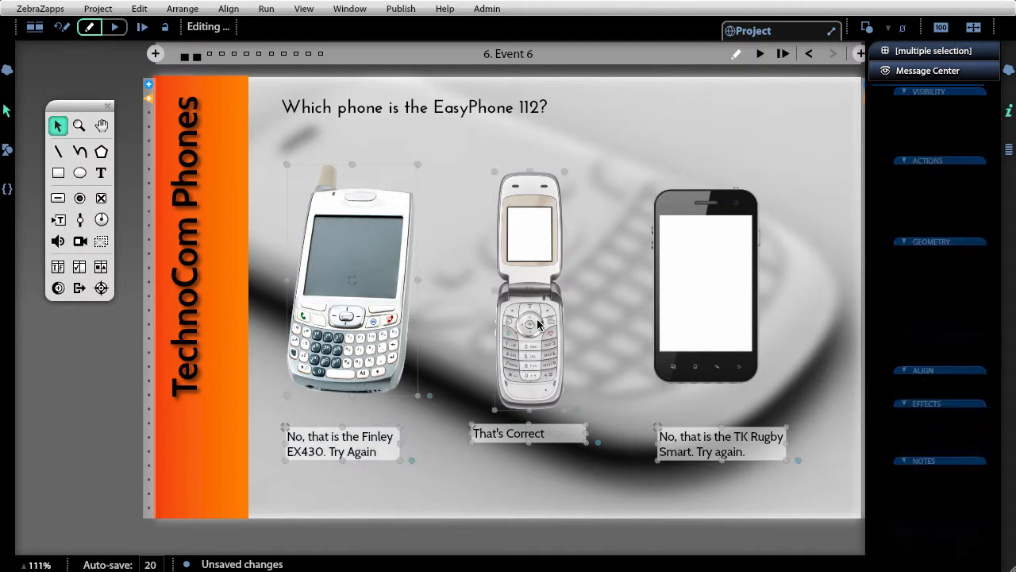
{"action": "left_click", "coordinate": [676, 297], "text": "shift"}
{"action": "left_click", "coordinate": [492, 105], "text": "shift"}
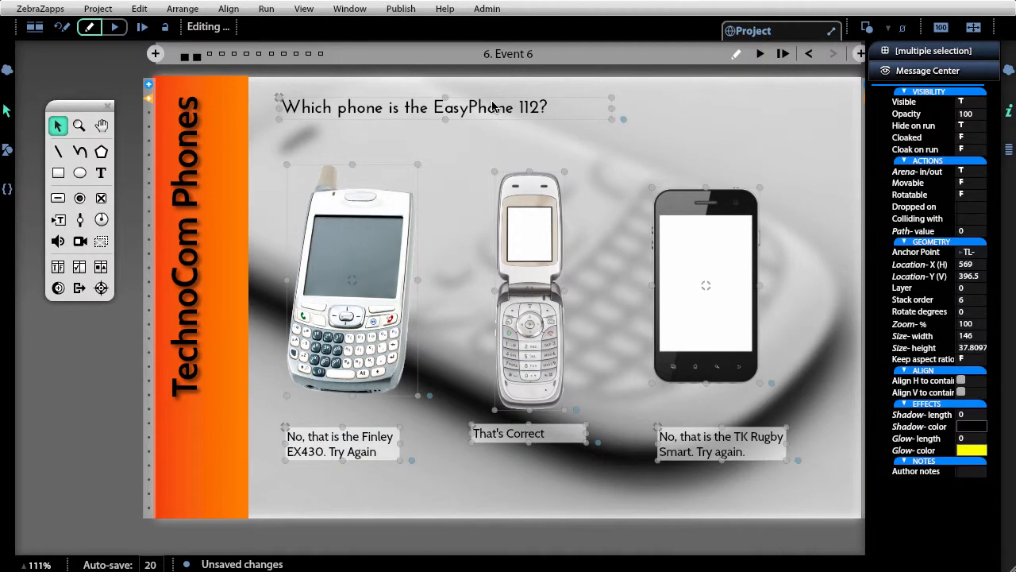
{"action": "left_click", "coordinate": [180, 8]}
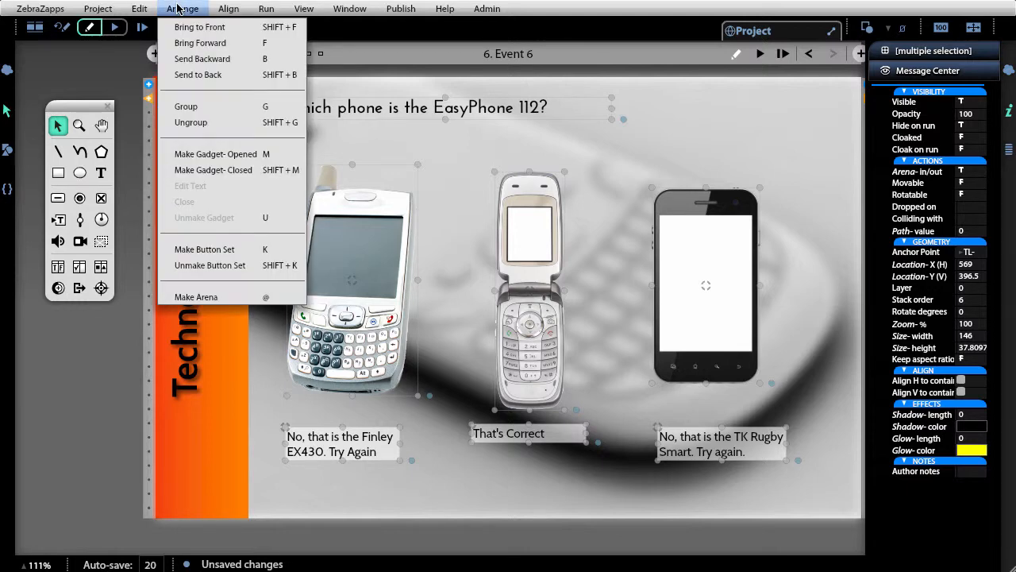
{"action": "left_click", "coordinate": [214, 297]}
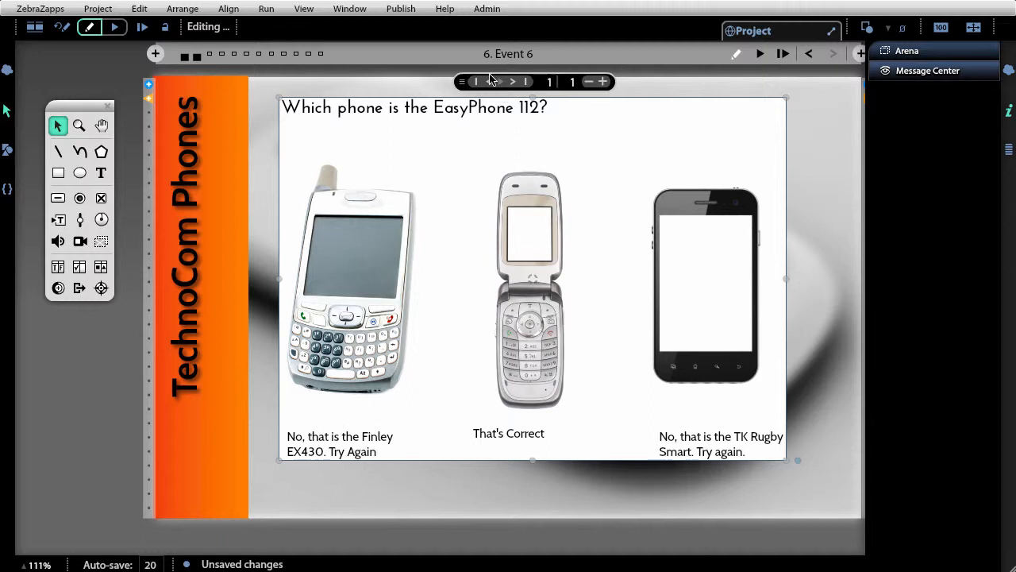
{"action": "left_click", "coordinate": [603, 81]}
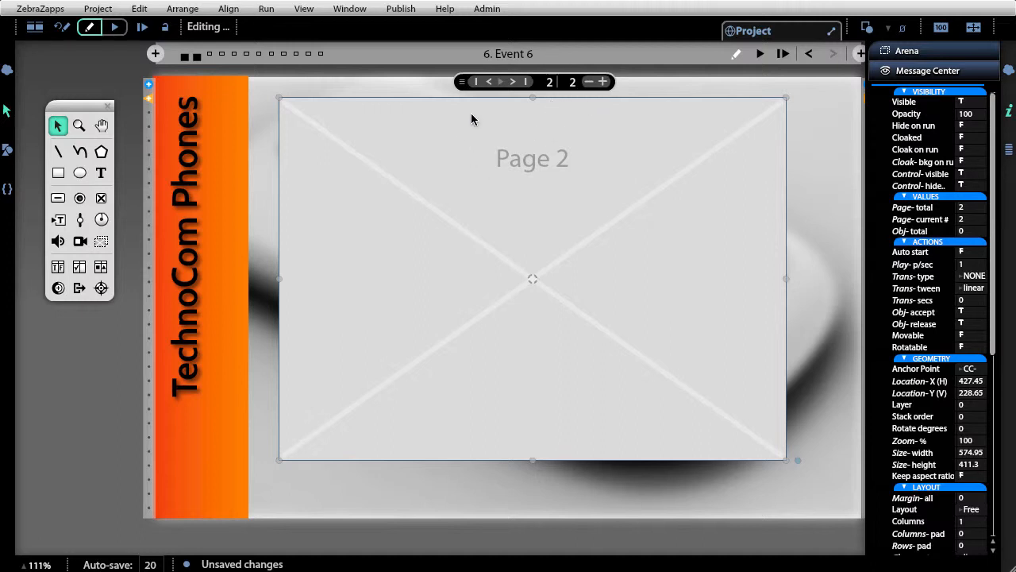
{"action": "left_click", "coordinate": [490, 81]}
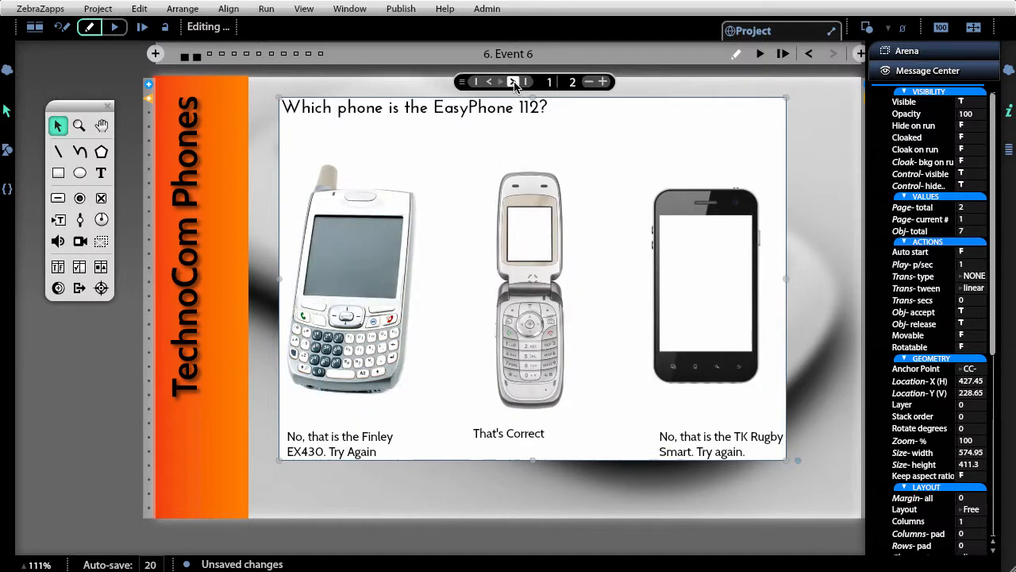
{"action": "left_click", "coordinate": [513, 81]}
{"action": "left_click", "coordinate": [490, 82]}
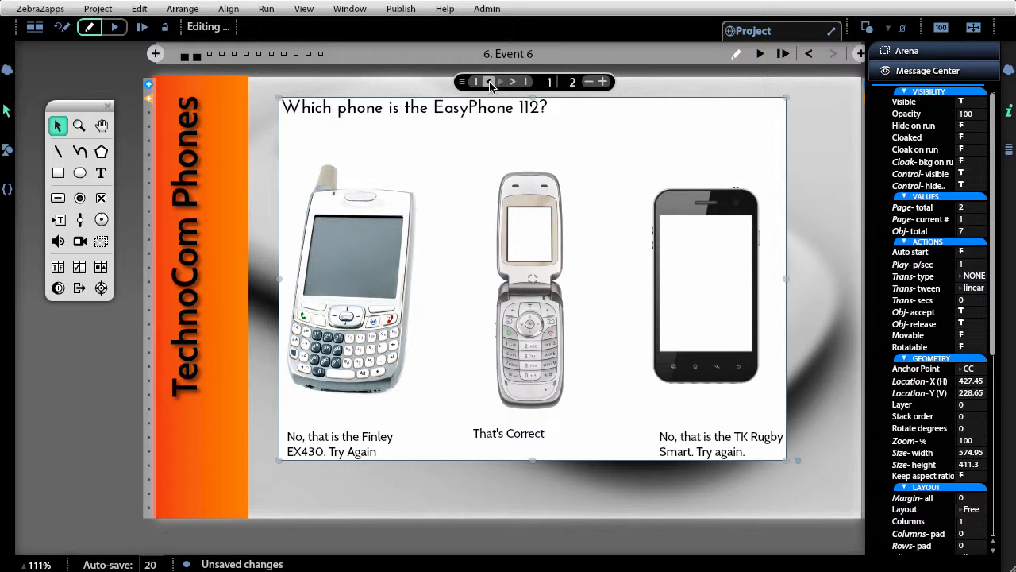
{"action": "left_click", "coordinate": [513, 82]}
{"action": "left_click", "coordinate": [489, 82]}
{"action": "left_click", "coordinate": [513, 82]}
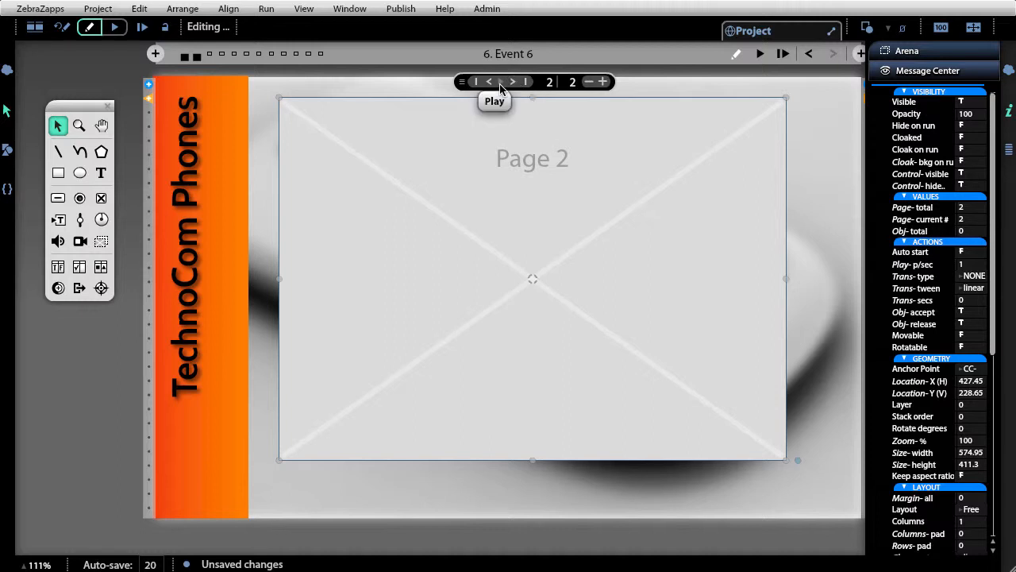
{"action": "left_click", "coordinate": [500, 86]}
{"action": "left_click", "coordinate": [500, 83]}
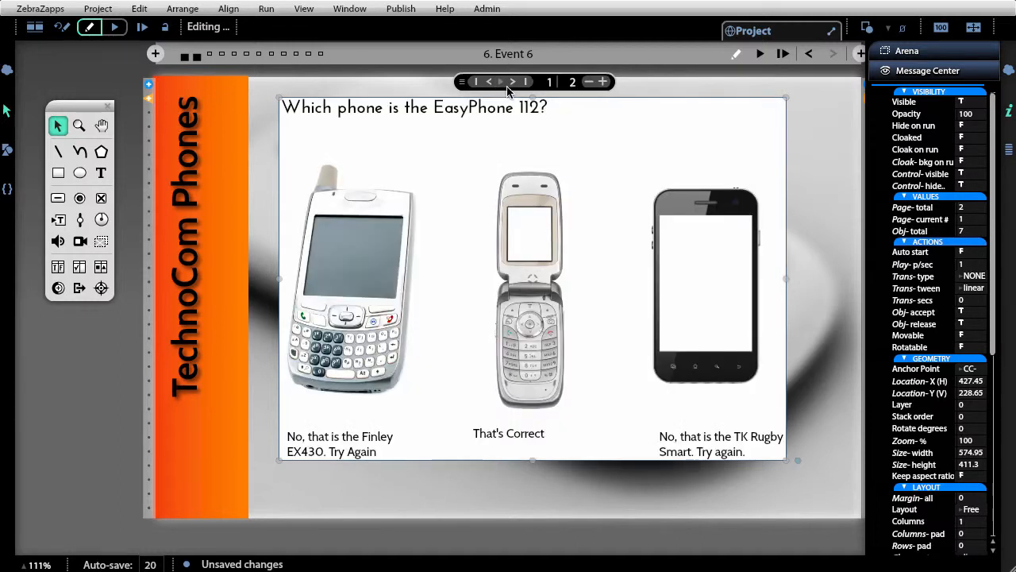
{"action": "left_click", "coordinate": [512, 81]}
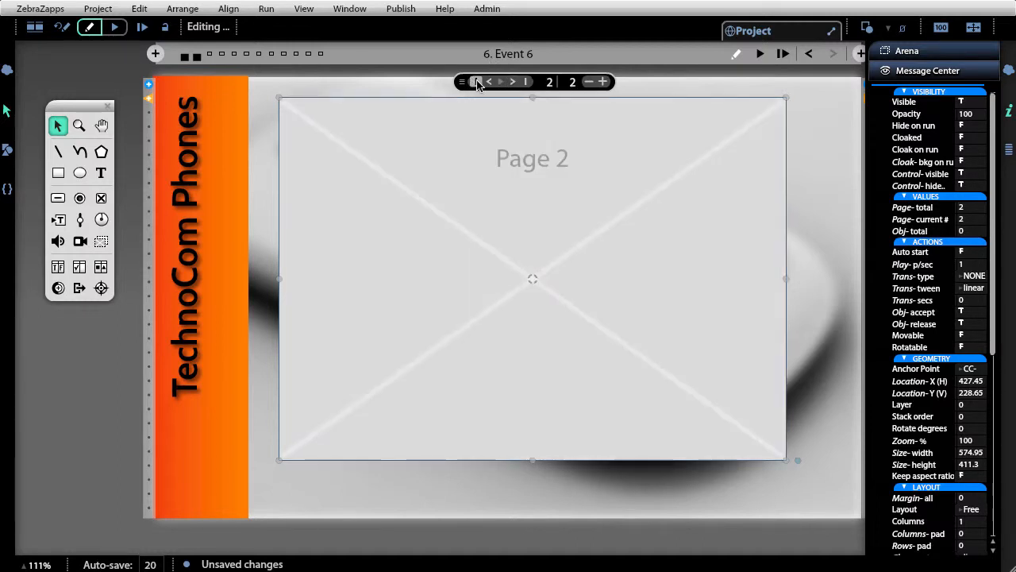
{"action": "left_click", "coordinate": [480, 85]}
{"action": "left_click", "coordinate": [512, 83]}
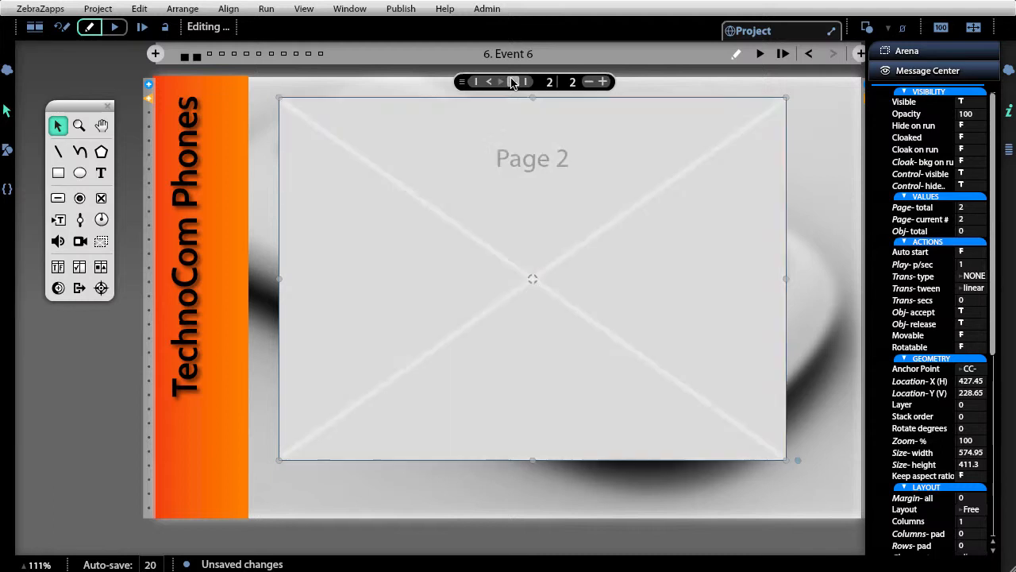
{"action": "left_click", "coordinate": [589, 82]}
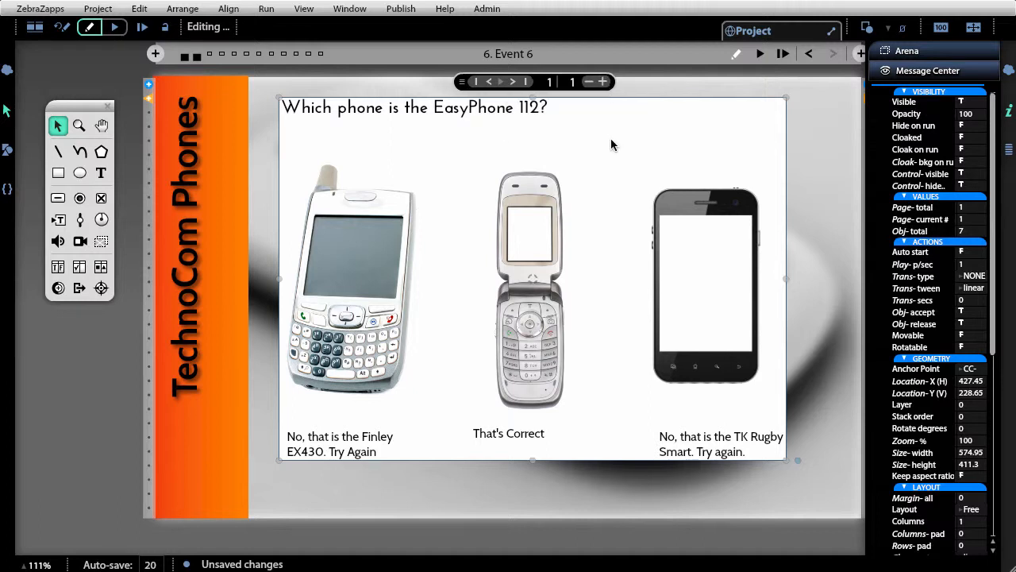
- Duplicate the quiz page as a second page of the arena and flip between the two pages
{"action": "left_click", "coordinate": [605, 82]}
{"action": "left_click", "coordinate": [488, 82]}
{"action": "left_click", "coordinate": [514, 82]}
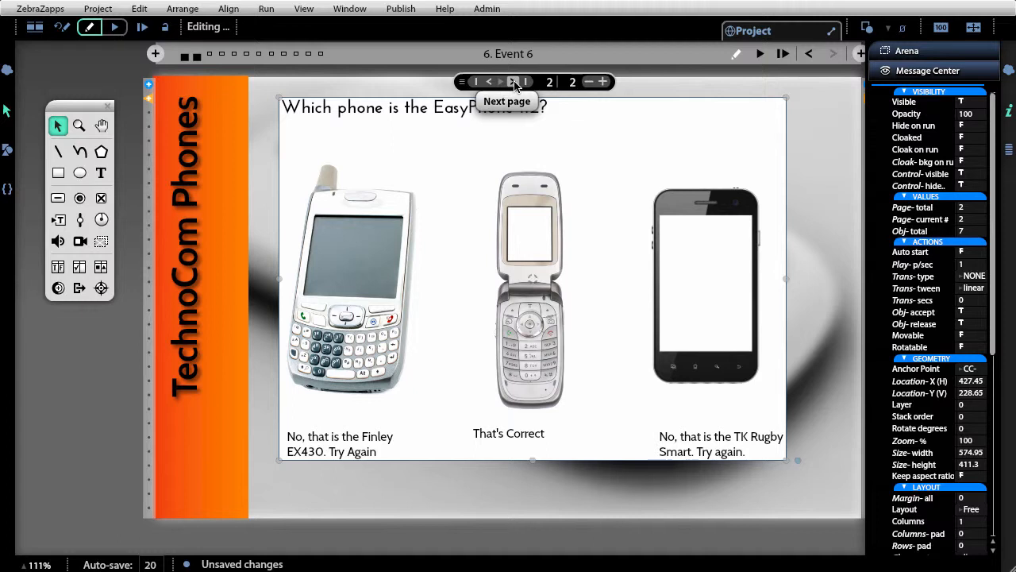
{"action": "left_click", "coordinate": [488, 82]}
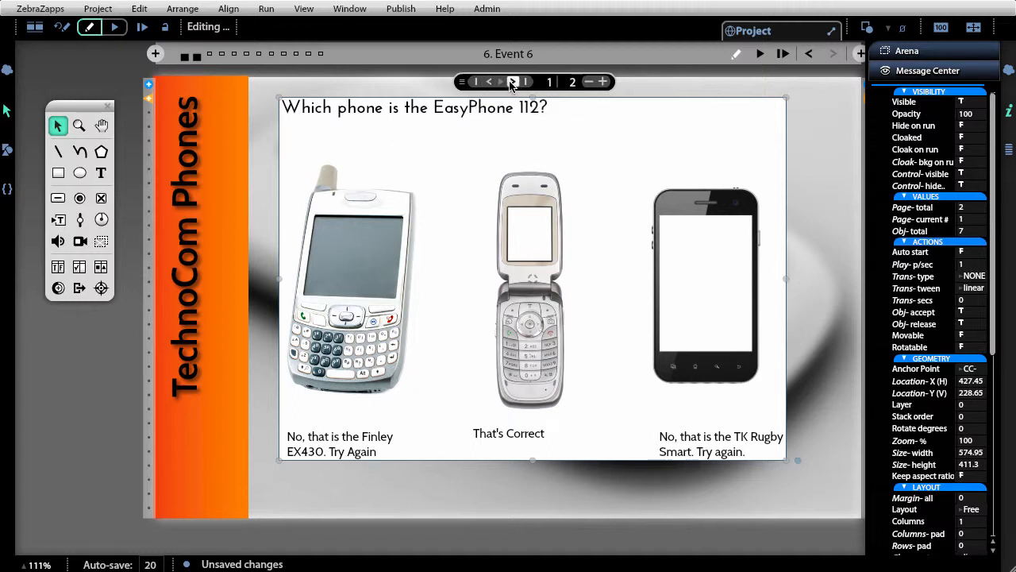
{"action": "left_click", "coordinate": [512, 84]}
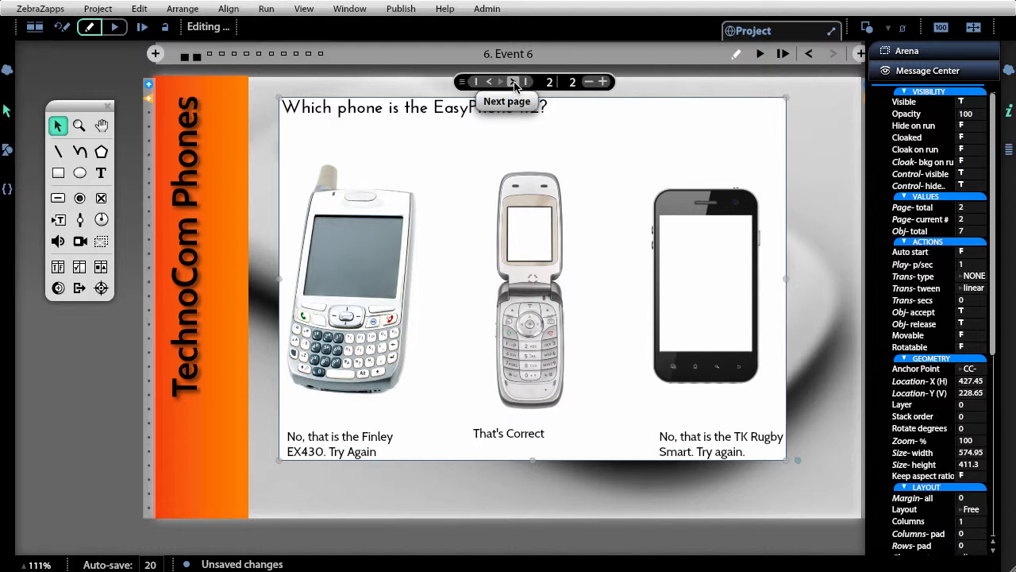
- Run the event and test clicking each of the three phones, then return to editing
{"action": "left_click", "coordinate": [761, 54]}
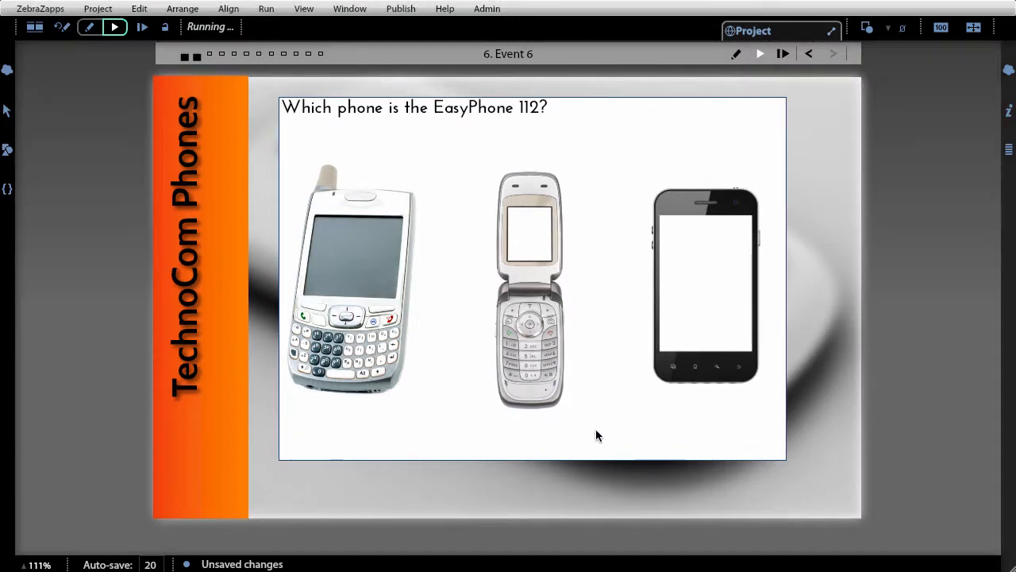
{"action": "left_click", "coordinate": [705, 302]}
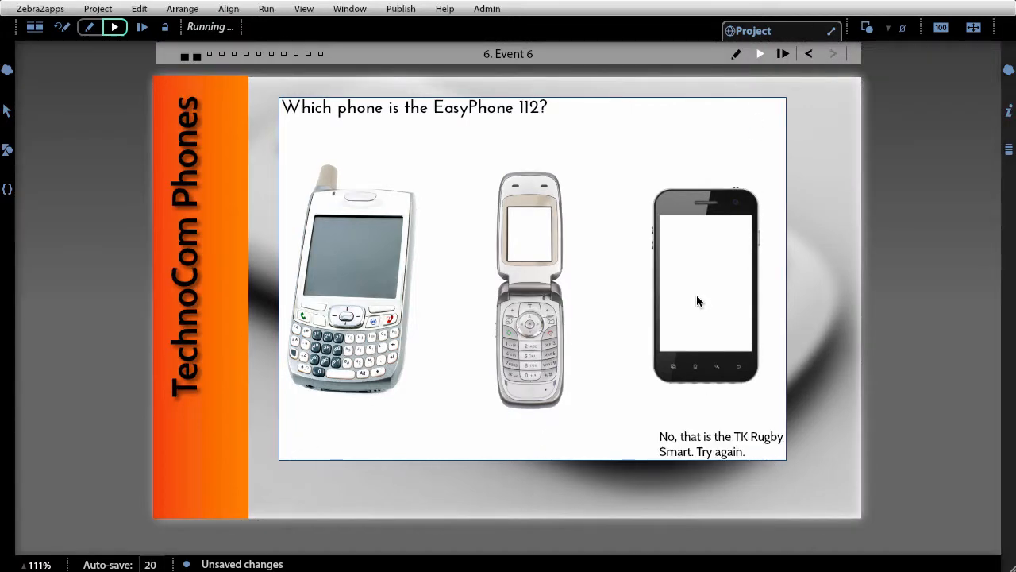
{"action": "left_click", "coordinate": [524, 235]}
{"action": "left_click", "coordinate": [345, 256]}
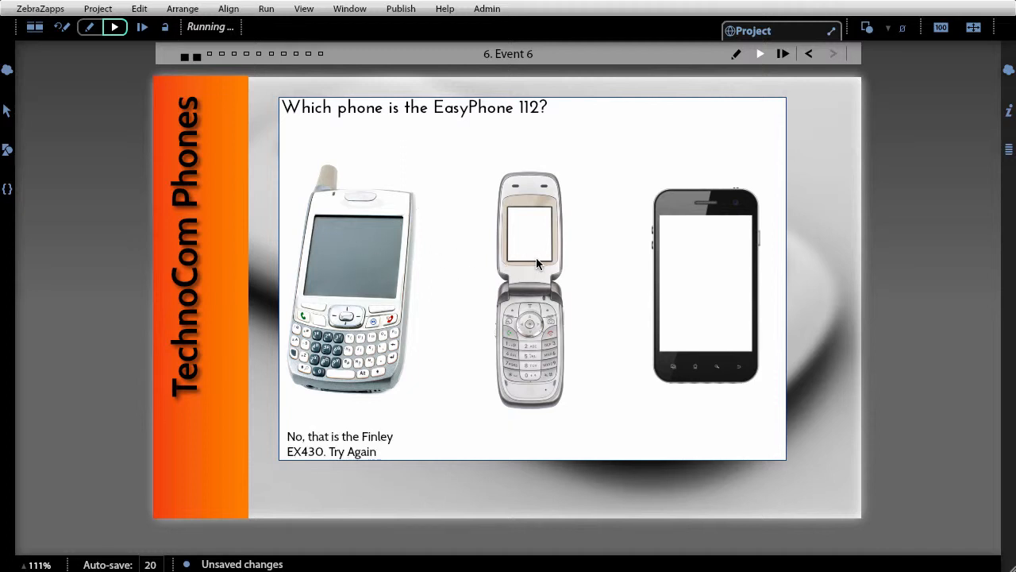
{"action": "left_click", "coordinate": [551, 257]}
{"action": "left_click", "coordinate": [711, 263]}
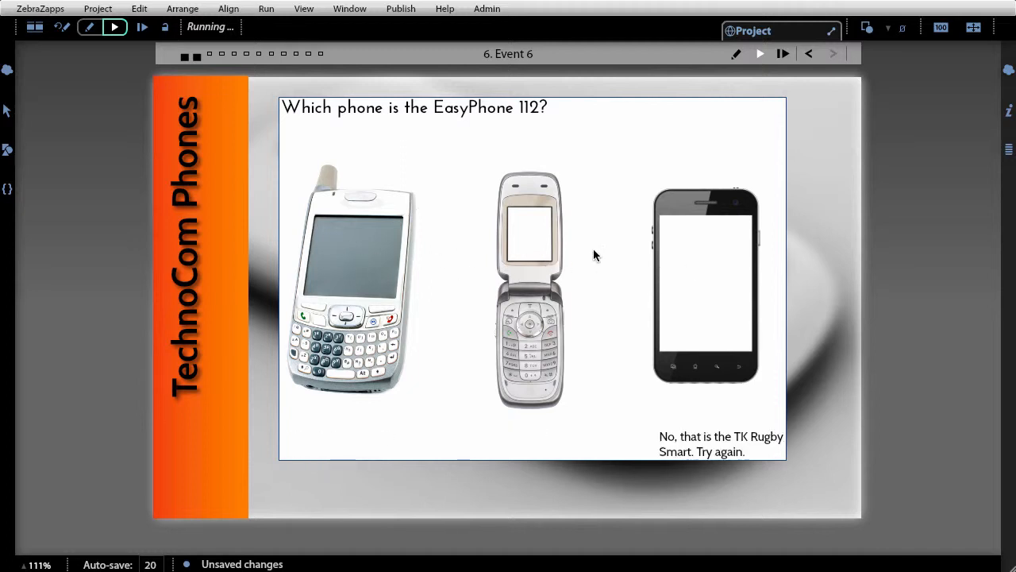
{"action": "left_click", "coordinate": [541, 234]}
{"action": "left_click", "coordinate": [393, 249]}
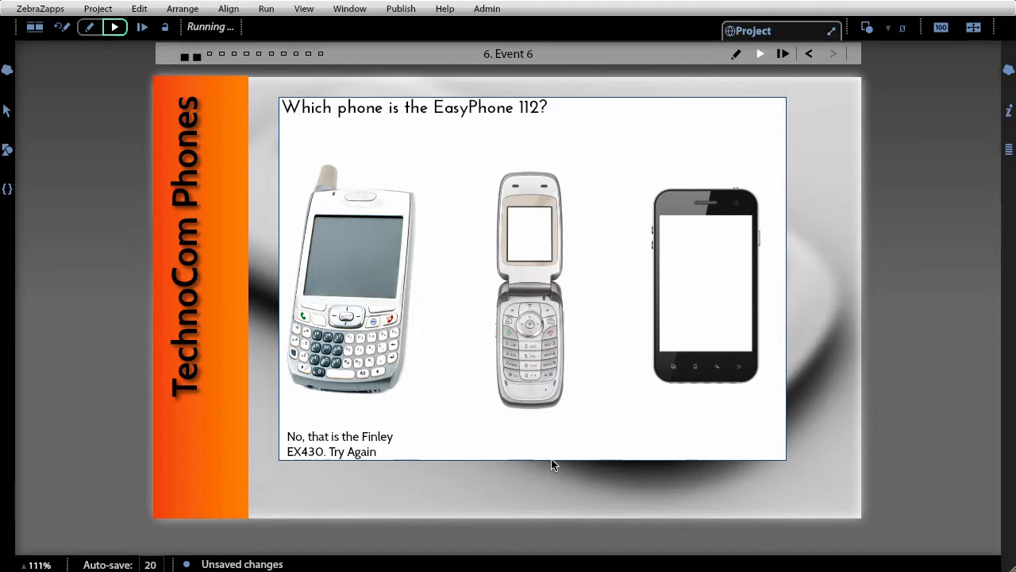
{"action": "left_click", "coordinate": [90, 28]}
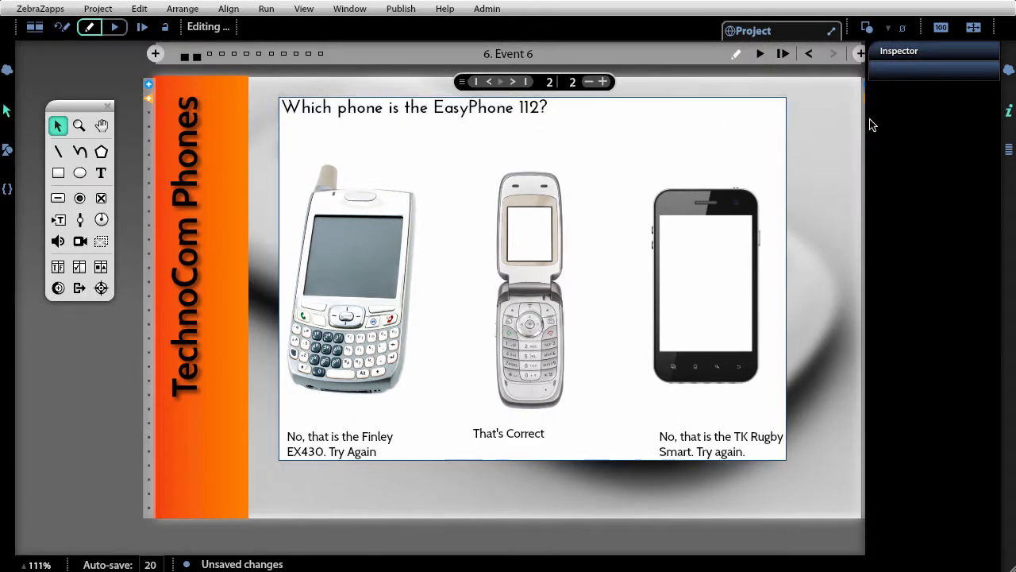
- Set the wire view to show related wires
{"action": "left_click", "coordinate": [911, 30]}
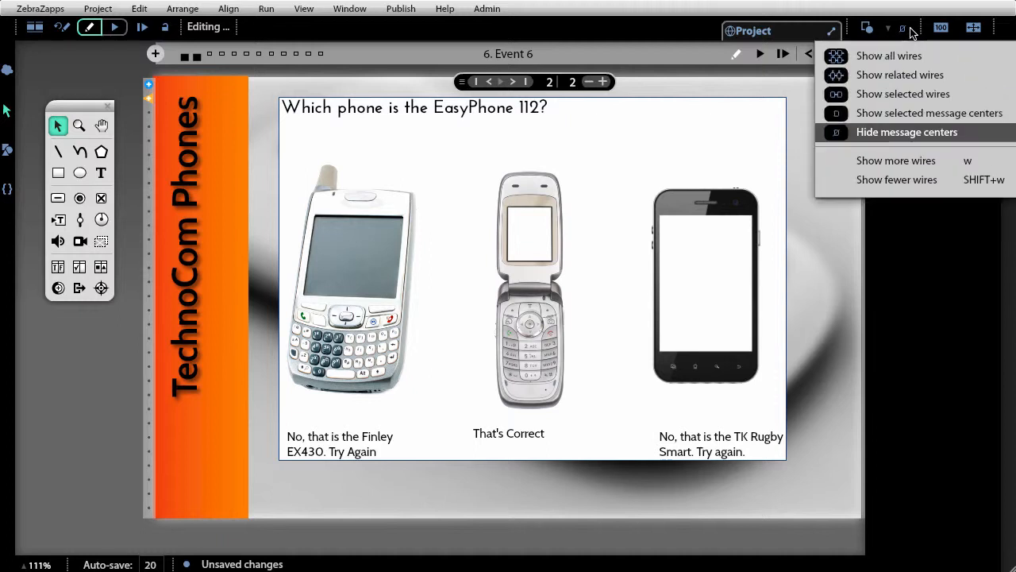
{"action": "left_click", "coordinate": [912, 76]}
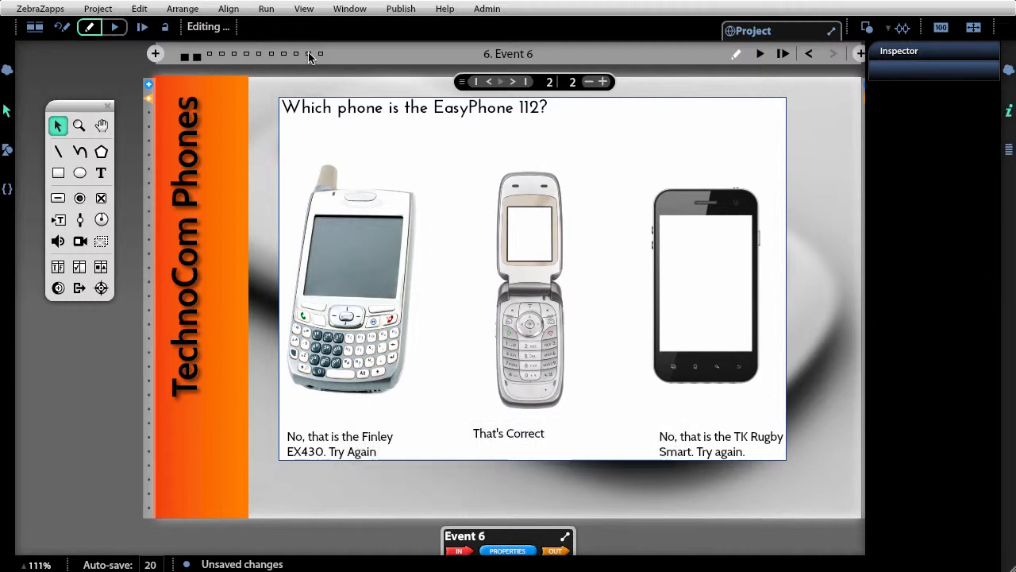
{"action": "left_click", "coordinate": [309, 7]}
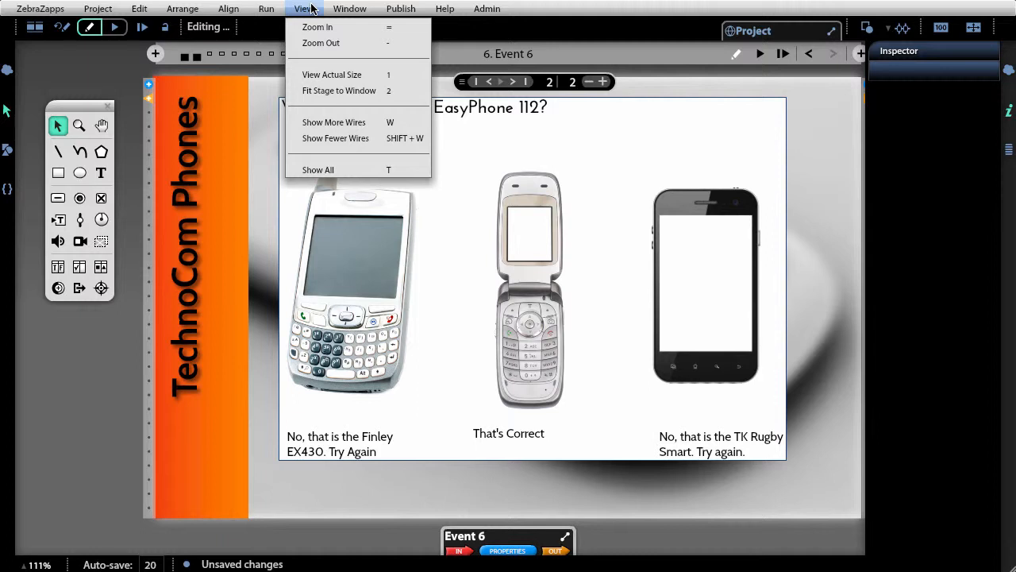
{"action": "left_click", "coordinate": [309, 8]}
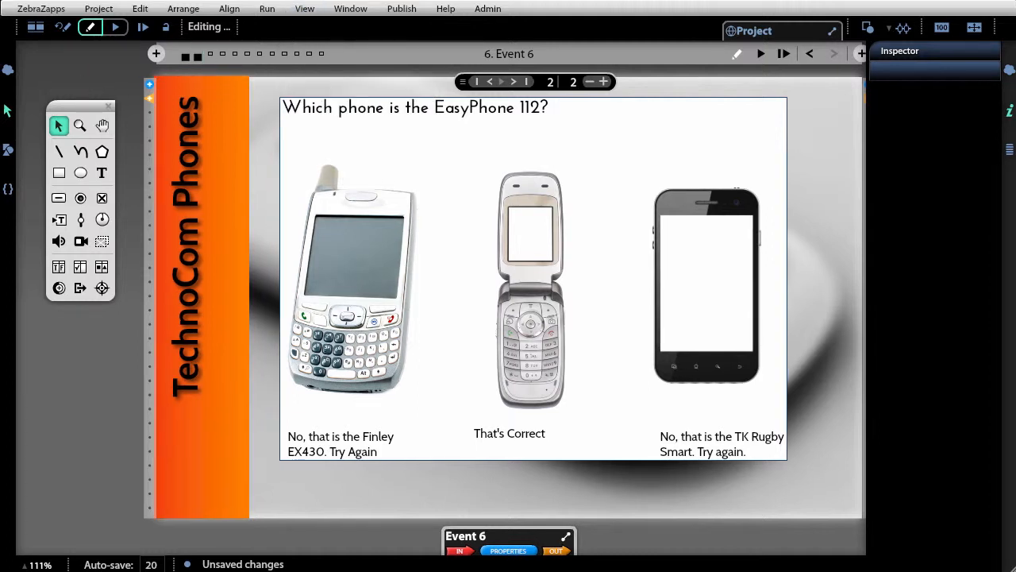
- On page 2, change the question to "Which phone is the TK Rugby Smart?"
{"action": "left_click", "coordinate": [495, 81]}
{"action": "left_click", "coordinate": [513, 82]}
{"action": "left_click", "coordinate": [462, 113]}
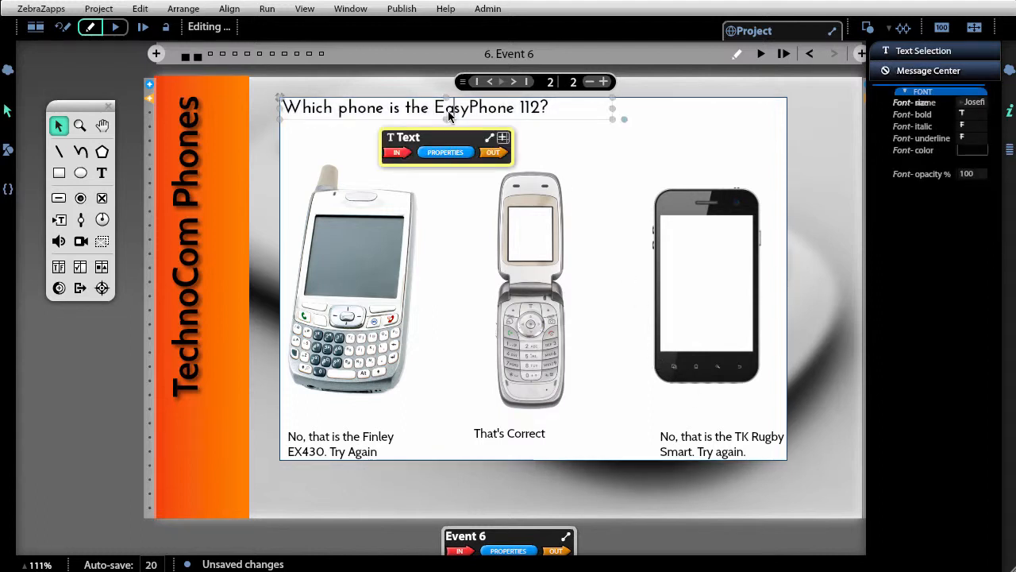
{"action": "left_click_drag", "start_coordinate": [435, 112], "coordinate": [537, 117]}
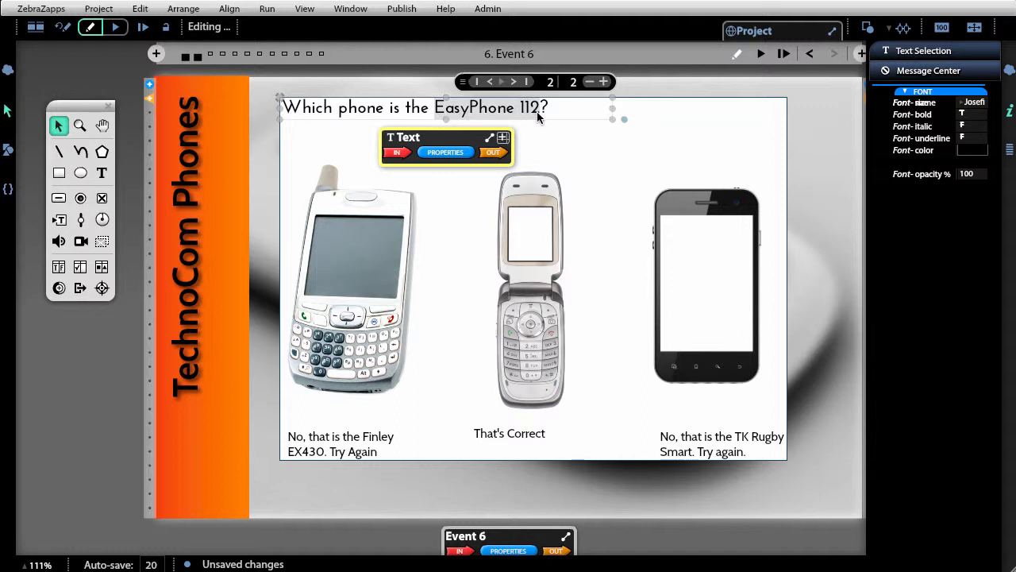
{"action": "type", "text": "T"}
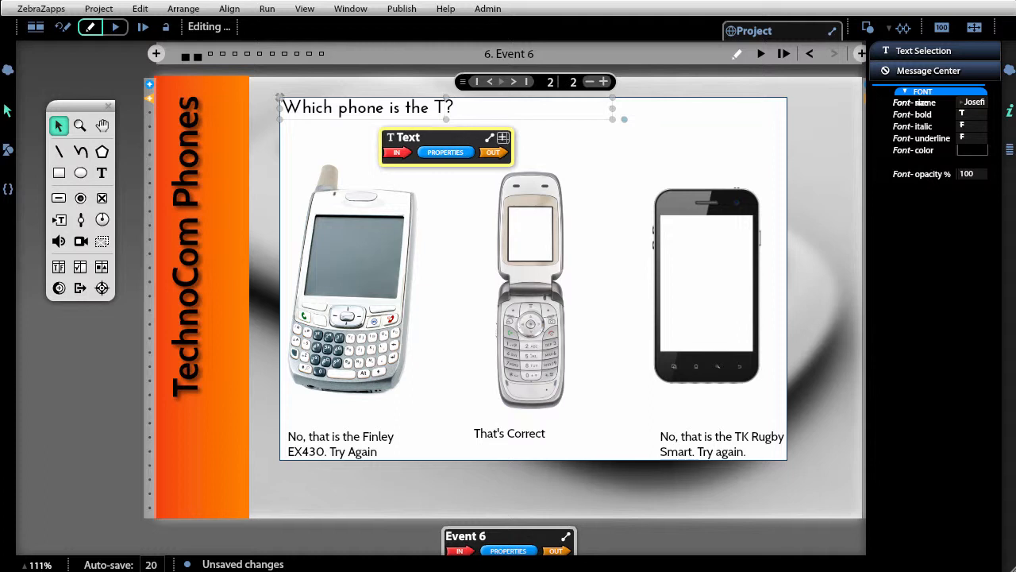
{"action": "type", "text": "K Rub"}
{"action": "key", "text": "BackSpace"}
{"action": "type", "text": "gby Smar"}
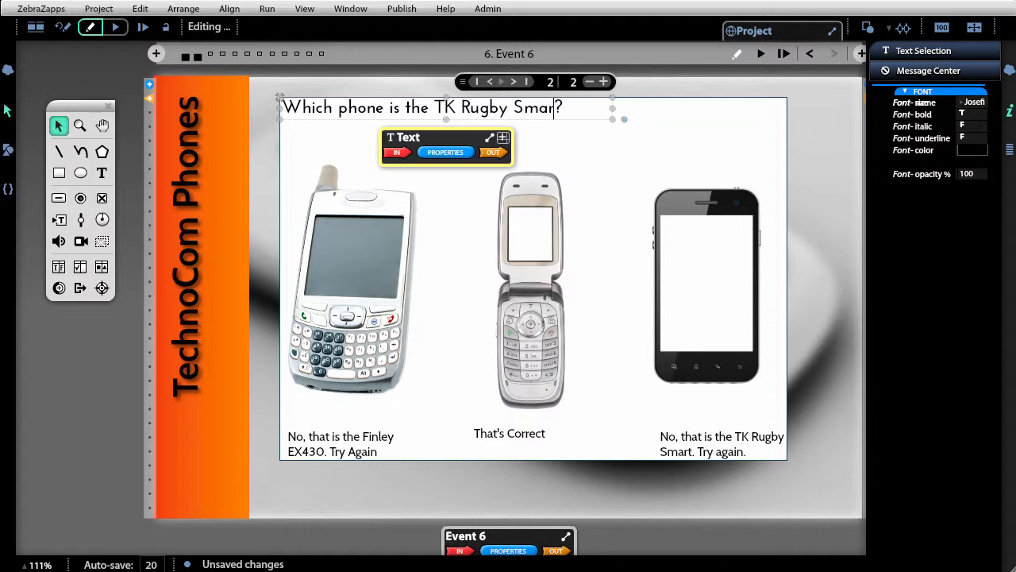
{"action": "type", "text": "t"}
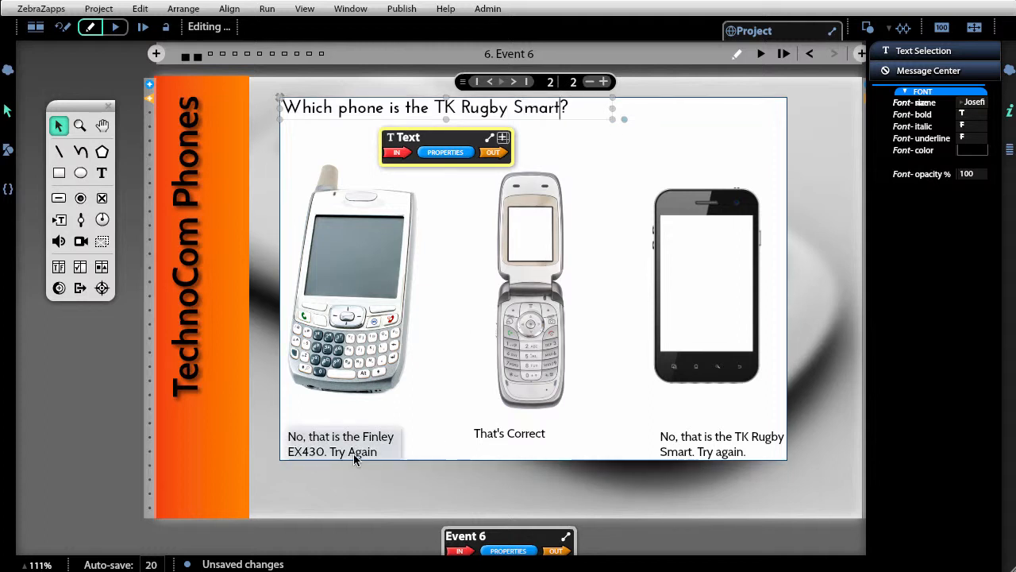
- Rewrite the middle phone's feedback as "No. This is the EasyPhone 112. Try Again." and widen its text box
{"action": "left_click", "coordinate": [532, 437]}
{"action": "double_click", "coordinate": [528, 438]}
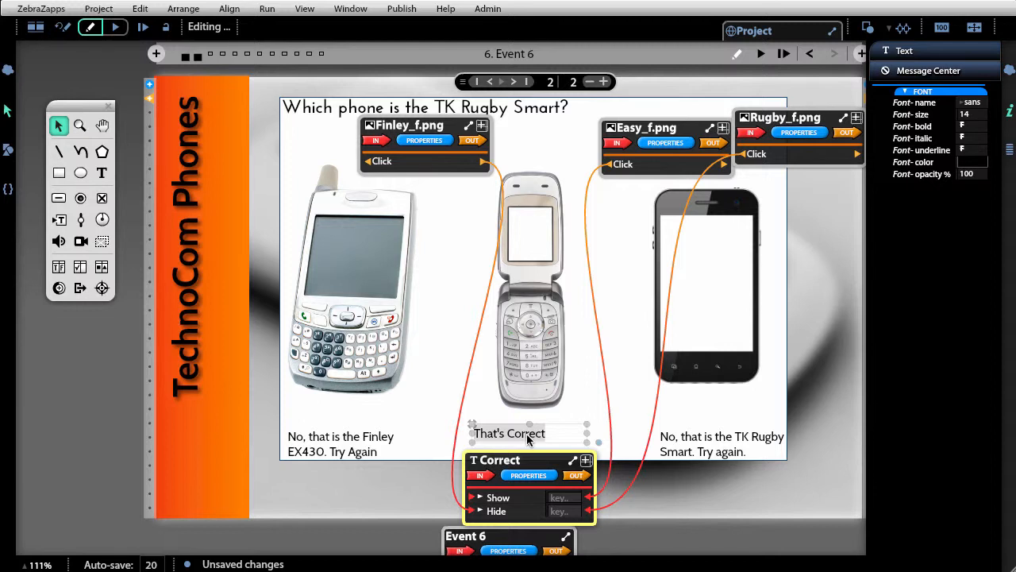
{"action": "type", "text": "No"}
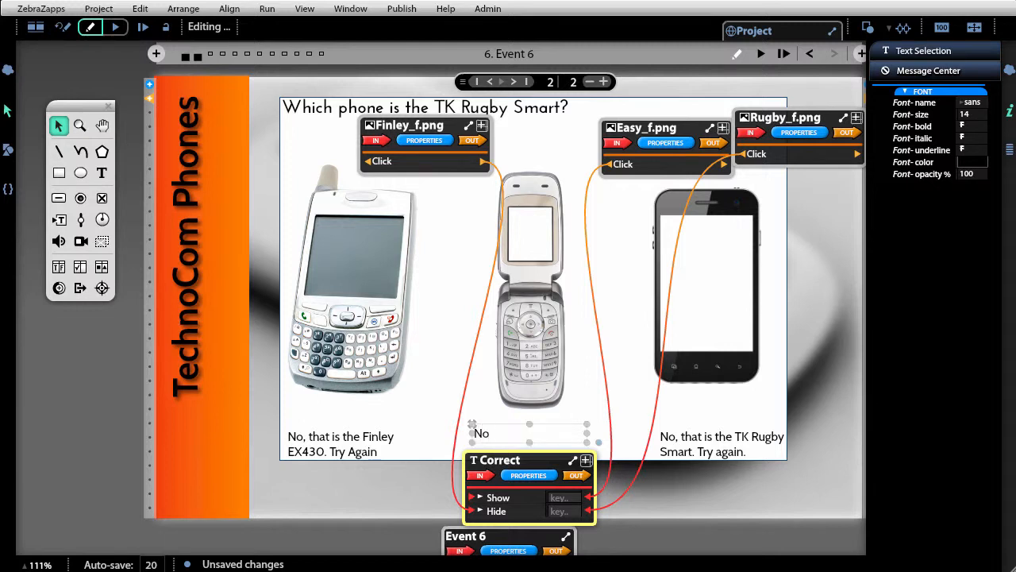
{"action": "type", "text": ". This is the EasyP"}
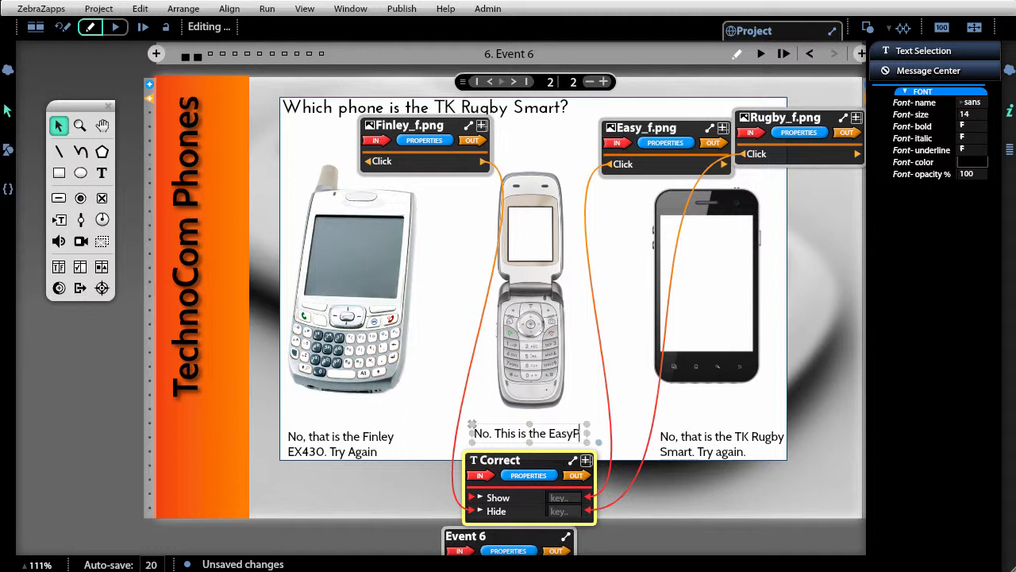
{"action": "type", "text": "hone 112"}
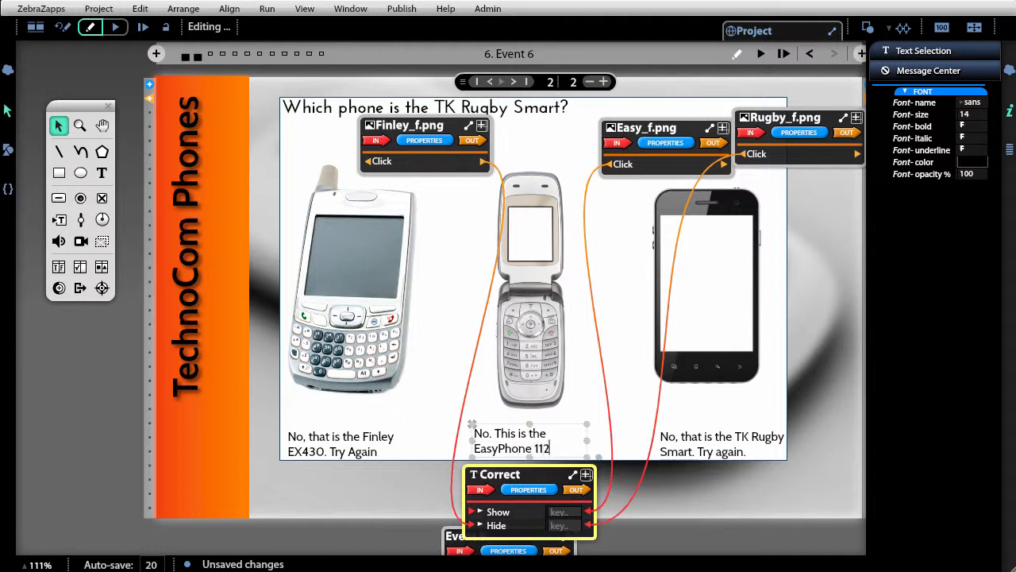
{"action": "type", "text": ". Try a"}
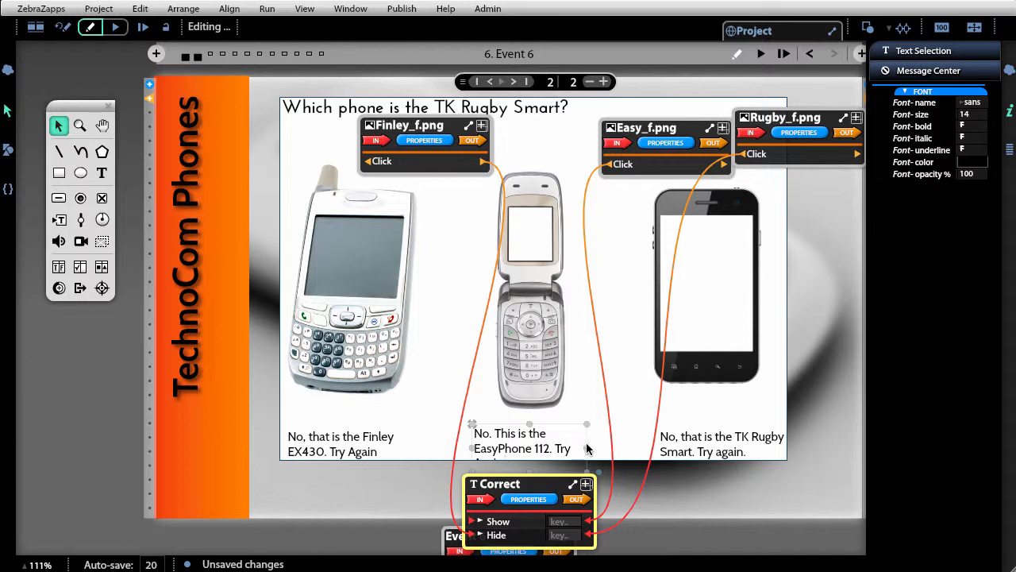
{"action": "left_click_drag", "start_coordinate": [586, 451], "coordinate": [610, 450]}
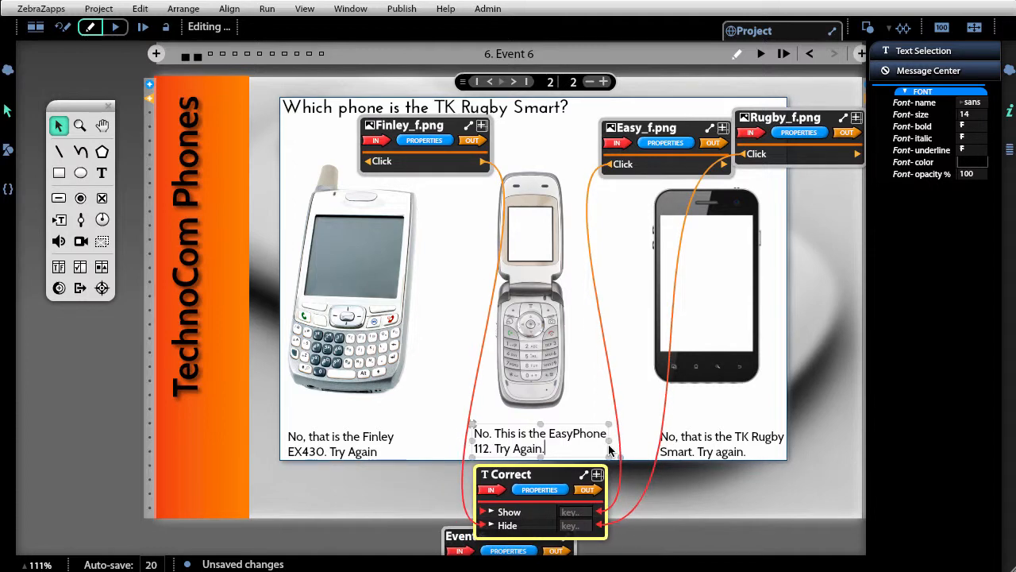
- Rewrite the right phone's feedback on page 2 as "Yes. That is correct."
{"action": "left_click", "coordinate": [748, 445]}
{"action": "double_click", "coordinate": [748, 444]}
{"action": "type", "text": "Y"}
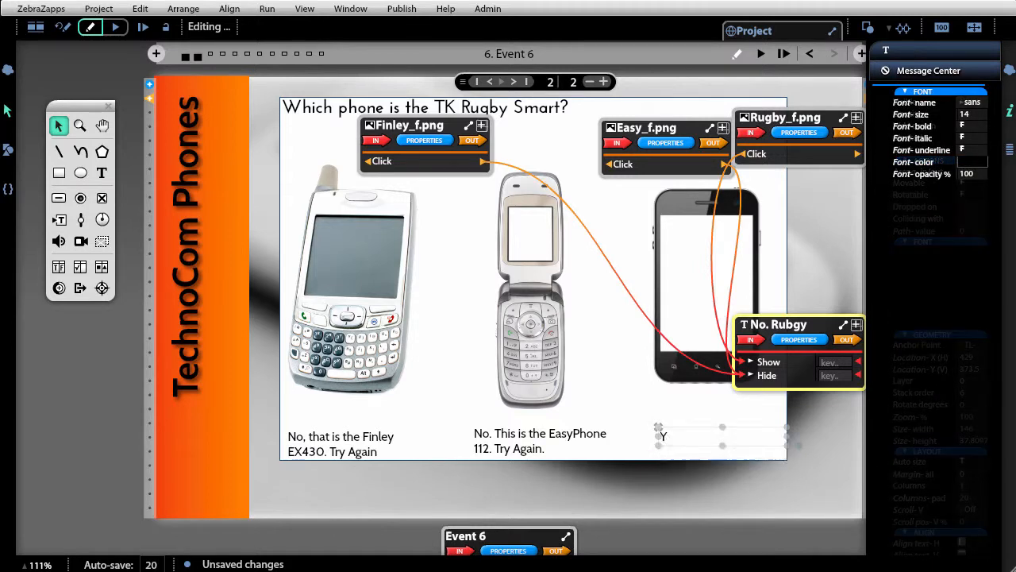
{"action": "type", "text": "es. Th"}
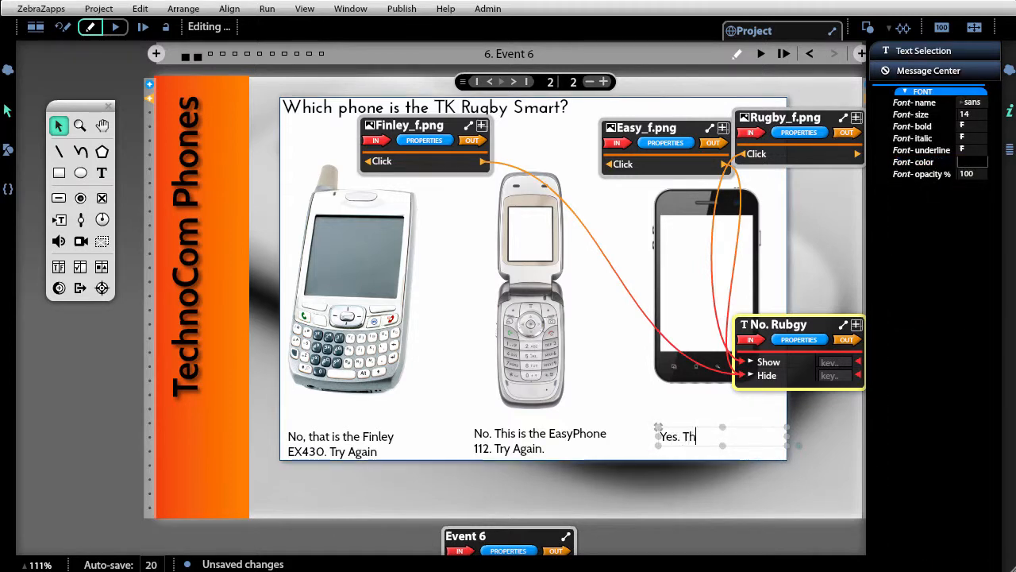
{"action": "type", "text": "at is correct"}
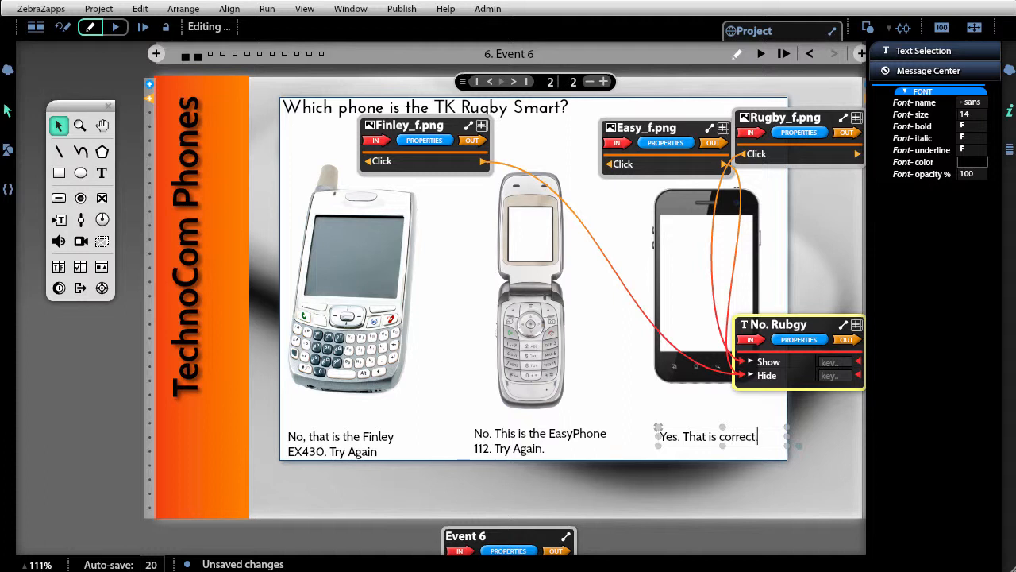
{"action": "type", "text": "."}
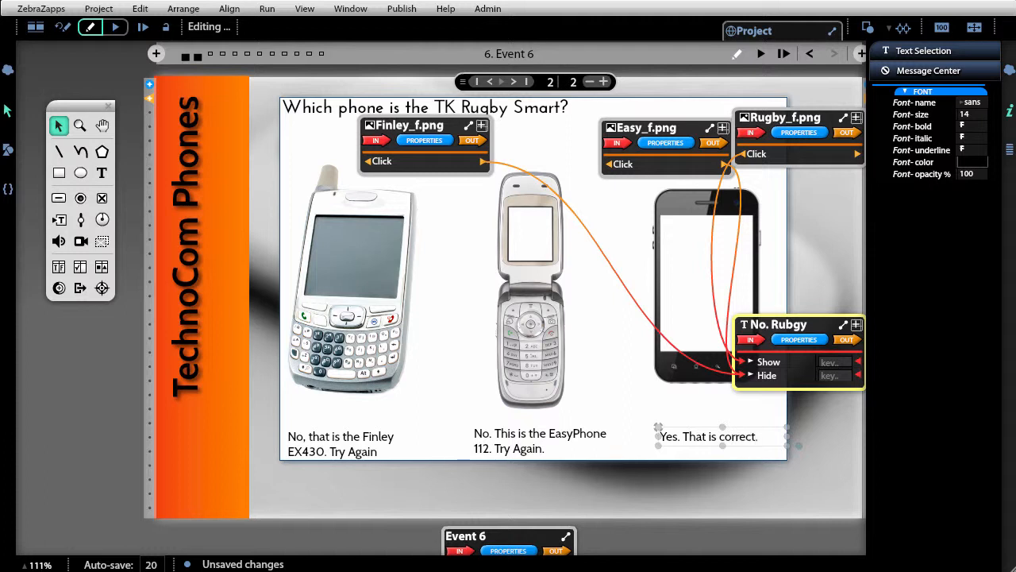
{"action": "left_click", "coordinate": [817, 460]}
- Flip between pages 1 and 2 of the arena to compare their questions and feedback texts
{"action": "left_click", "coordinate": [491, 82]}
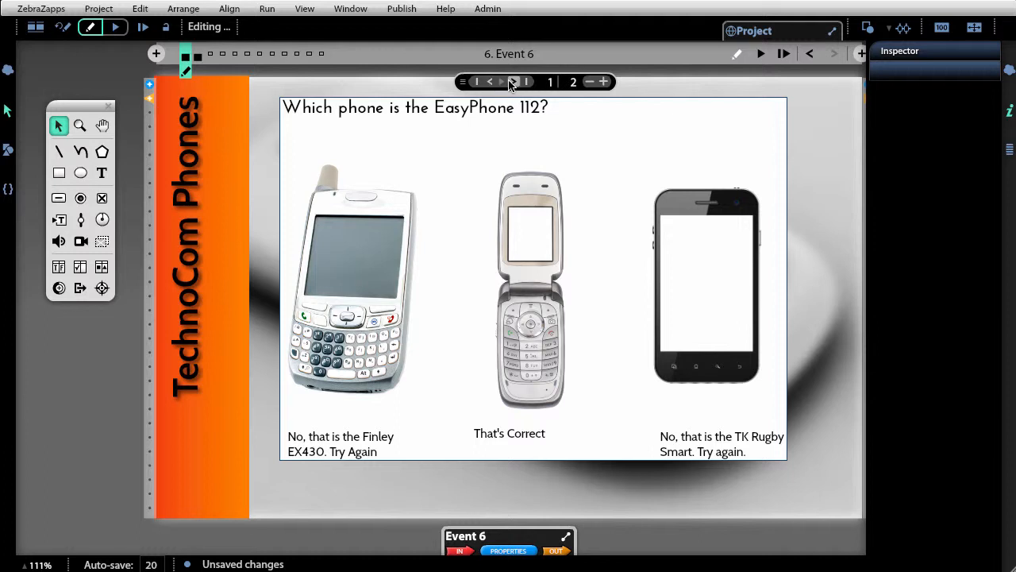
{"action": "left_click", "coordinate": [513, 82]}
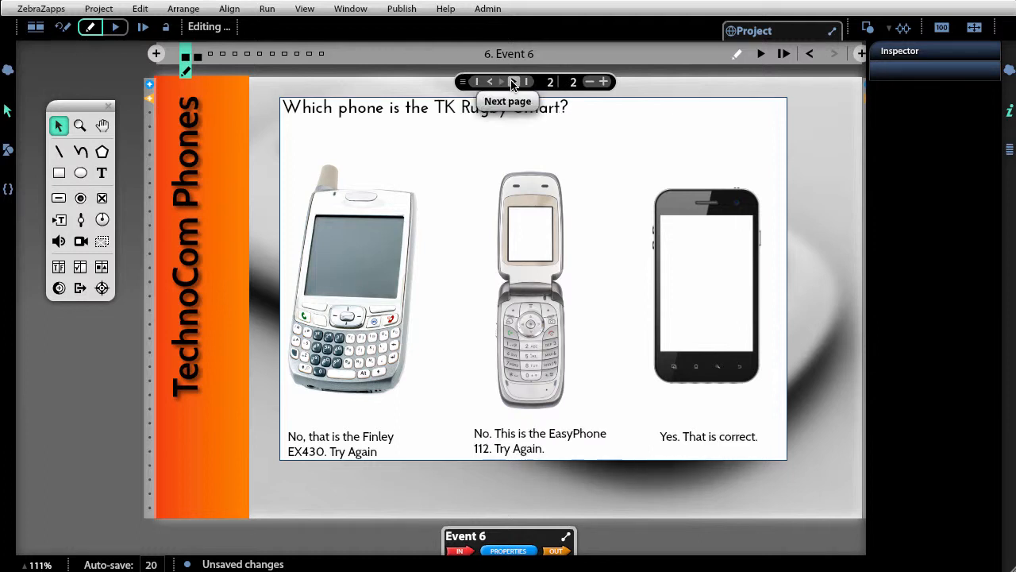
{"action": "left_click", "coordinate": [491, 82]}
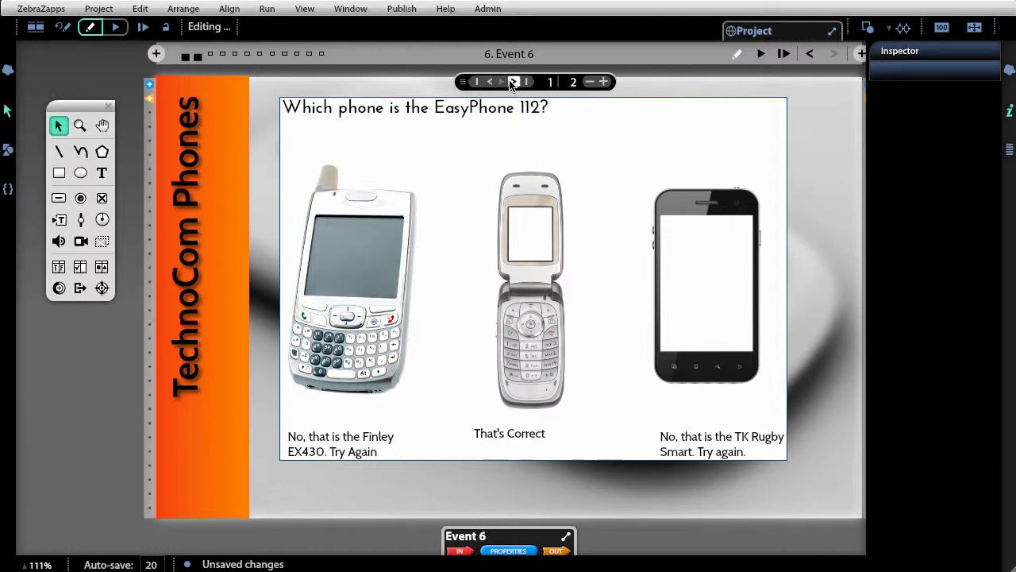
{"action": "left_click", "coordinate": [513, 82]}
{"action": "left_click", "coordinate": [490, 82]}
{"action": "left_click", "coordinate": [513, 82]}
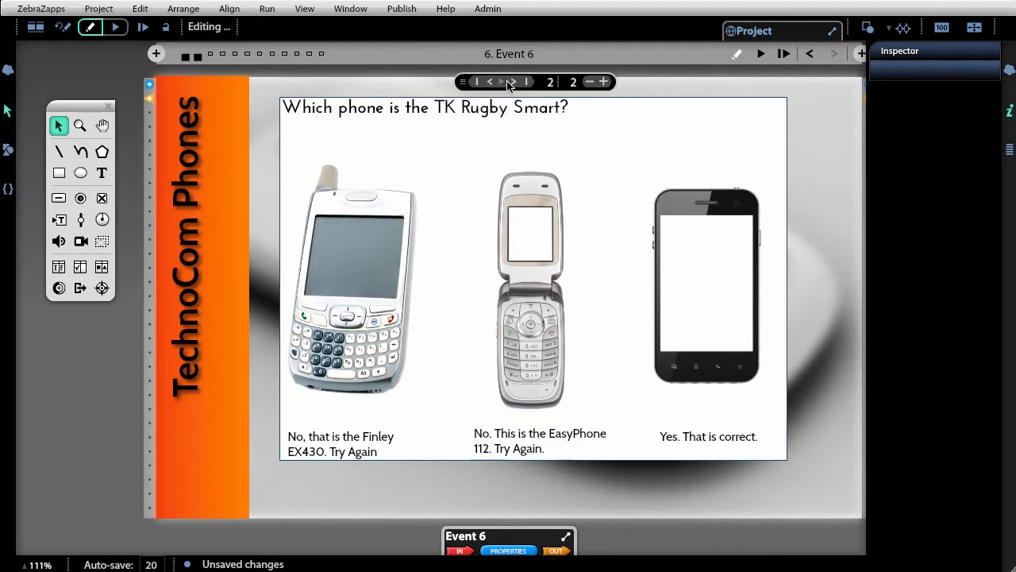
- Select the arena and set its fill opacity to 1 percent
{"action": "left_click", "coordinate": [438, 140]}
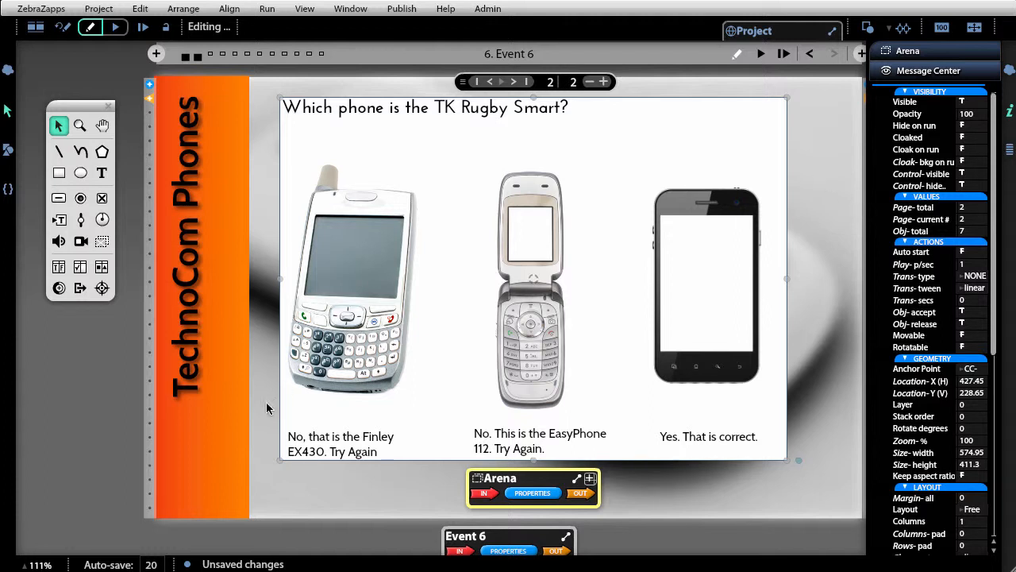
{"action": "left_click", "coordinate": [90, 431]}
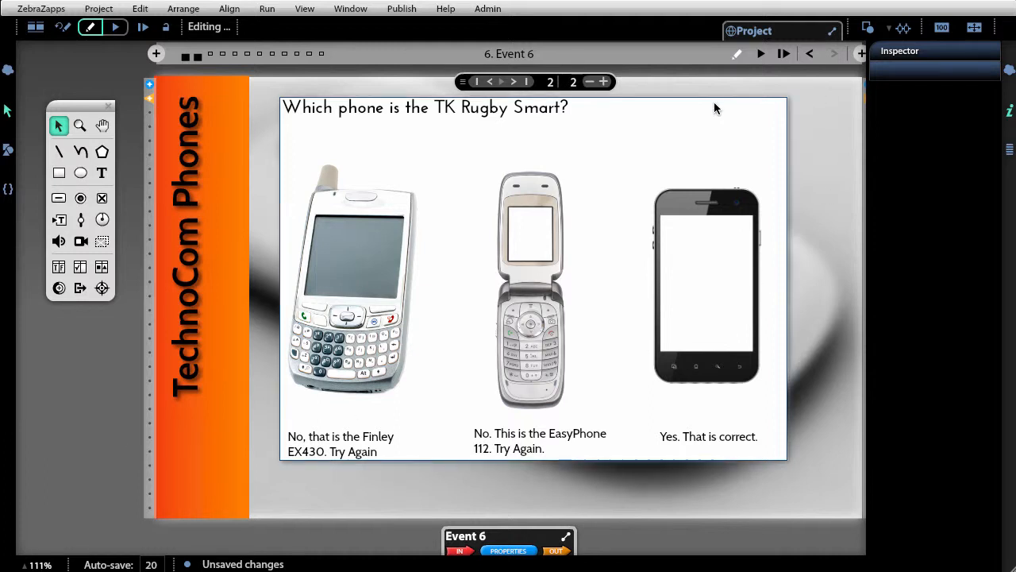
{"action": "left_click", "coordinate": [685, 138]}
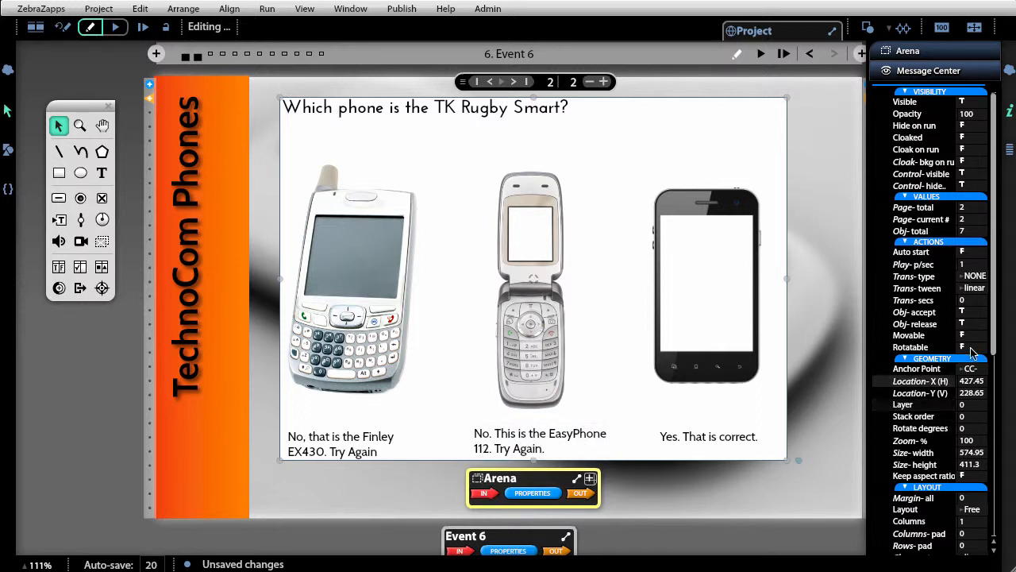
{"action": "left_click_drag", "start_coordinate": [998, 254], "coordinate": [998, 457]}
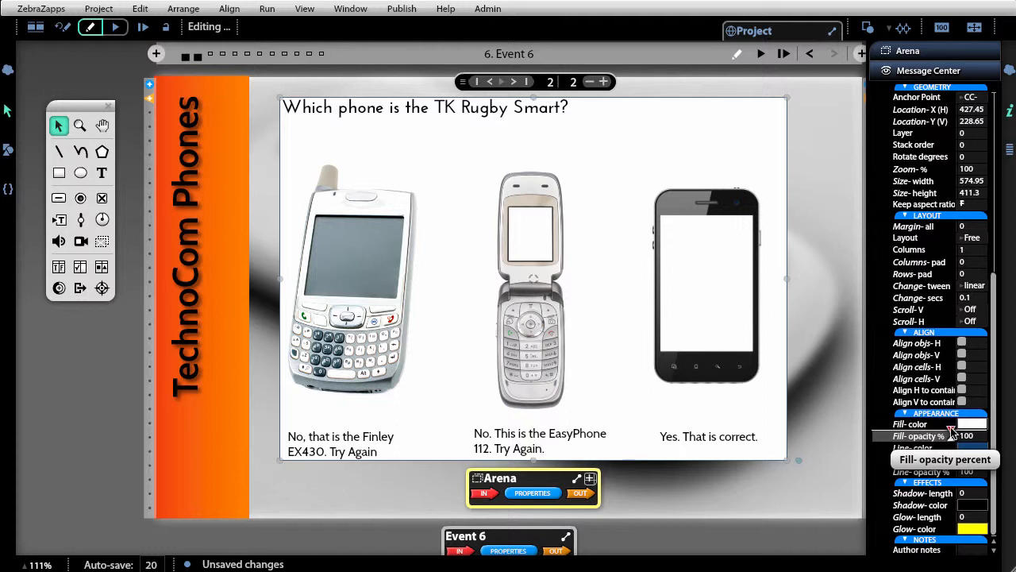
{"action": "left_click_drag", "start_coordinate": [957, 435], "coordinate": [894, 431]}
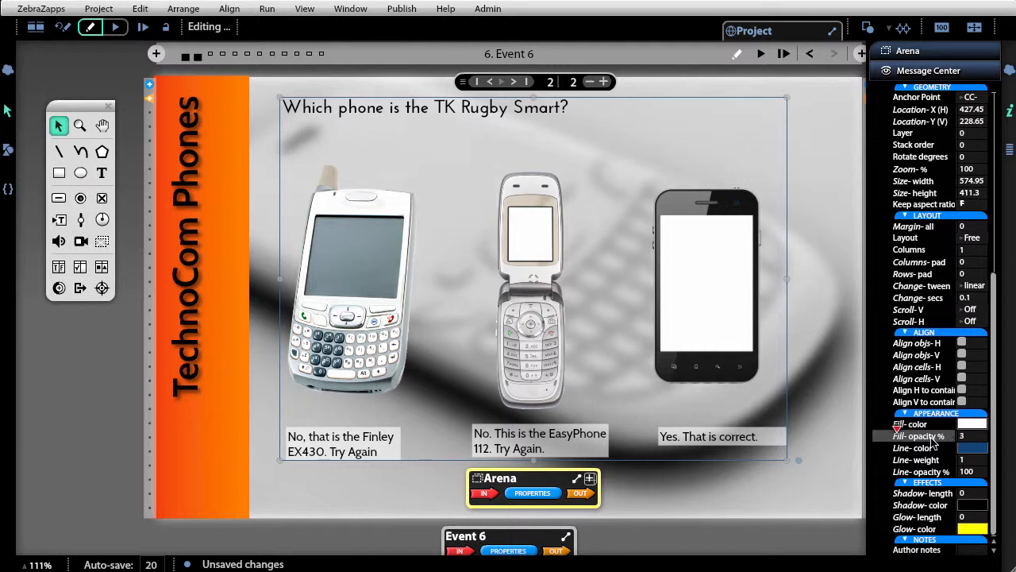
{"action": "left_click", "coordinate": [965, 442]}
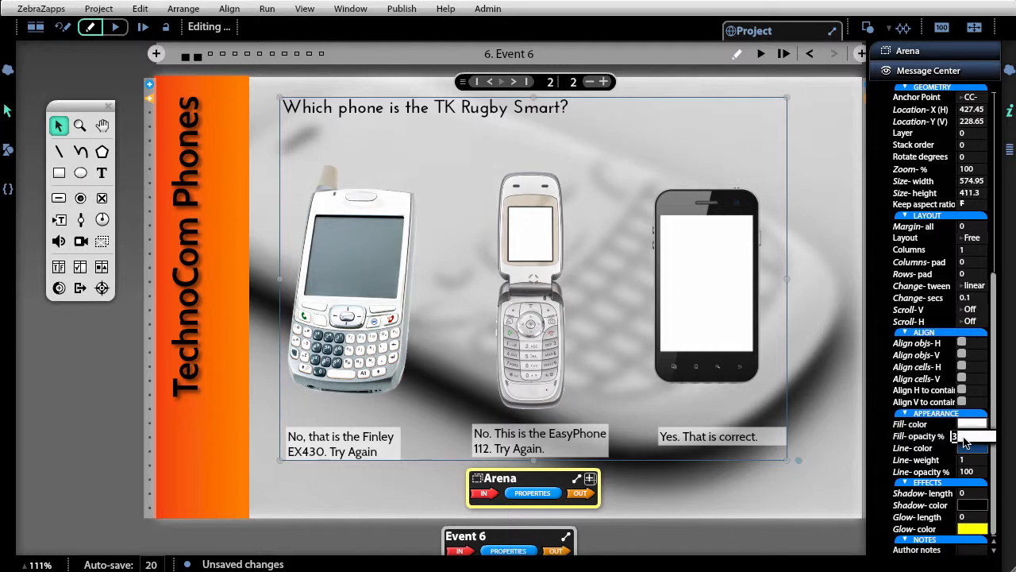
{"action": "type", "text": "1"}
{"action": "key", "text": "Return"}
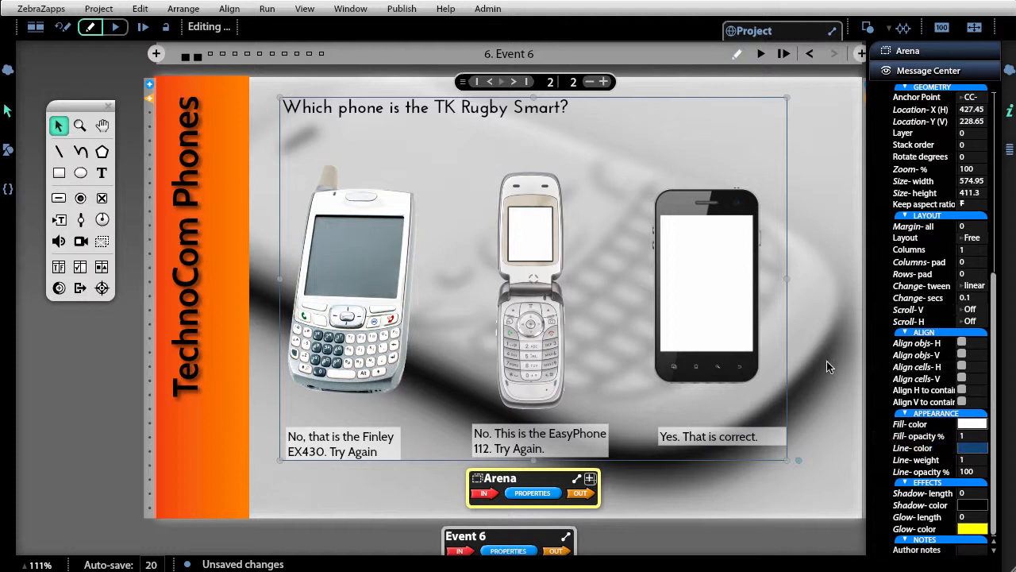
- Move the arena slightly down and right, and set its line weight to 0
{"action": "left_click_drag", "start_coordinate": [662, 154], "coordinate": [683, 171]}
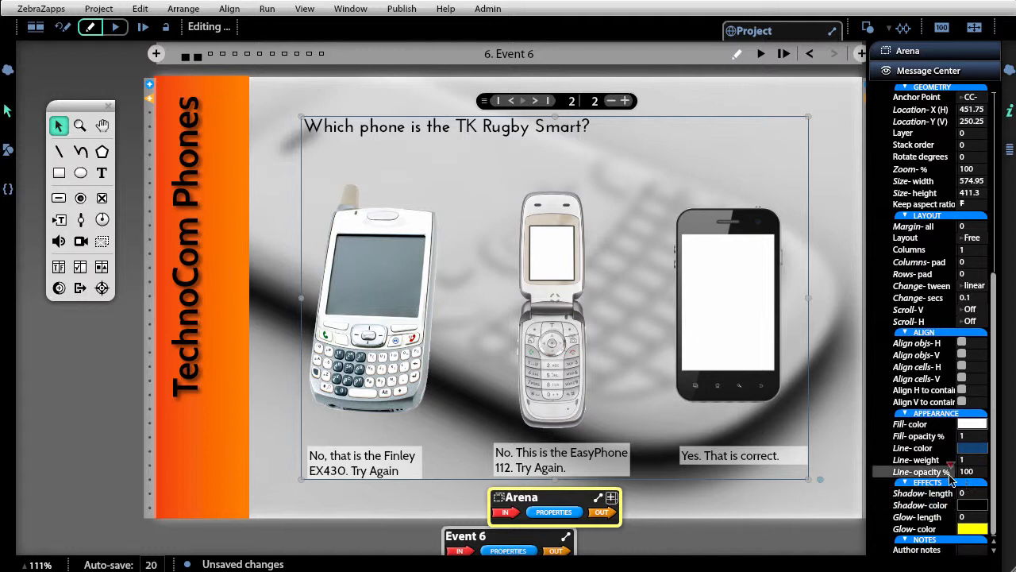
{"action": "mouse_move", "coordinate": [949, 473]}
{"action": "left_mouse_down"}
{"action": "mouse_move", "coordinate": [884, 472]}
{"action": "mouse_move", "coordinate": [979, 471]}
{"action": "left_mouse_up"}
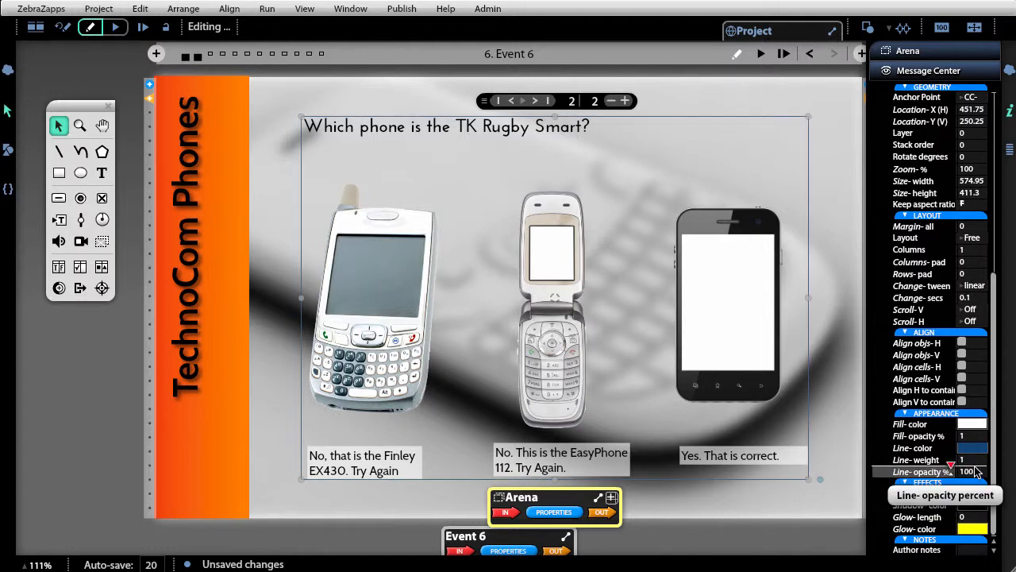
{"action": "left_click", "coordinate": [975, 462]}
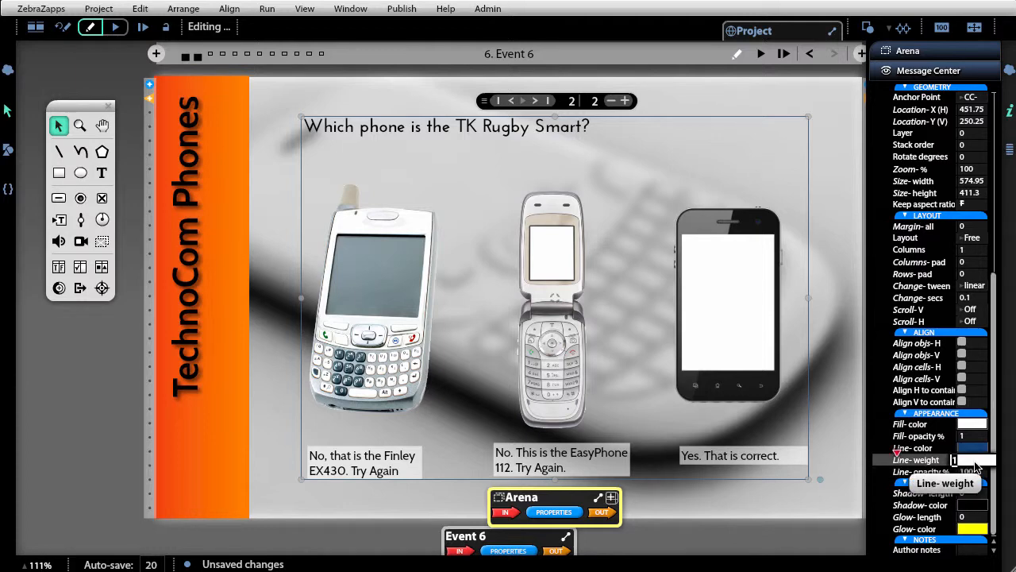
{"action": "type", "text": "0"}
{"action": "key", "text": "Return"}
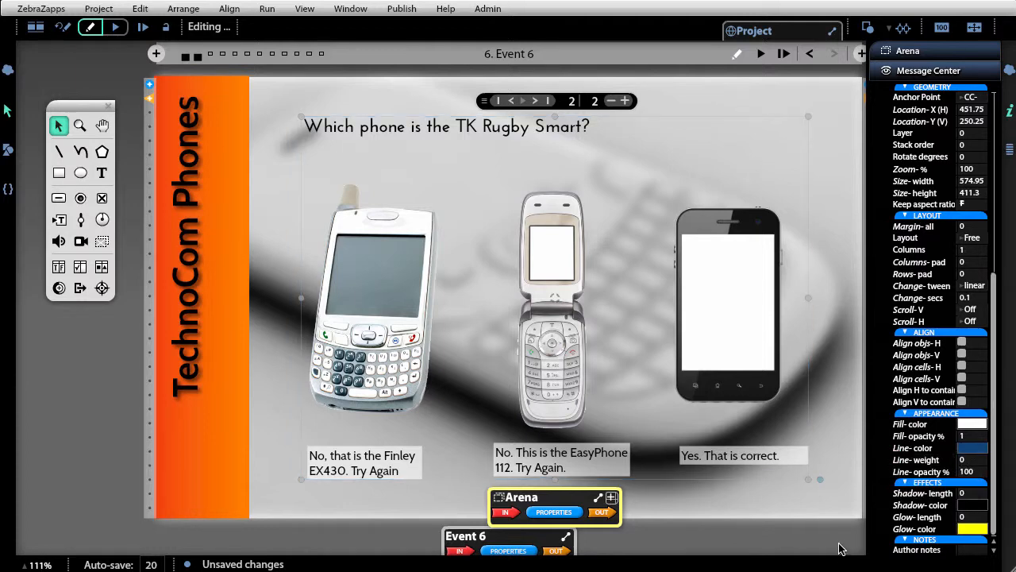
{"action": "left_click", "coordinate": [841, 548]}
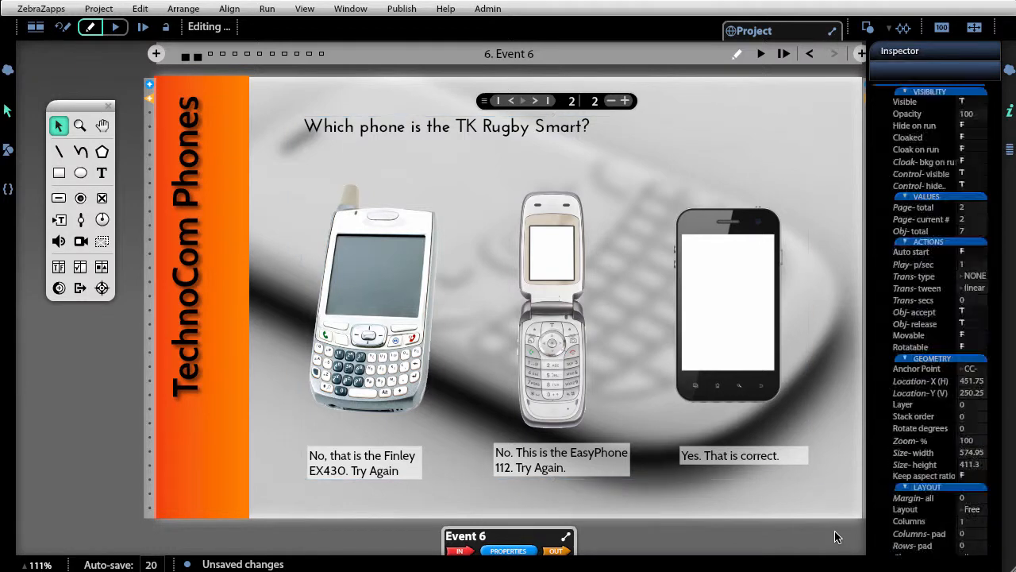
- Page back and forth between both arena pages to check the updated appearance and feedback
{"action": "left_click", "coordinate": [512, 100]}
{"action": "left_click", "coordinate": [536, 101]}
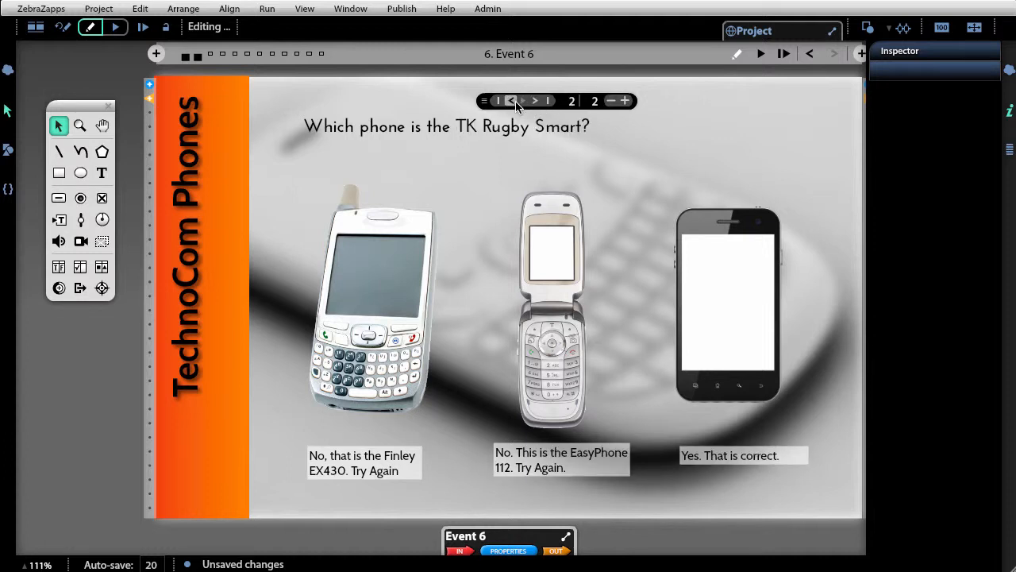
{"action": "left_click", "coordinate": [512, 101]}
{"action": "left_click", "coordinate": [530, 102]}
{"action": "left_click", "coordinate": [512, 101]}
{"action": "left_click_drag", "start_coordinate": [484, 101], "coordinate": [484, 75]}
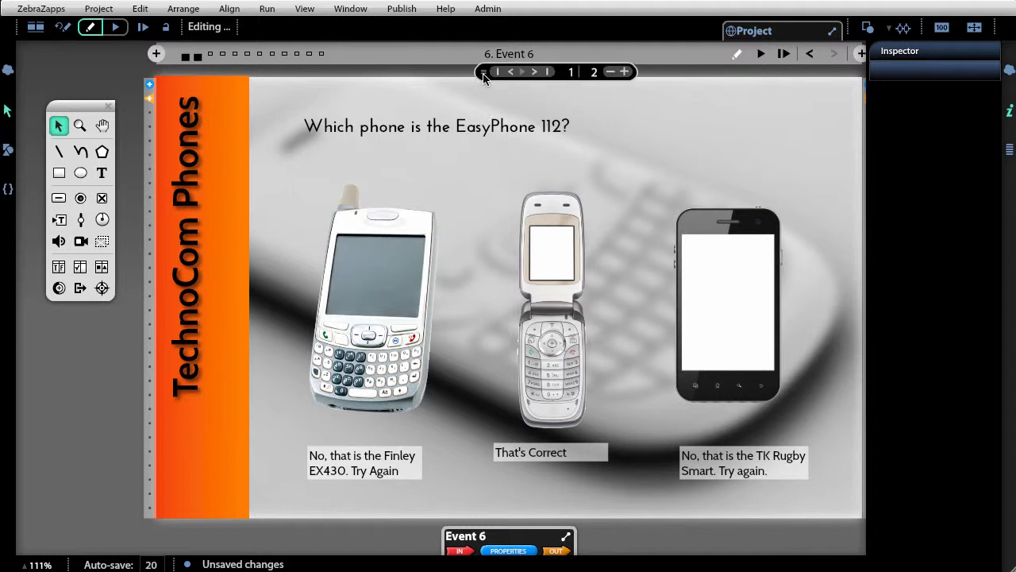
{"action": "left_click", "coordinate": [535, 72]}
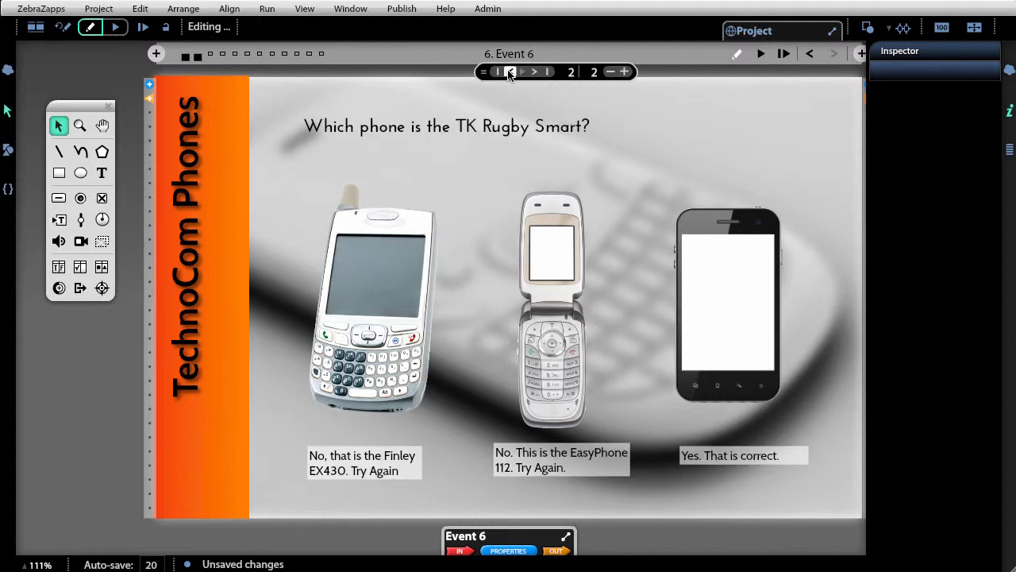
{"action": "left_click", "coordinate": [510, 71]}
{"action": "left_click", "coordinate": [535, 72]}
{"action": "left_click", "coordinate": [511, 72]}
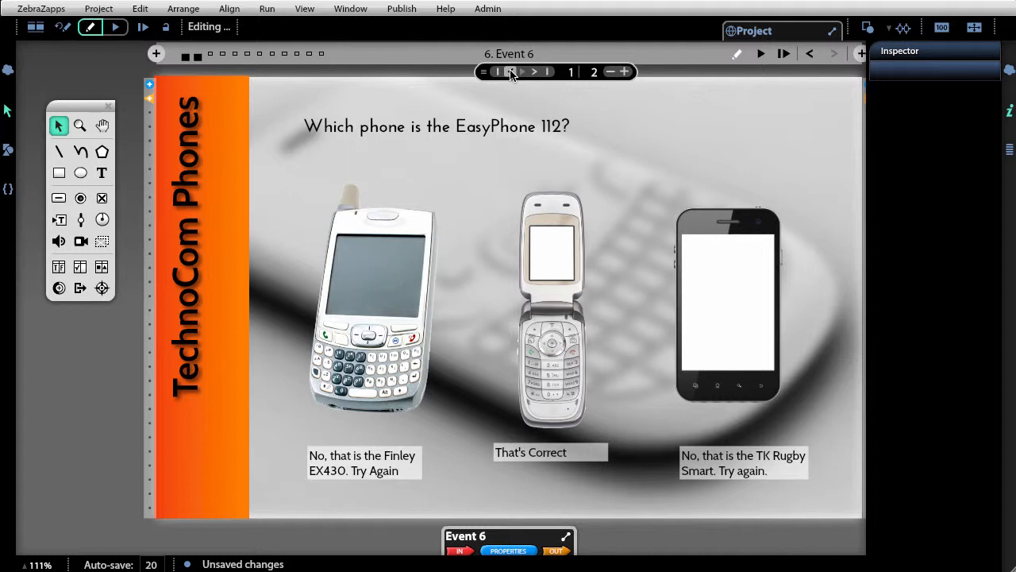
{"action": "left_click", "coordinate": [535, 72]}
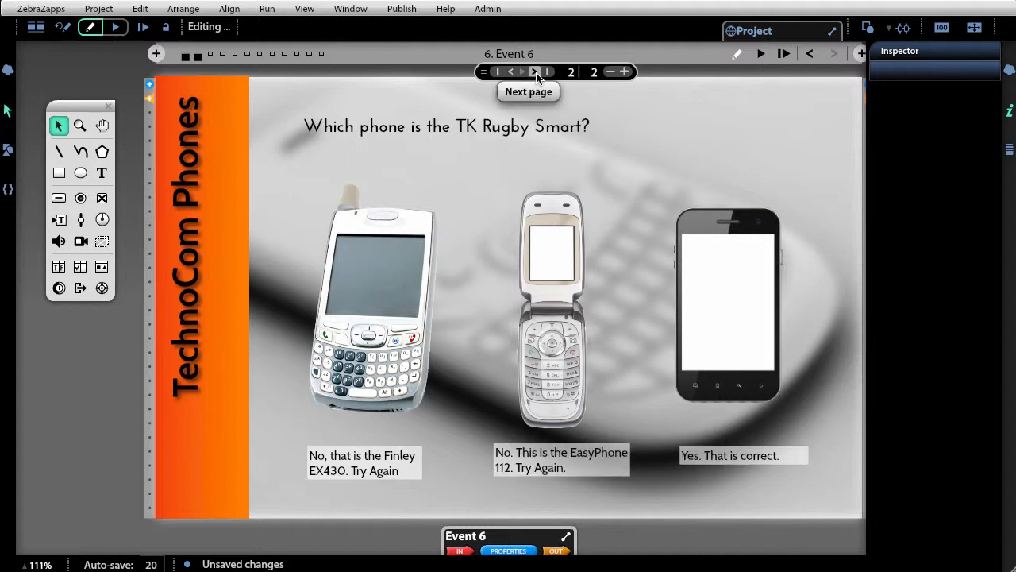
{"action": "left_click", "coordinate": [513, 72]}
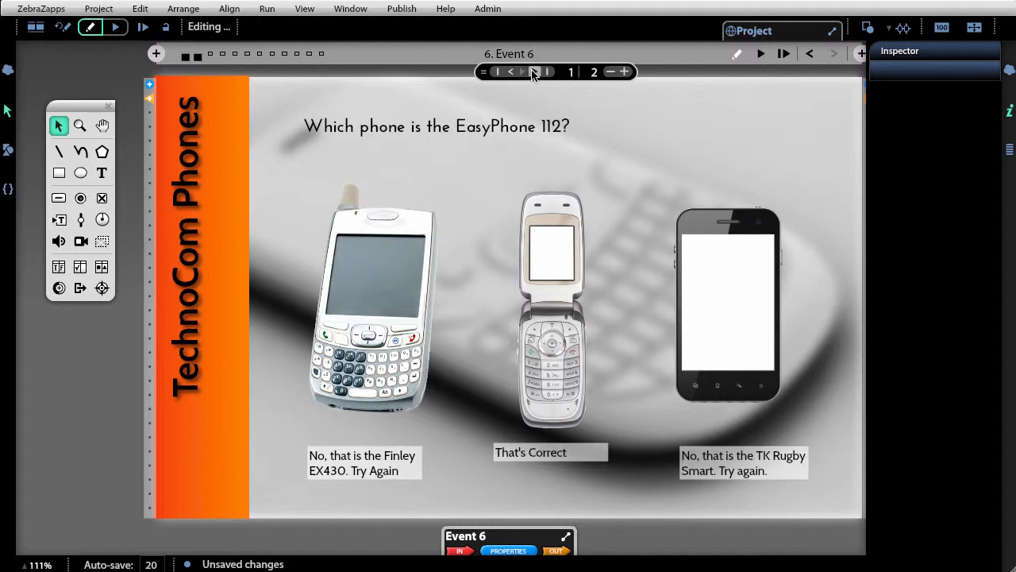
{"action": "left_click", "coordinate": [535, 72]}
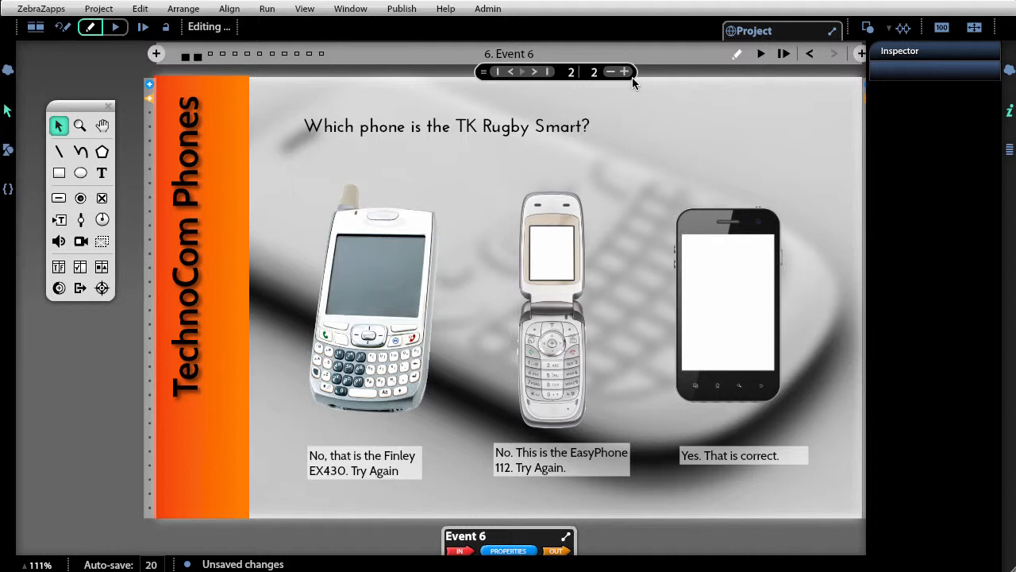
- Switch to the overview showing Event 5 and Event 6 side by side
{"action": "left_click", "coordinate": [45, 27]}
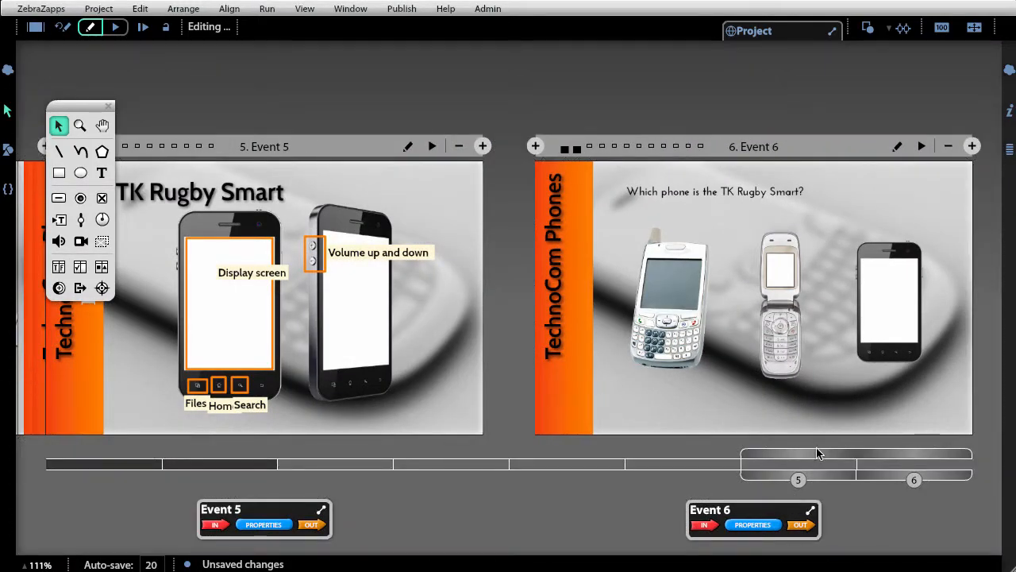
{"action": "left_click_drag", "start_coordinate": [820, 453], "coordinate": [926, 454]}
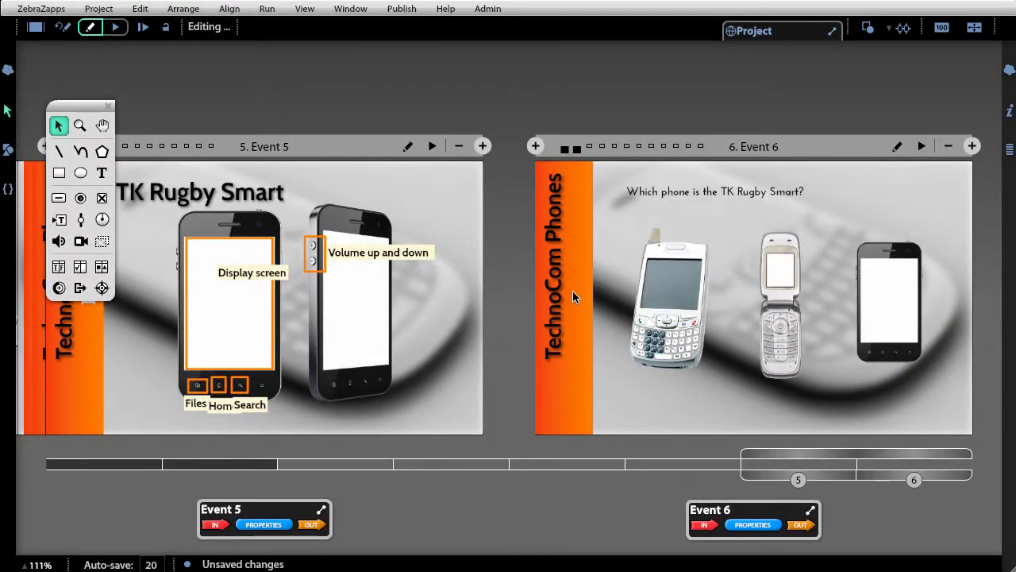